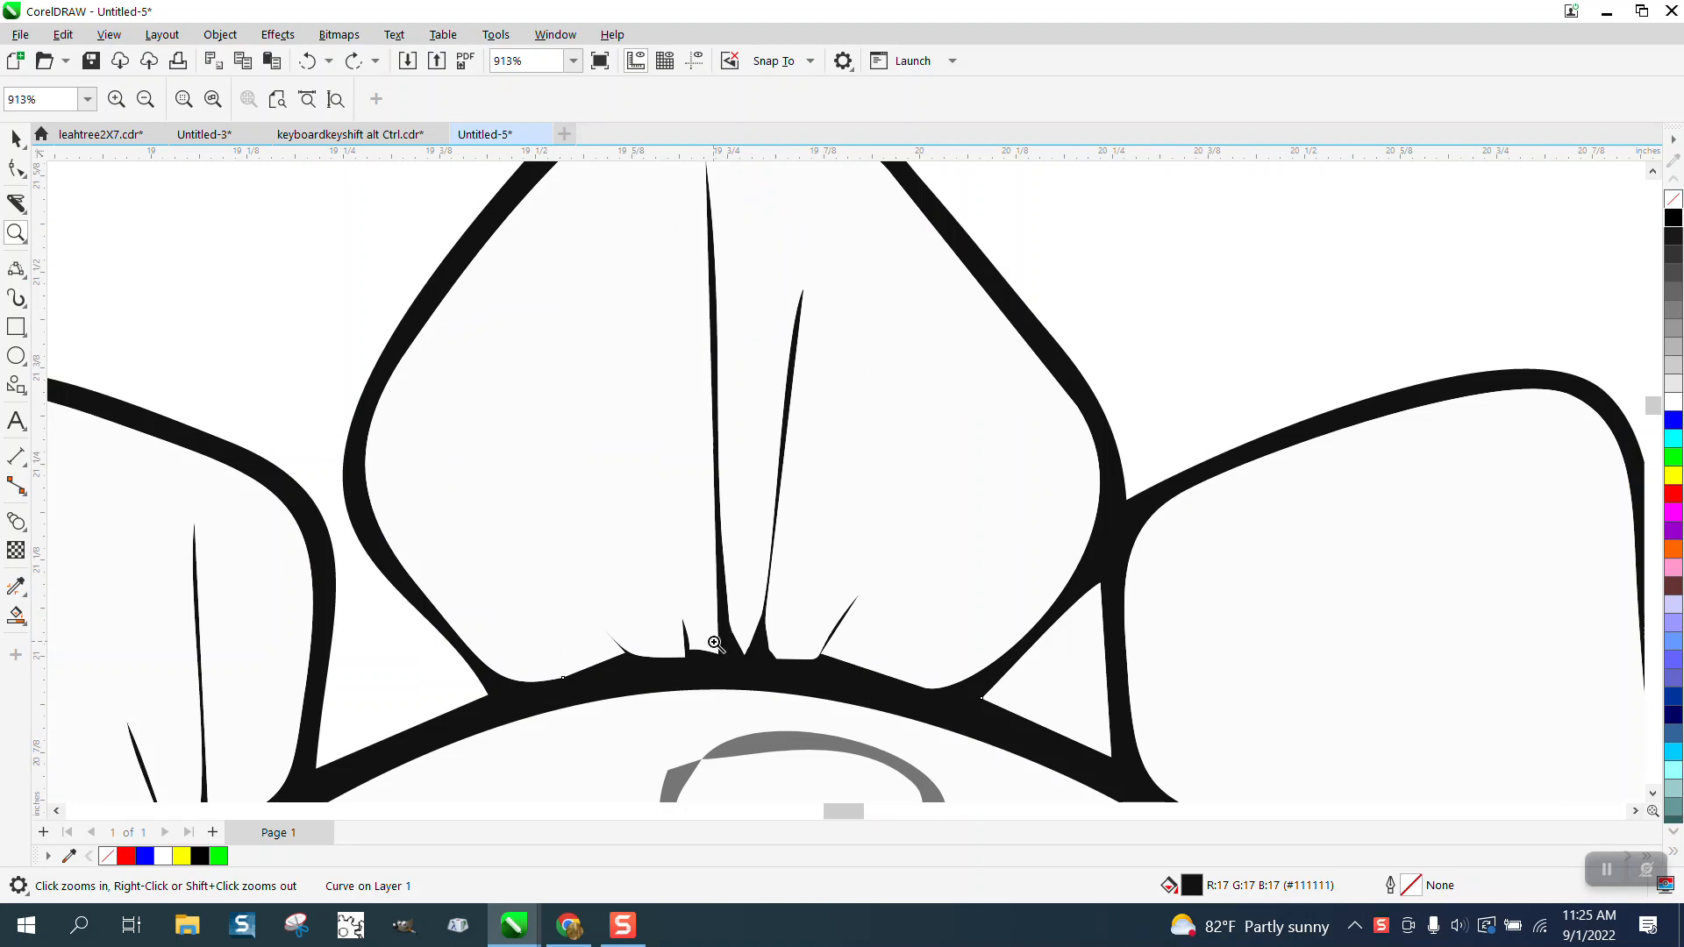
Step: View the whole dinosaur drawing and select all of its traced objects
scroll(695, 668, "down", 6)
scroll(545, 427, "down", 2)
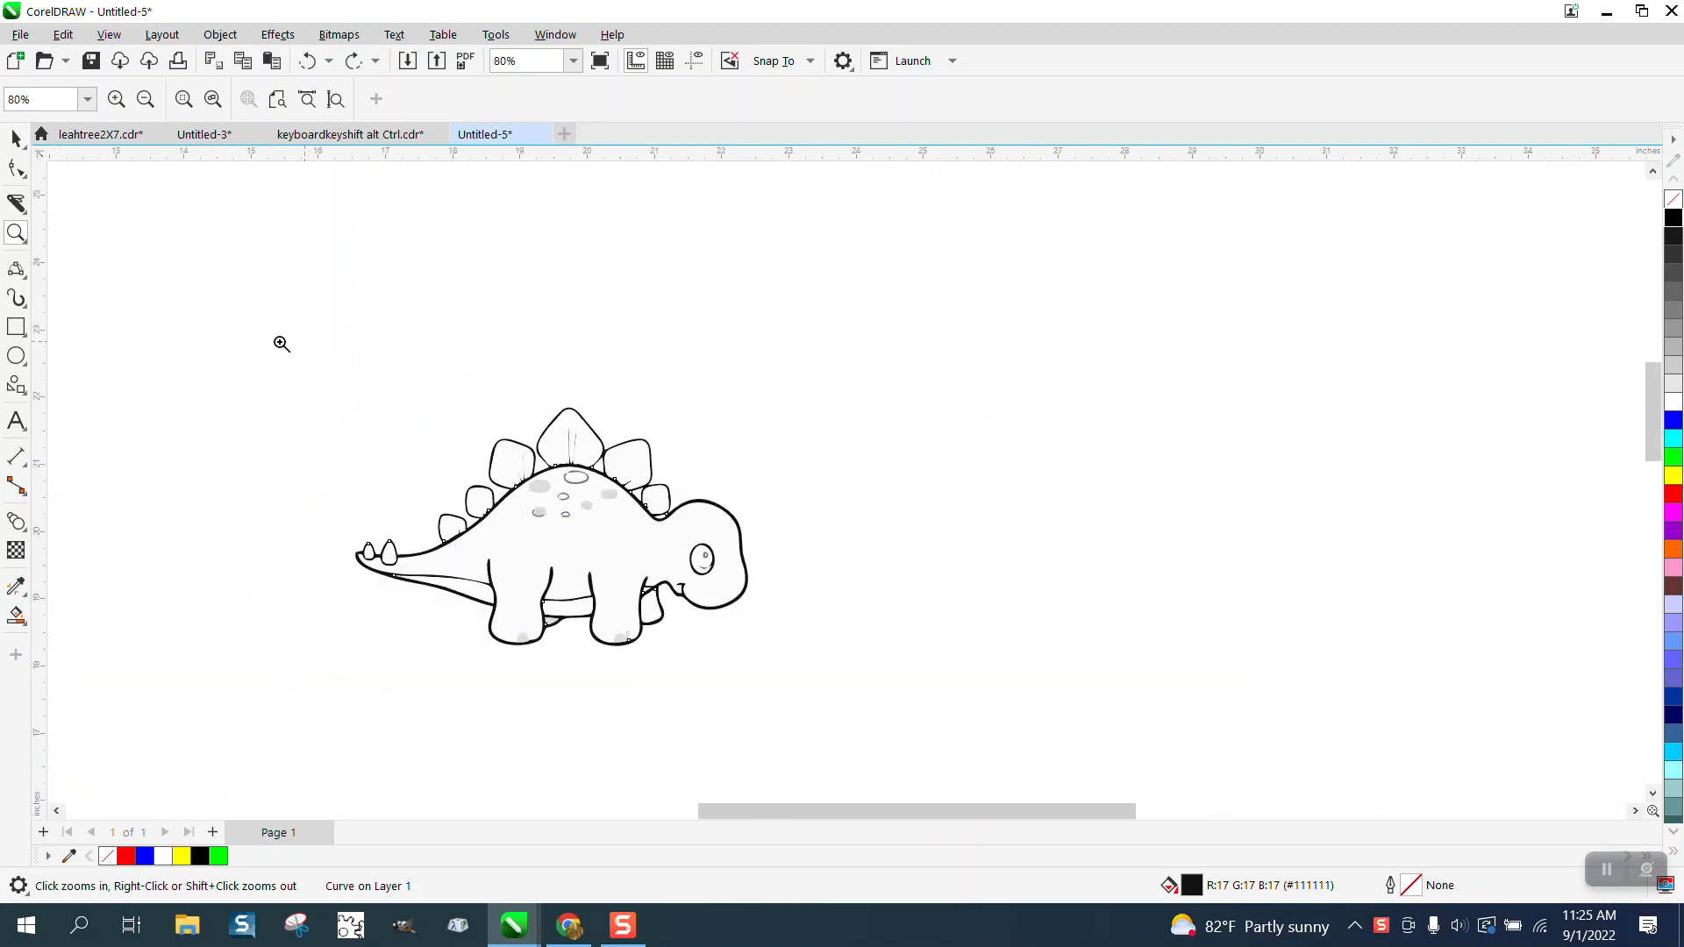
left_click_drag(690, 654, 981, 696)
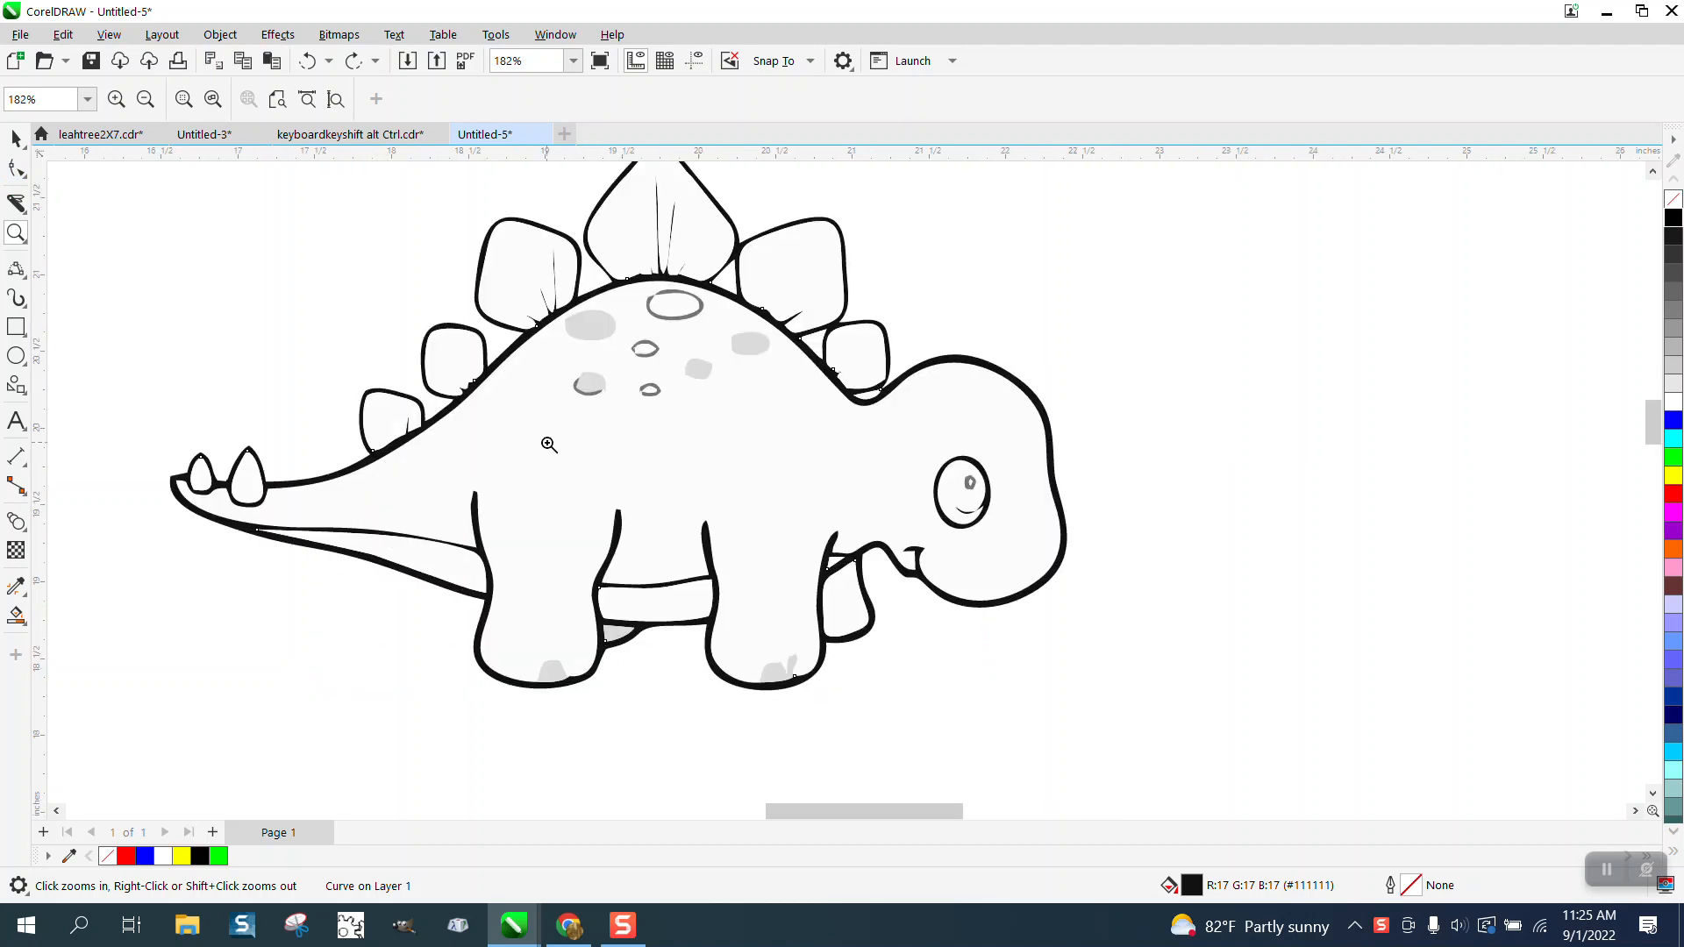
left_click(17, 141)
scroll(445, 330, "down", 1)
scroll(449, 336, "down", 2)
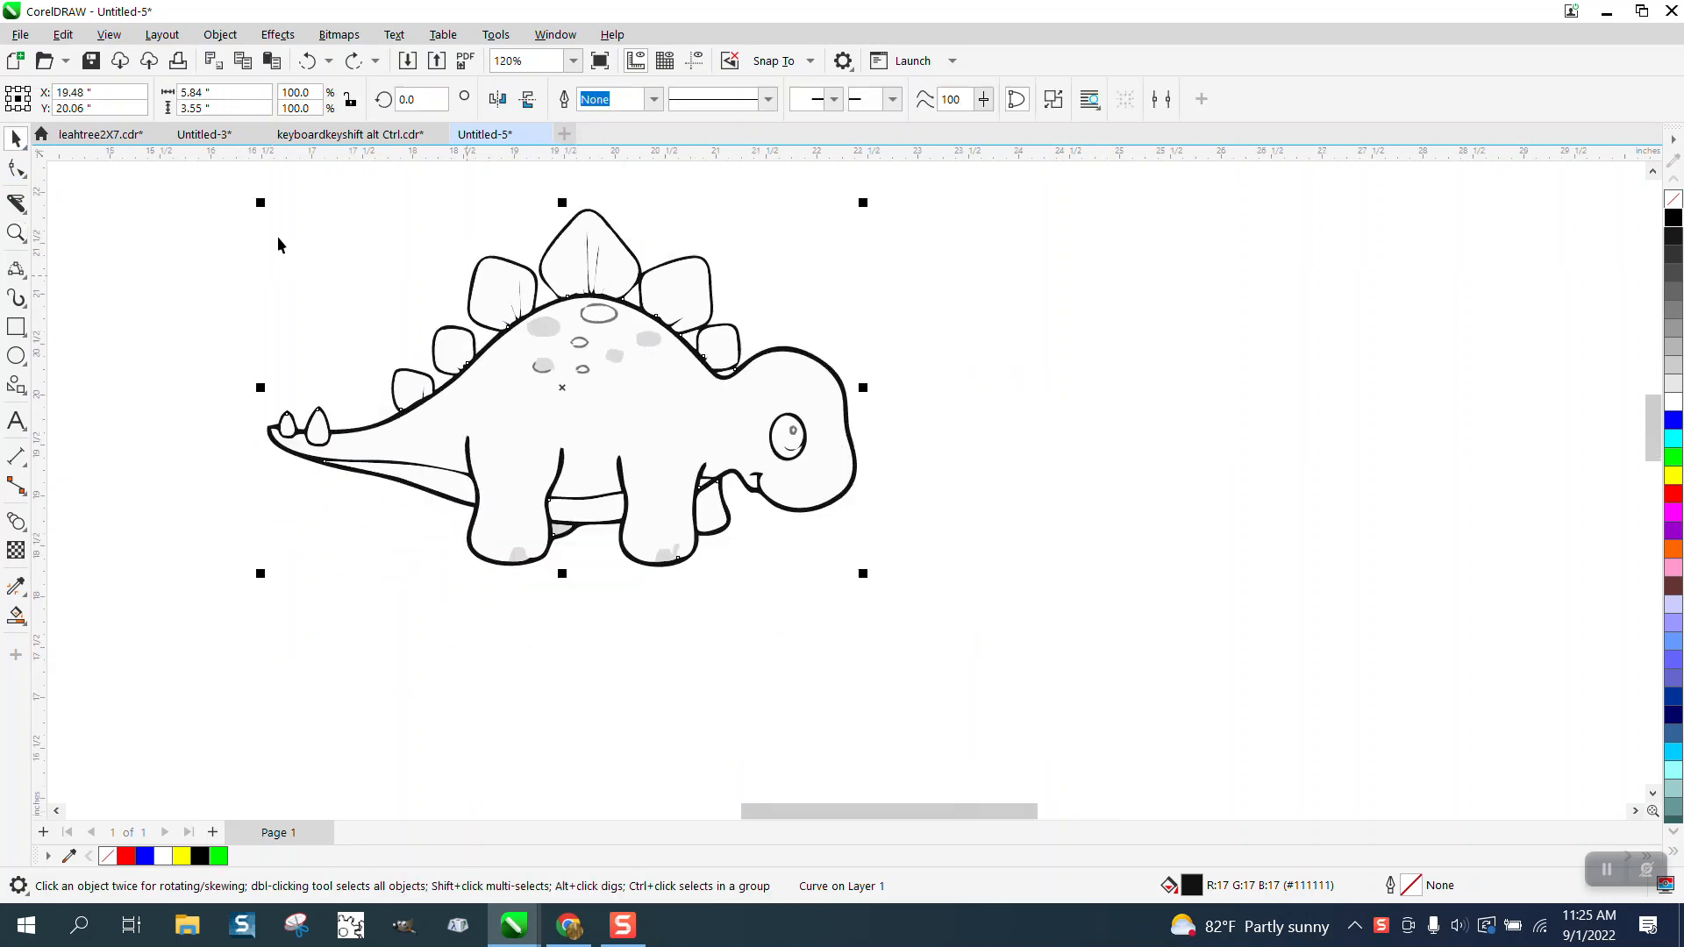
left_click_drag(244, 193, 938, 614)
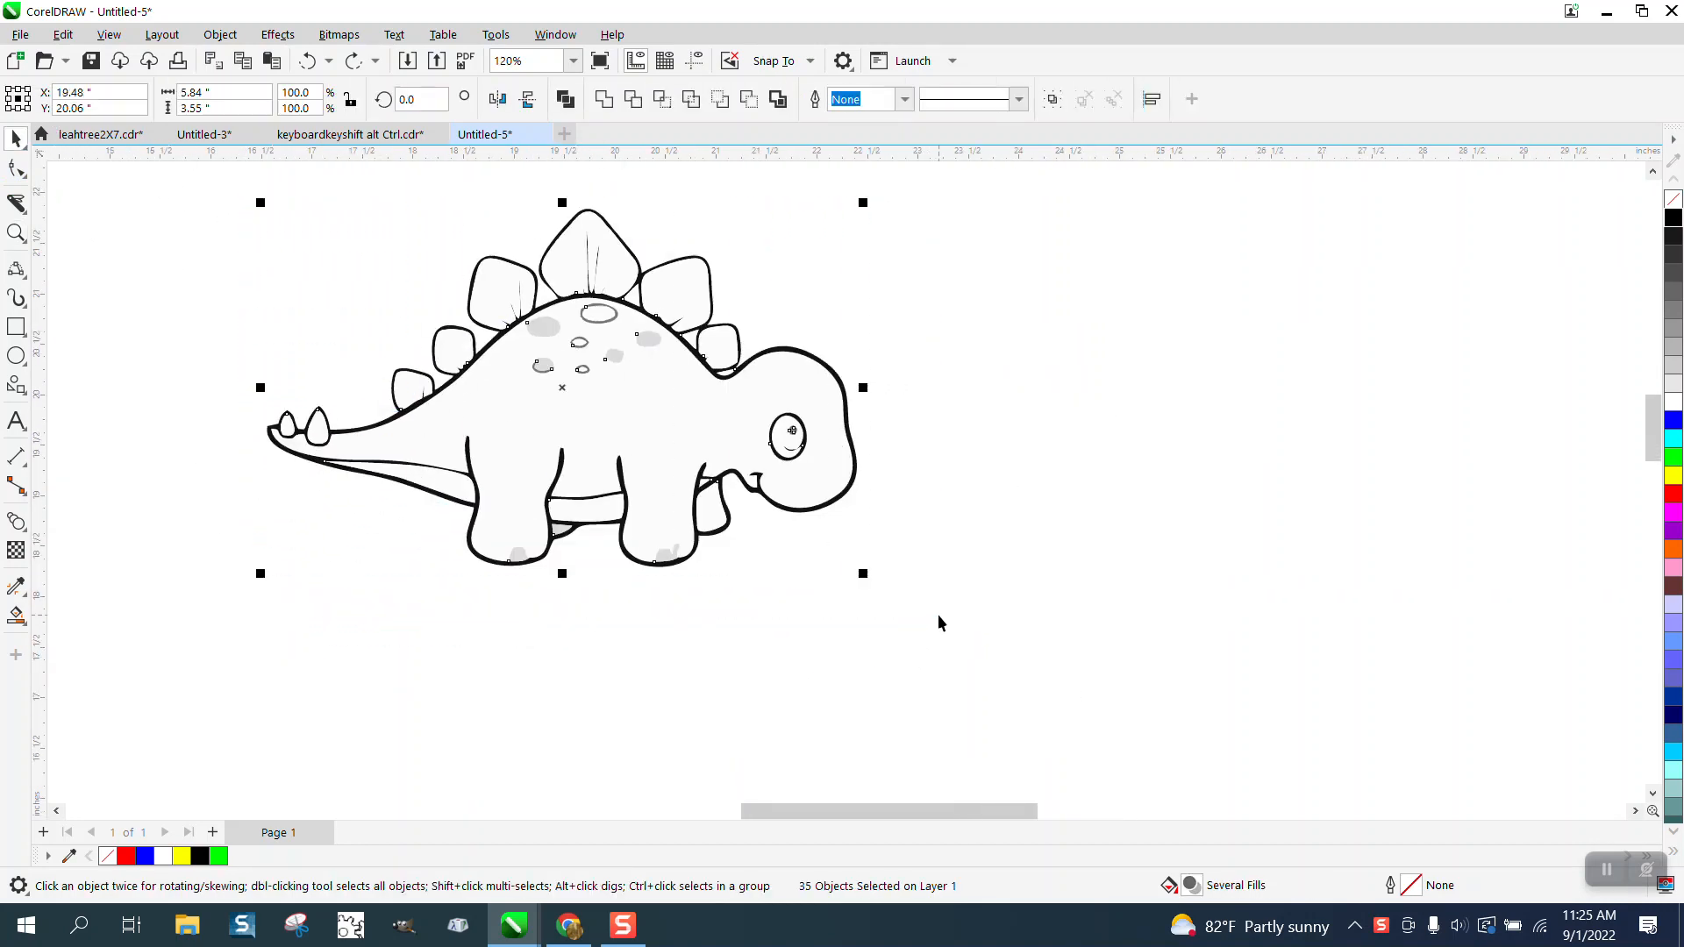
Step: Try moving the dinosaur's traced outline curve aside, and undo the move
left_click(833, 376)
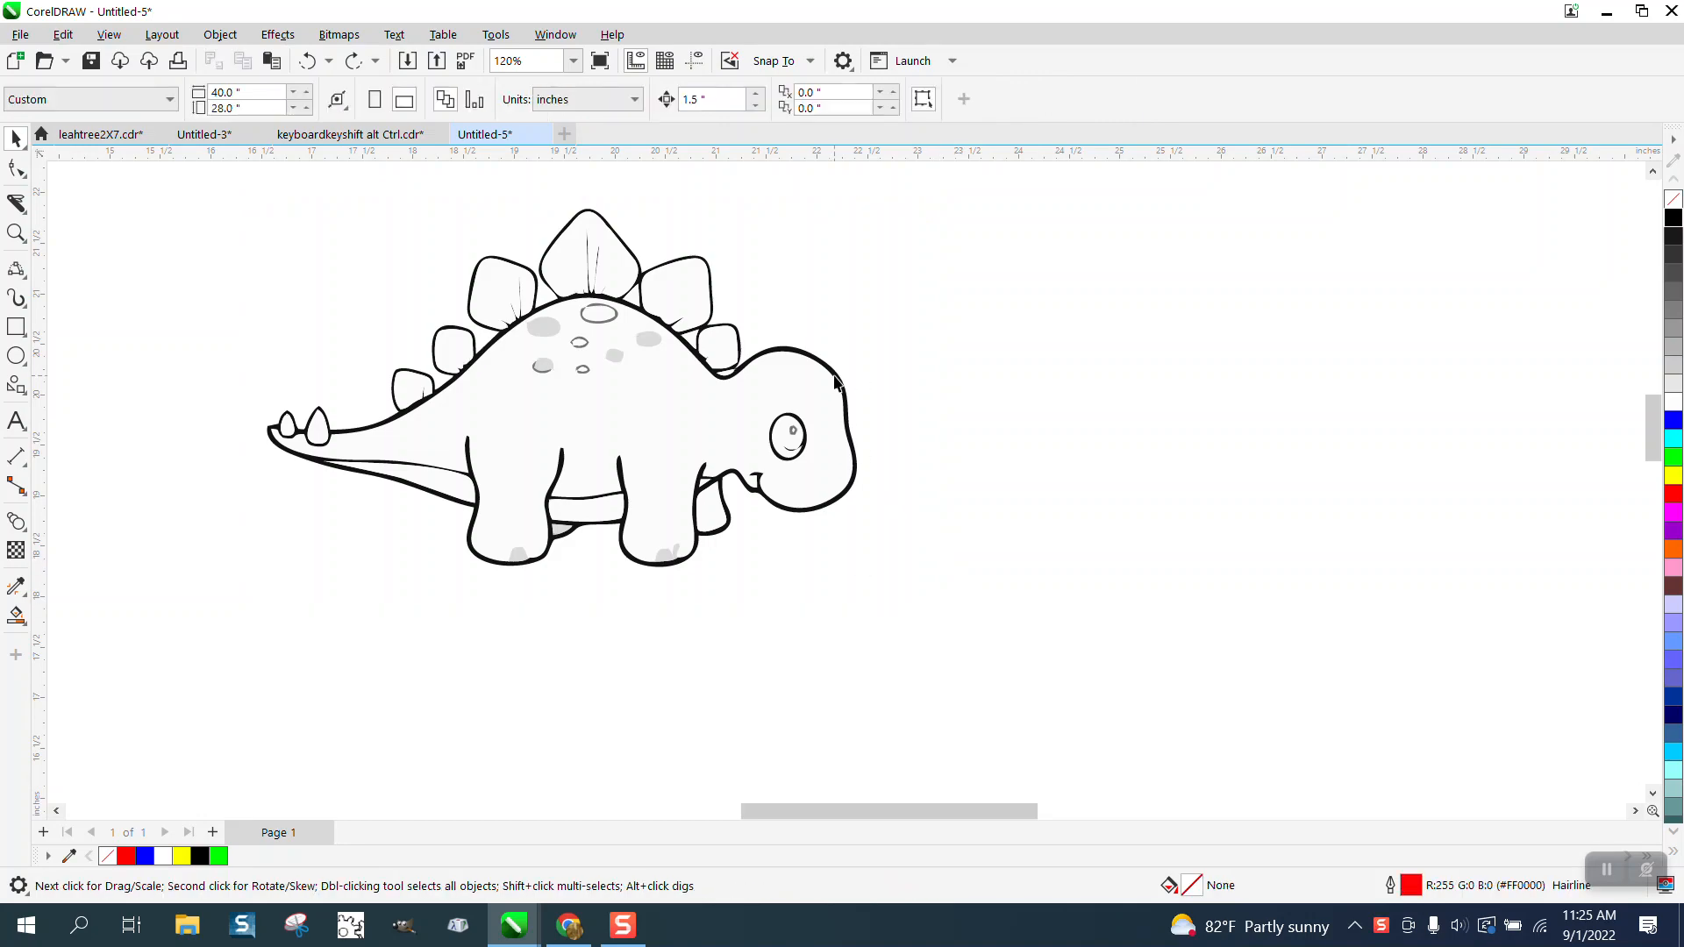
left_click_drag(833, 376, 980, 500)
left_click(307, 60)
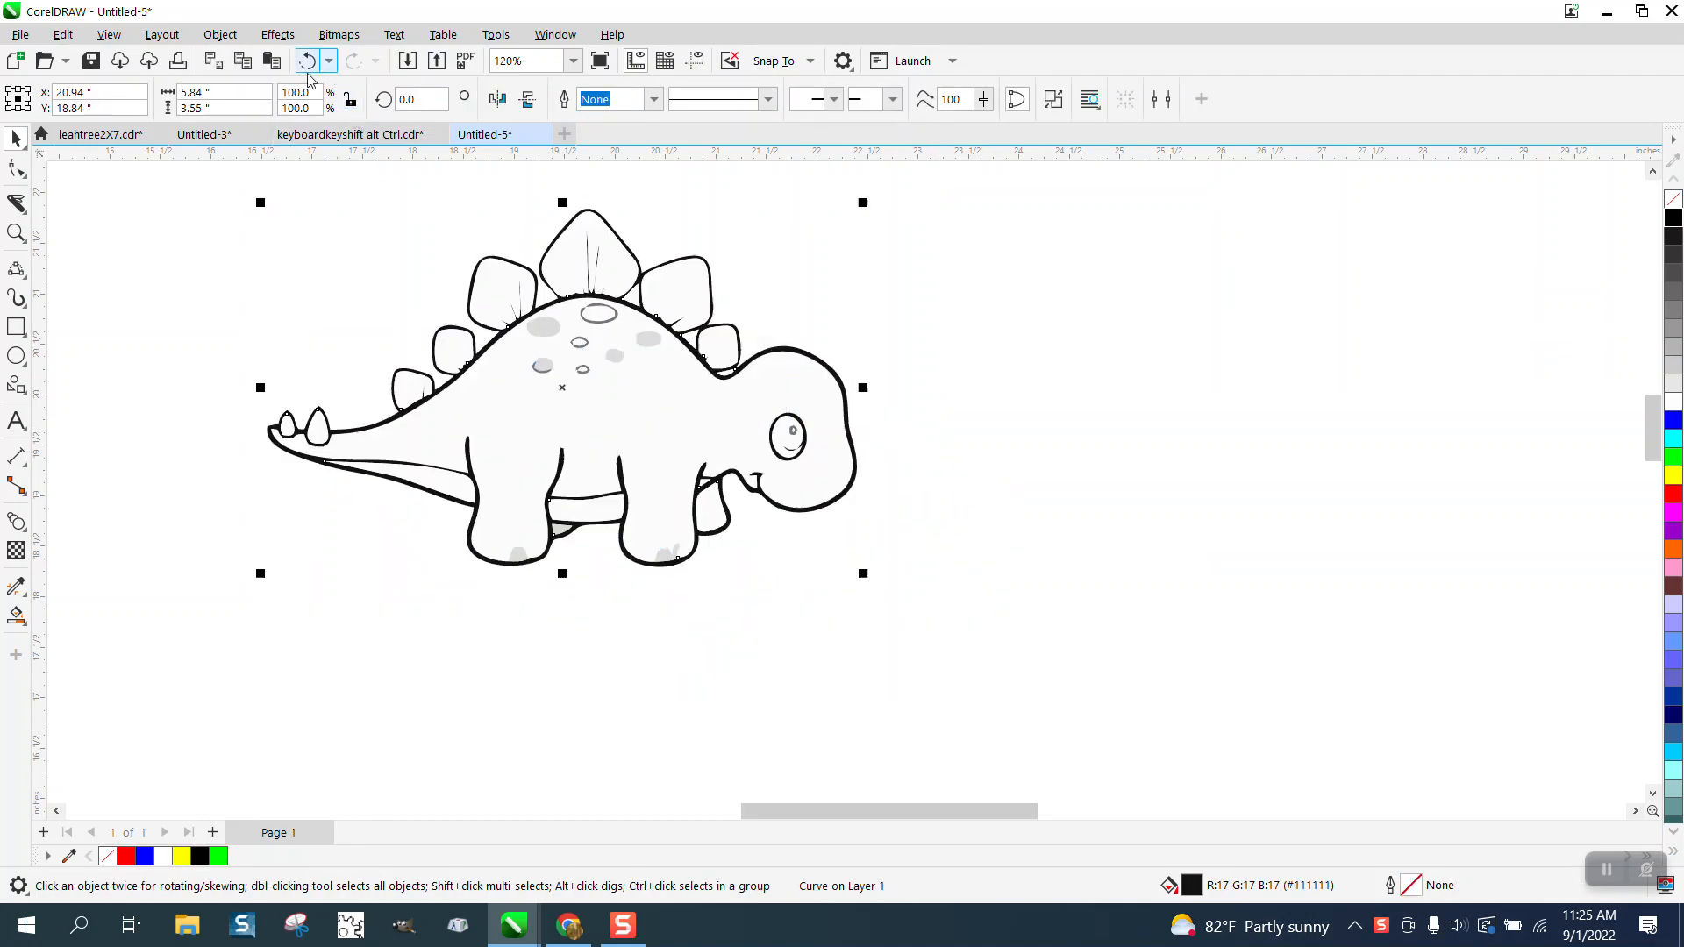
Step: With nothing selected, set the nudge distance to 6 inches
left_click(188, 164)
key("Tab")
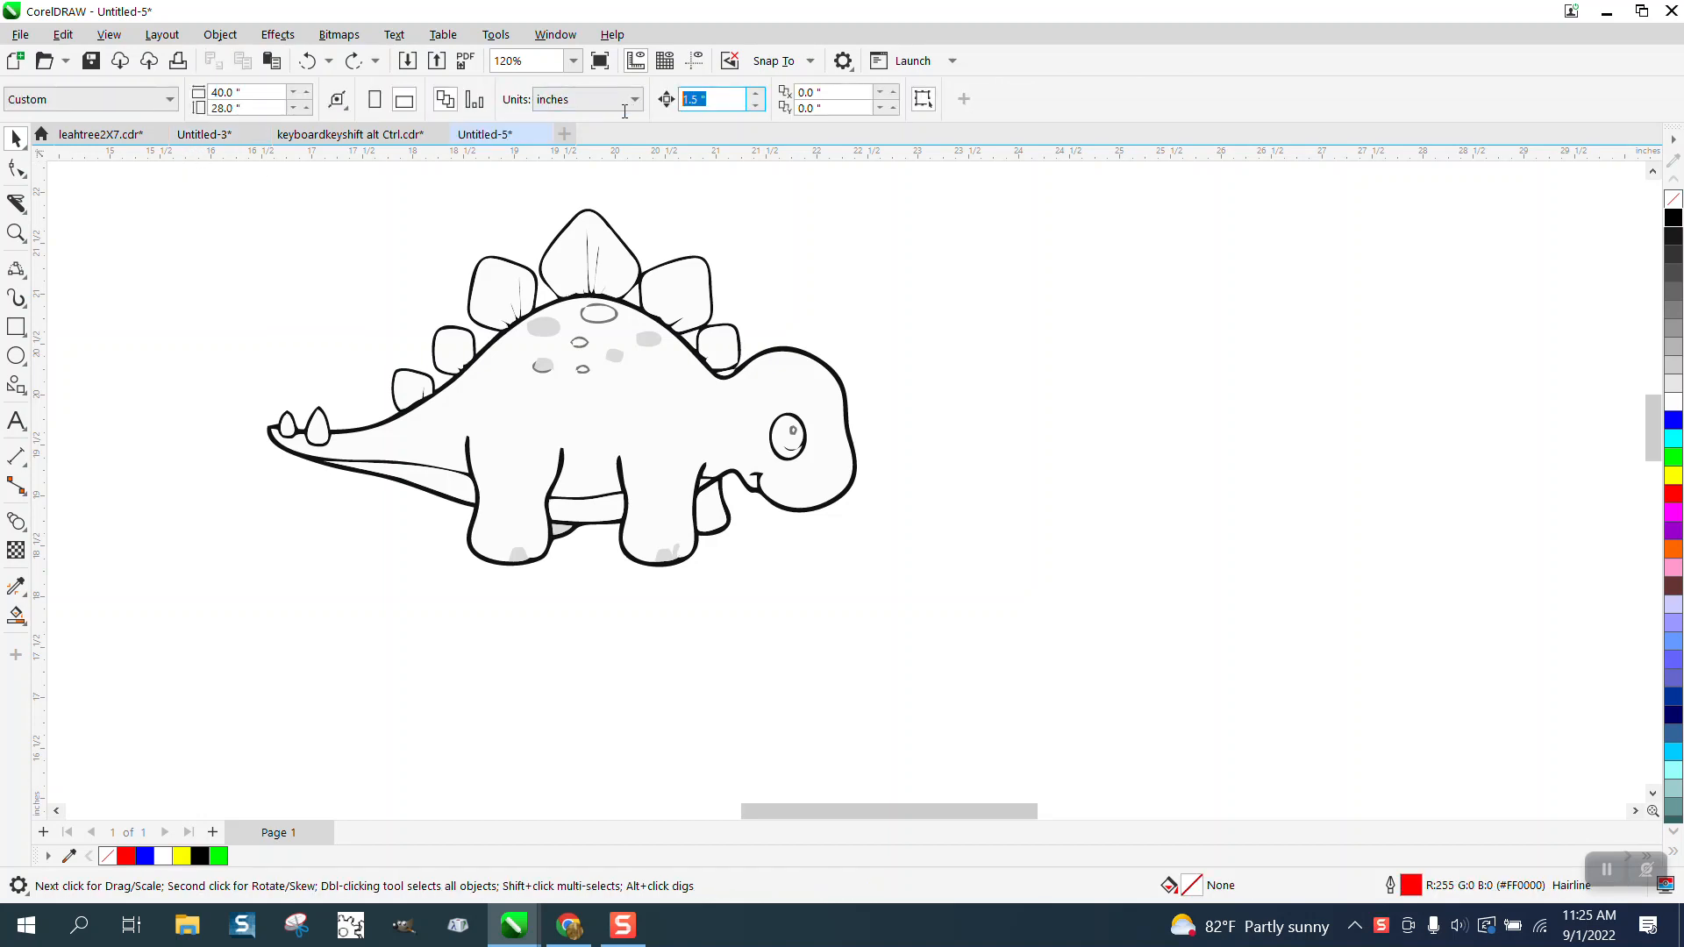
type("6")
Step: Draw a rectangle about 6.88 by 3.98 inches around the dinosaur, and remove it
left_click(16, 326)
left_click_drag(242, 201, 938, 601)
left_click(15, 139)
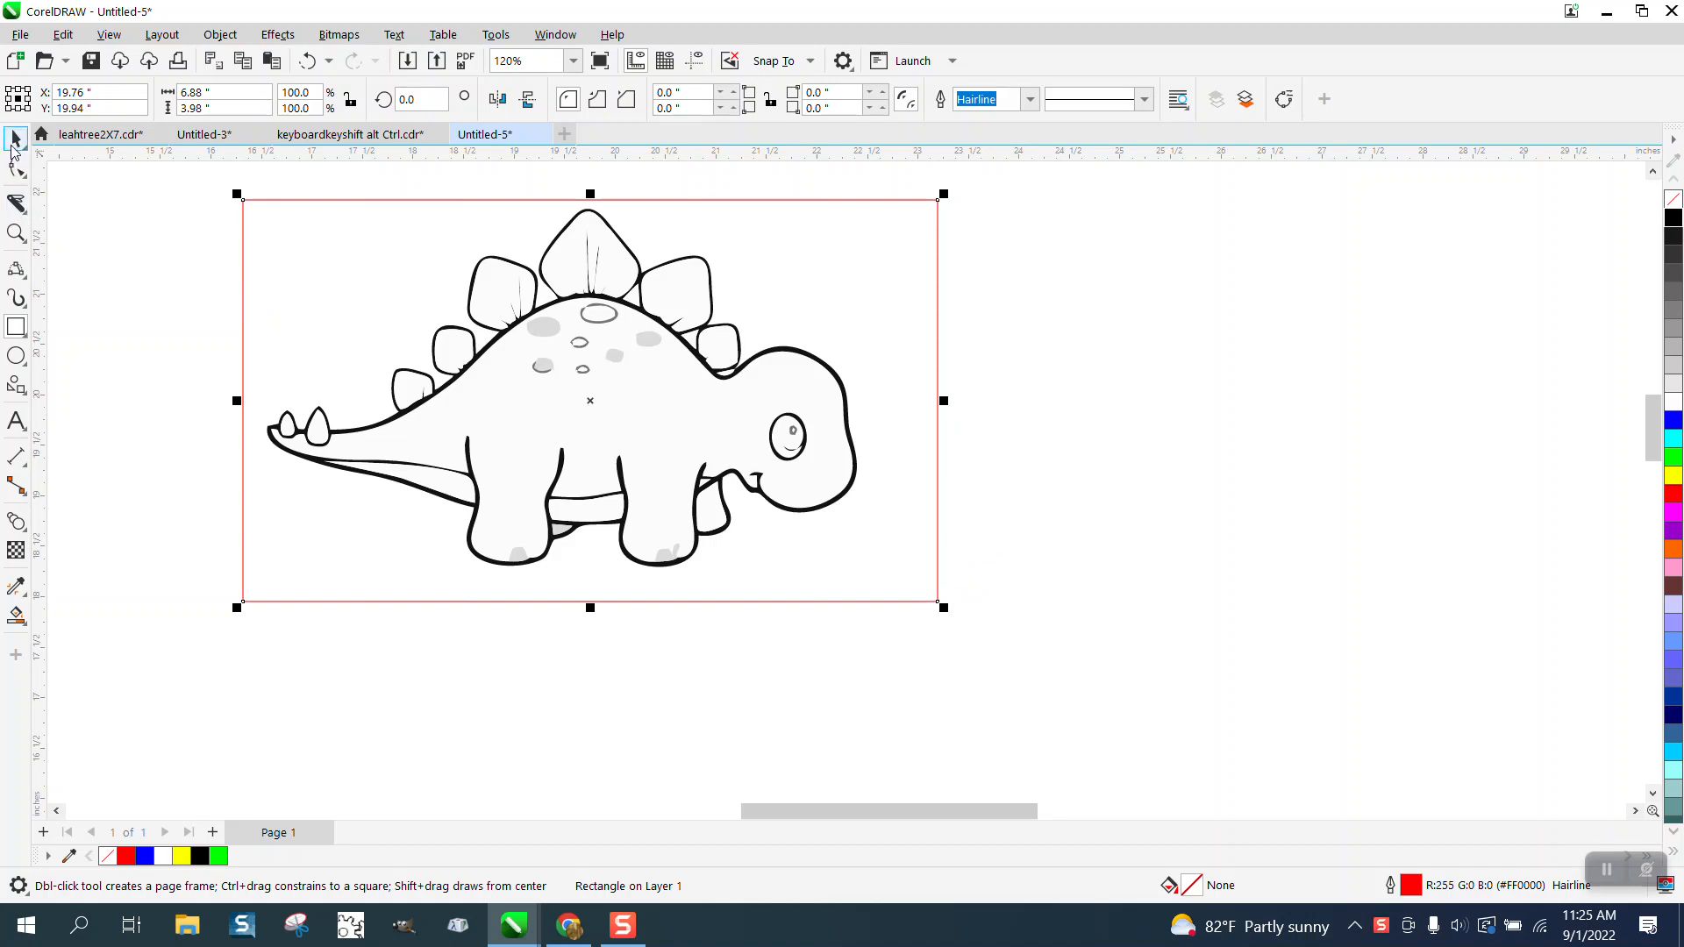
left_click(285, 325)
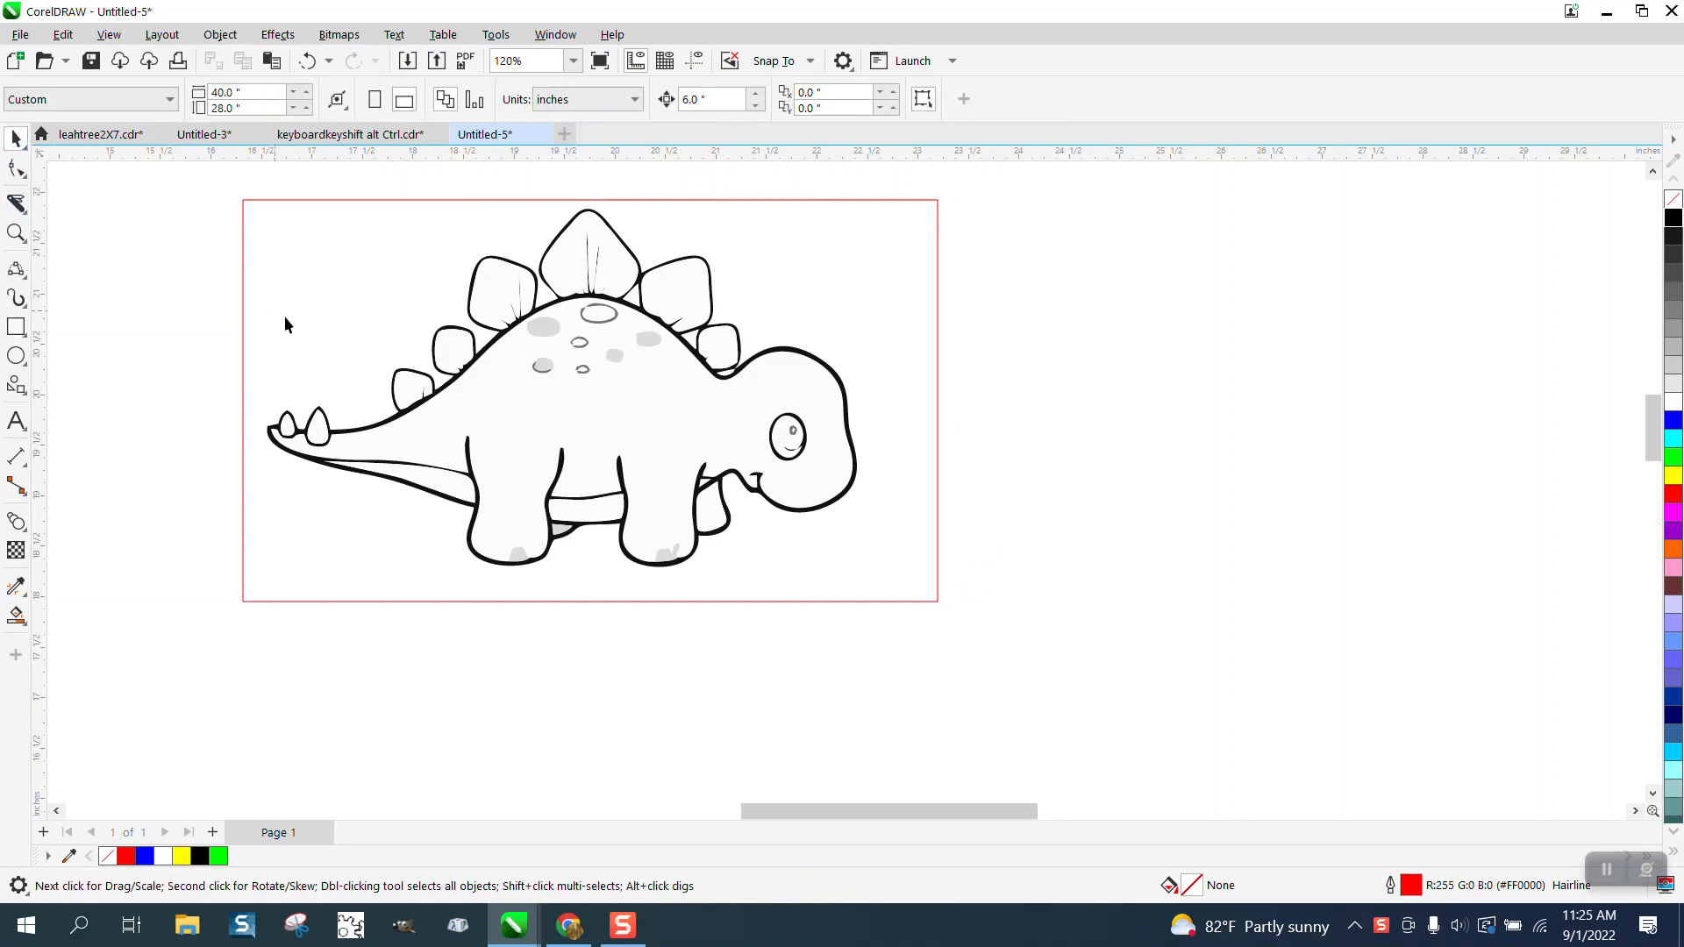
left_click(614, 361)
key("Escape")
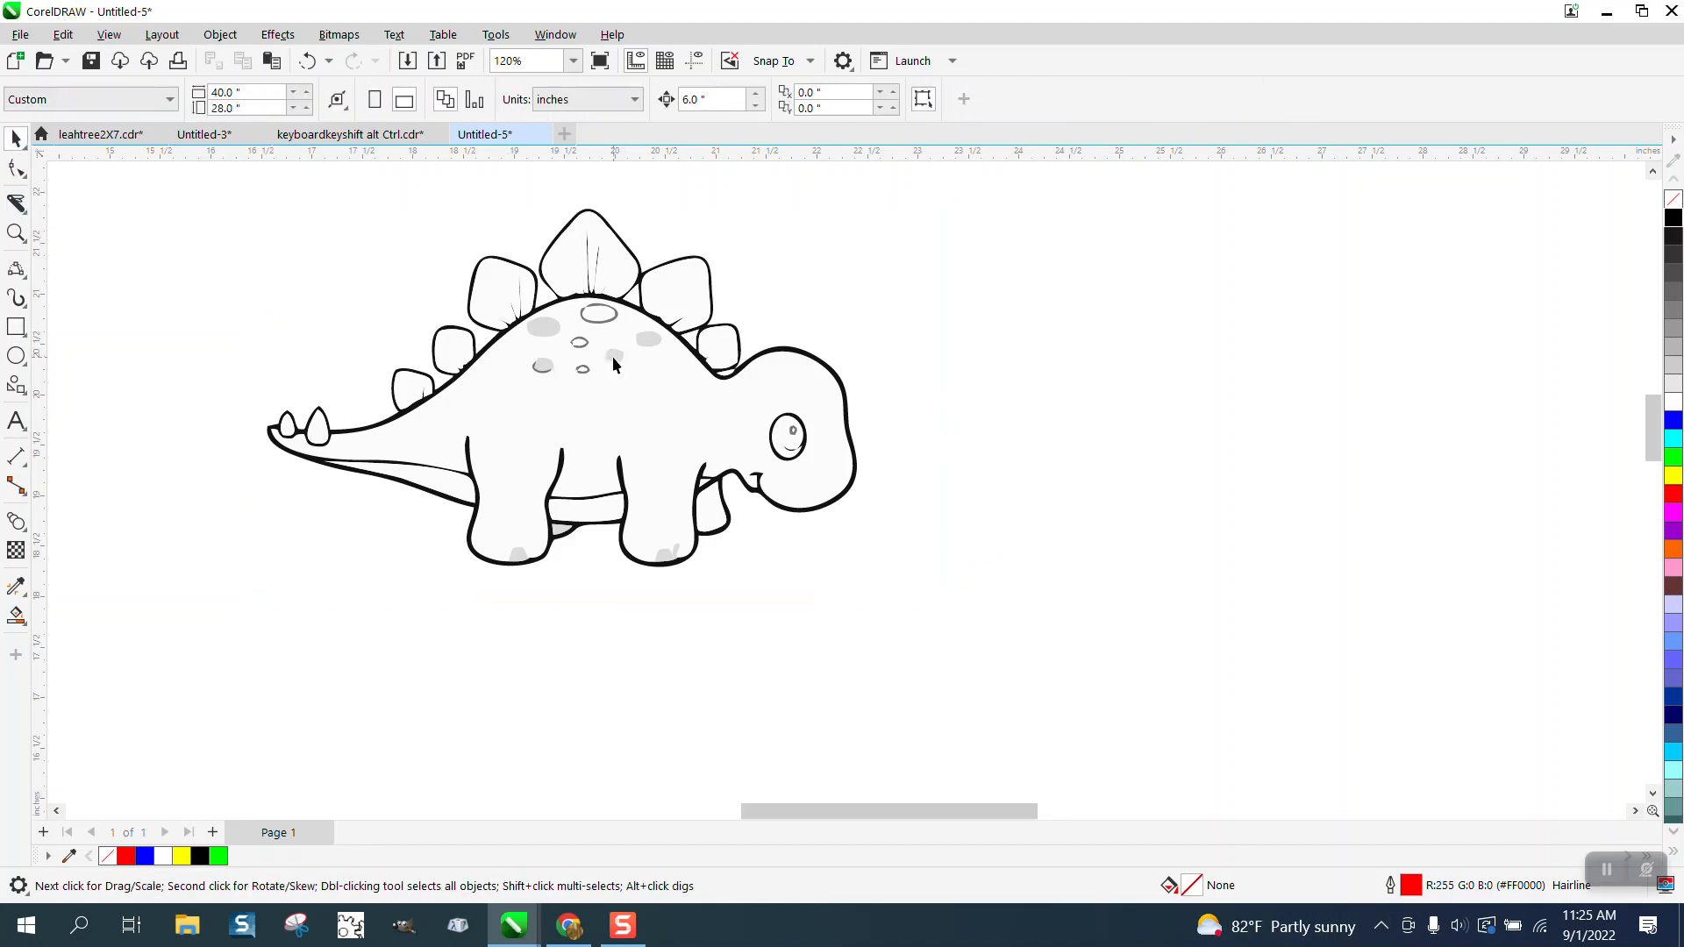
Step: Delete the grey spots and small grey ovals on the dinosaur's back
left_click(643, 340)
key("Delete")
left_click(553, 334)
key("Delete")
left_click(582, 348)
key("Delete")
left_click(551, 368)
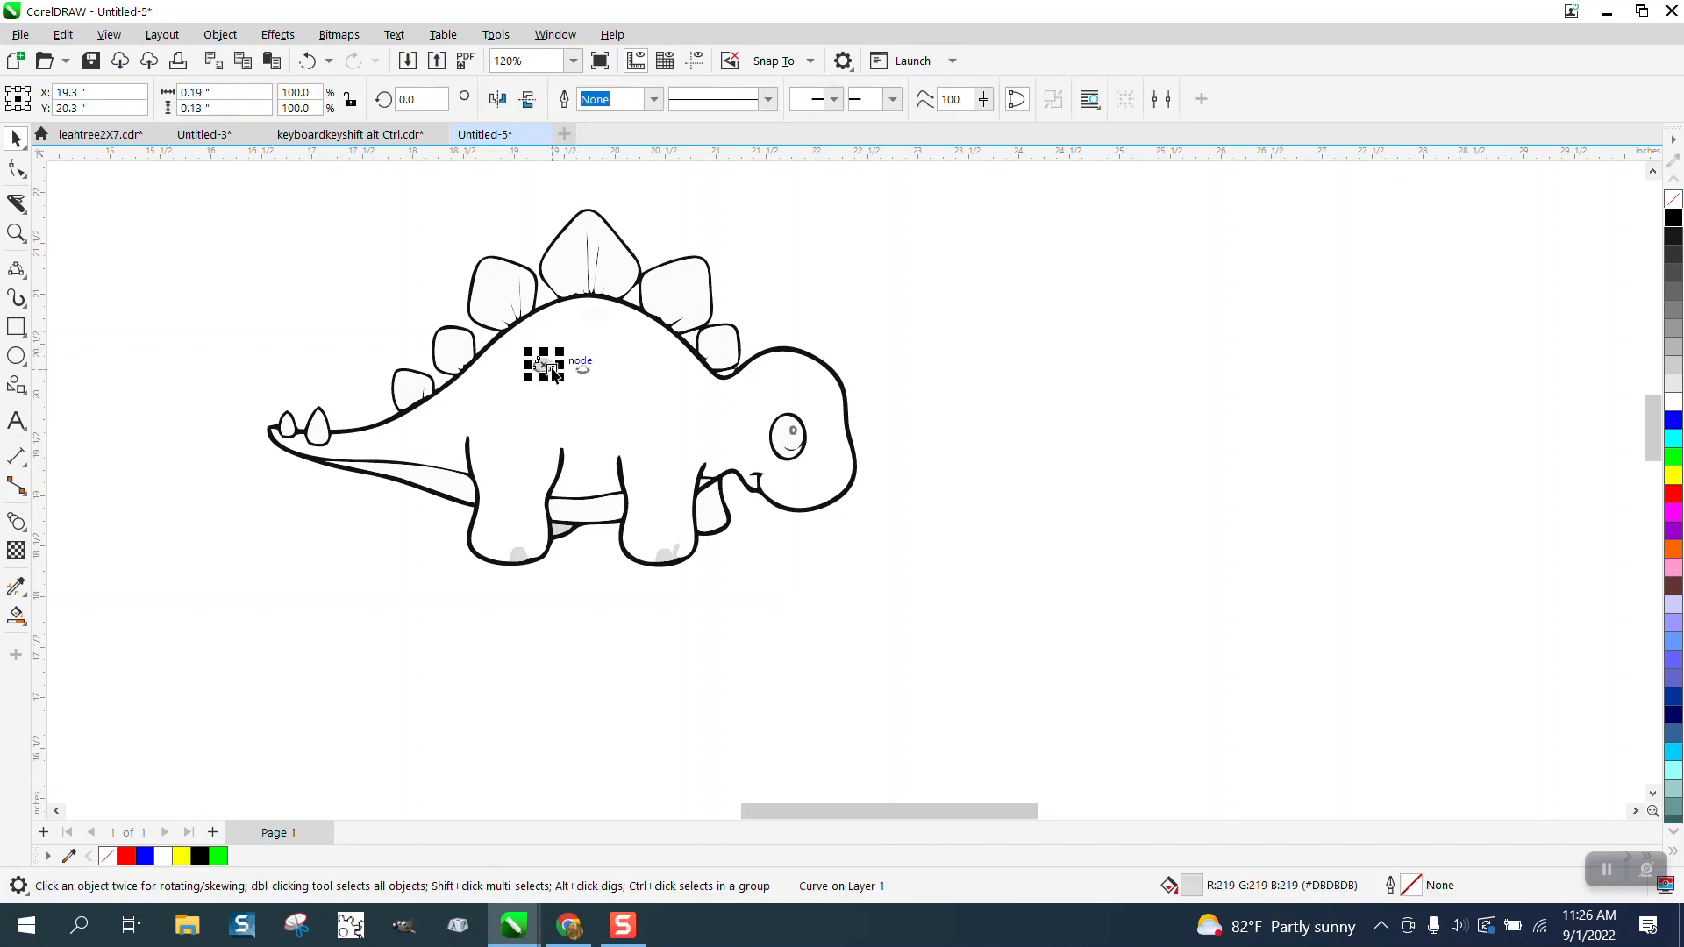
key("Delete")
left_click(587, 370)
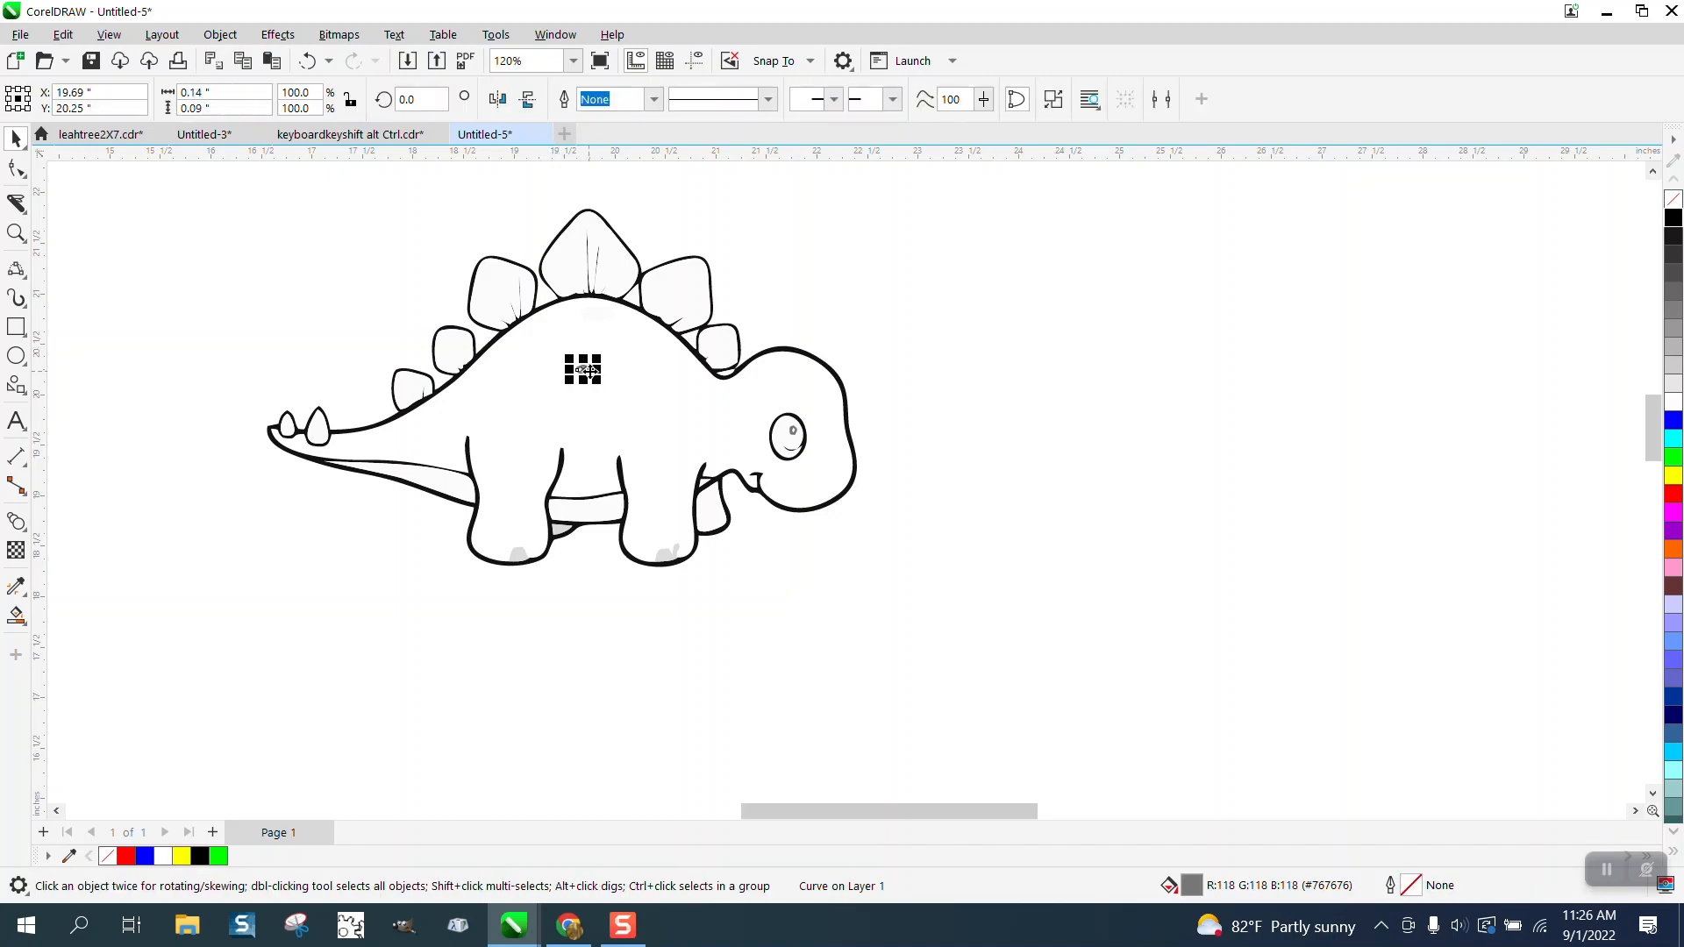
key("Delete")
Step: Delete the grey shading patches on the dinosaur's two front-facing feet and beneath its belly
left_click(668, 557)
key("Delete")
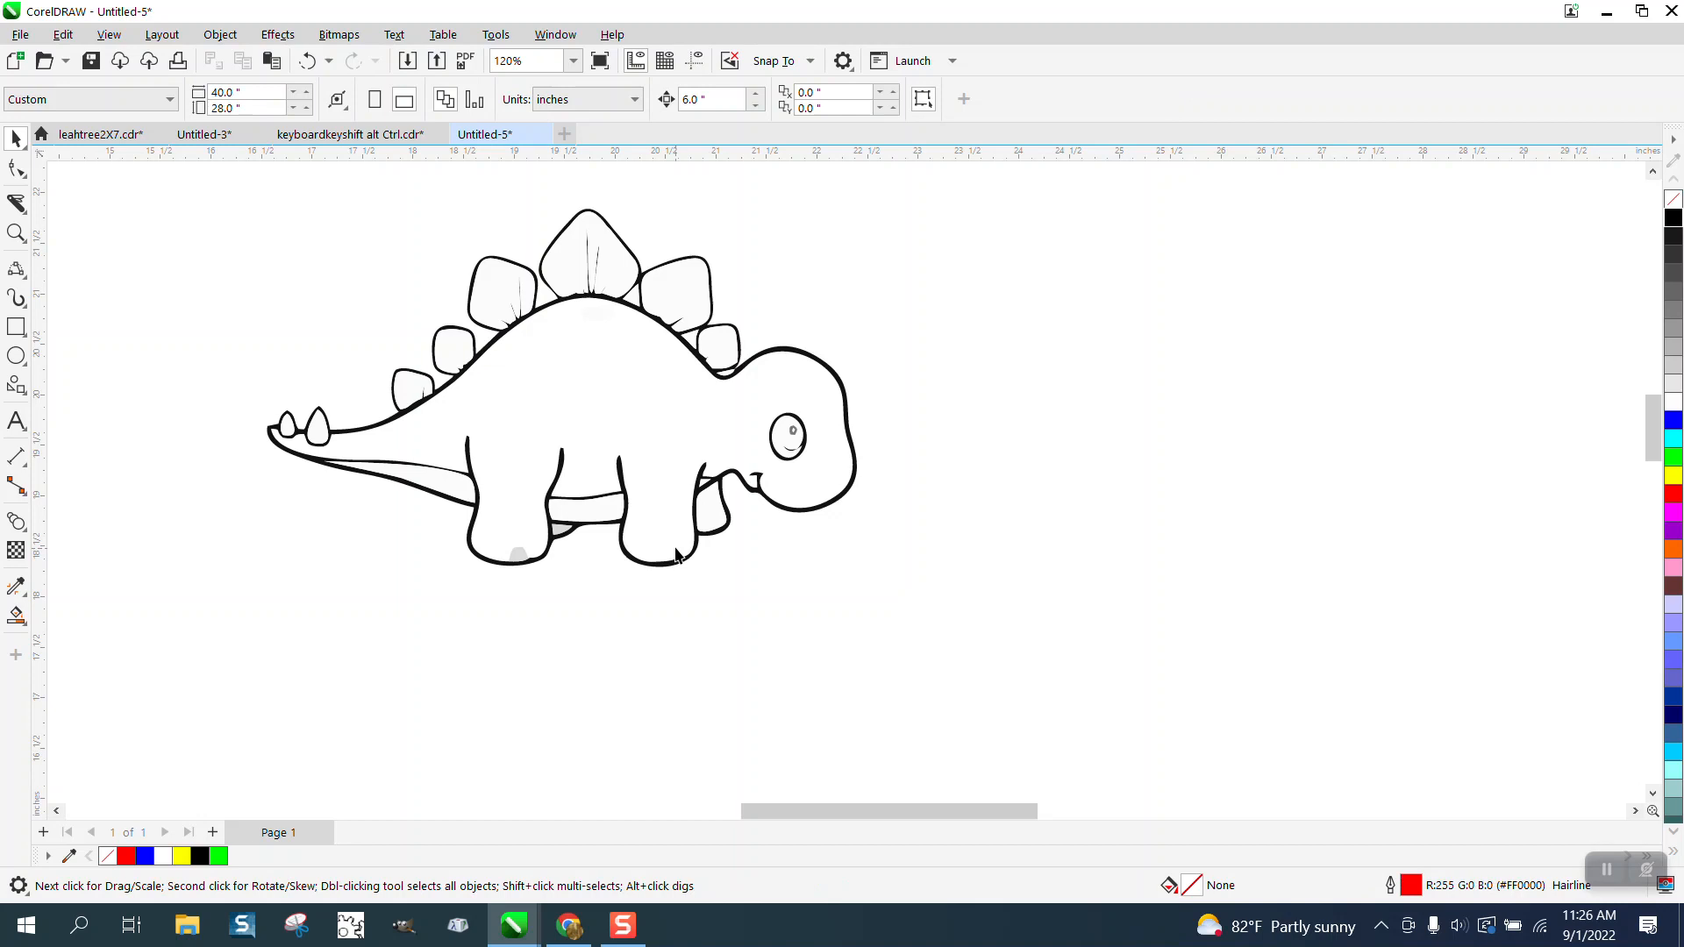
left_click(563, 541)
key("Delete")
left_click(525, 558)
key("Delete")
Step: Draw a rectangle about 6.41 by 4.23 inches enclosing the whole dinosaur, and deselect it
left_click(16, 232)
left_click_drag(524, 242, 807, 364)
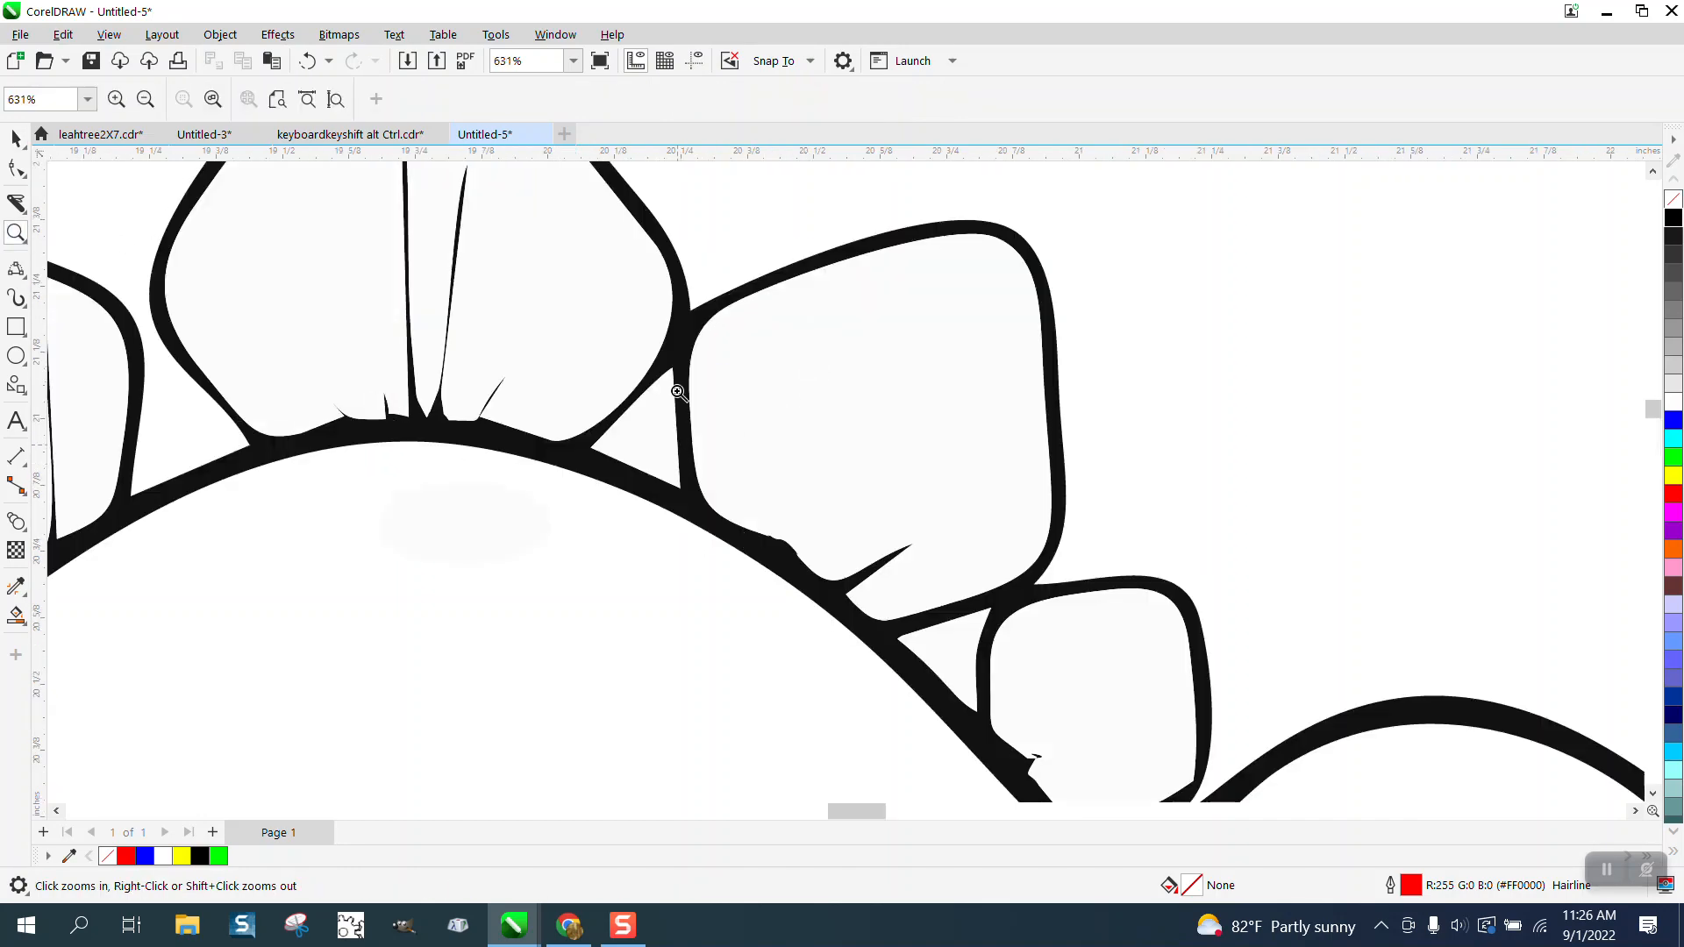
scroll(523, 323, "down", 8)
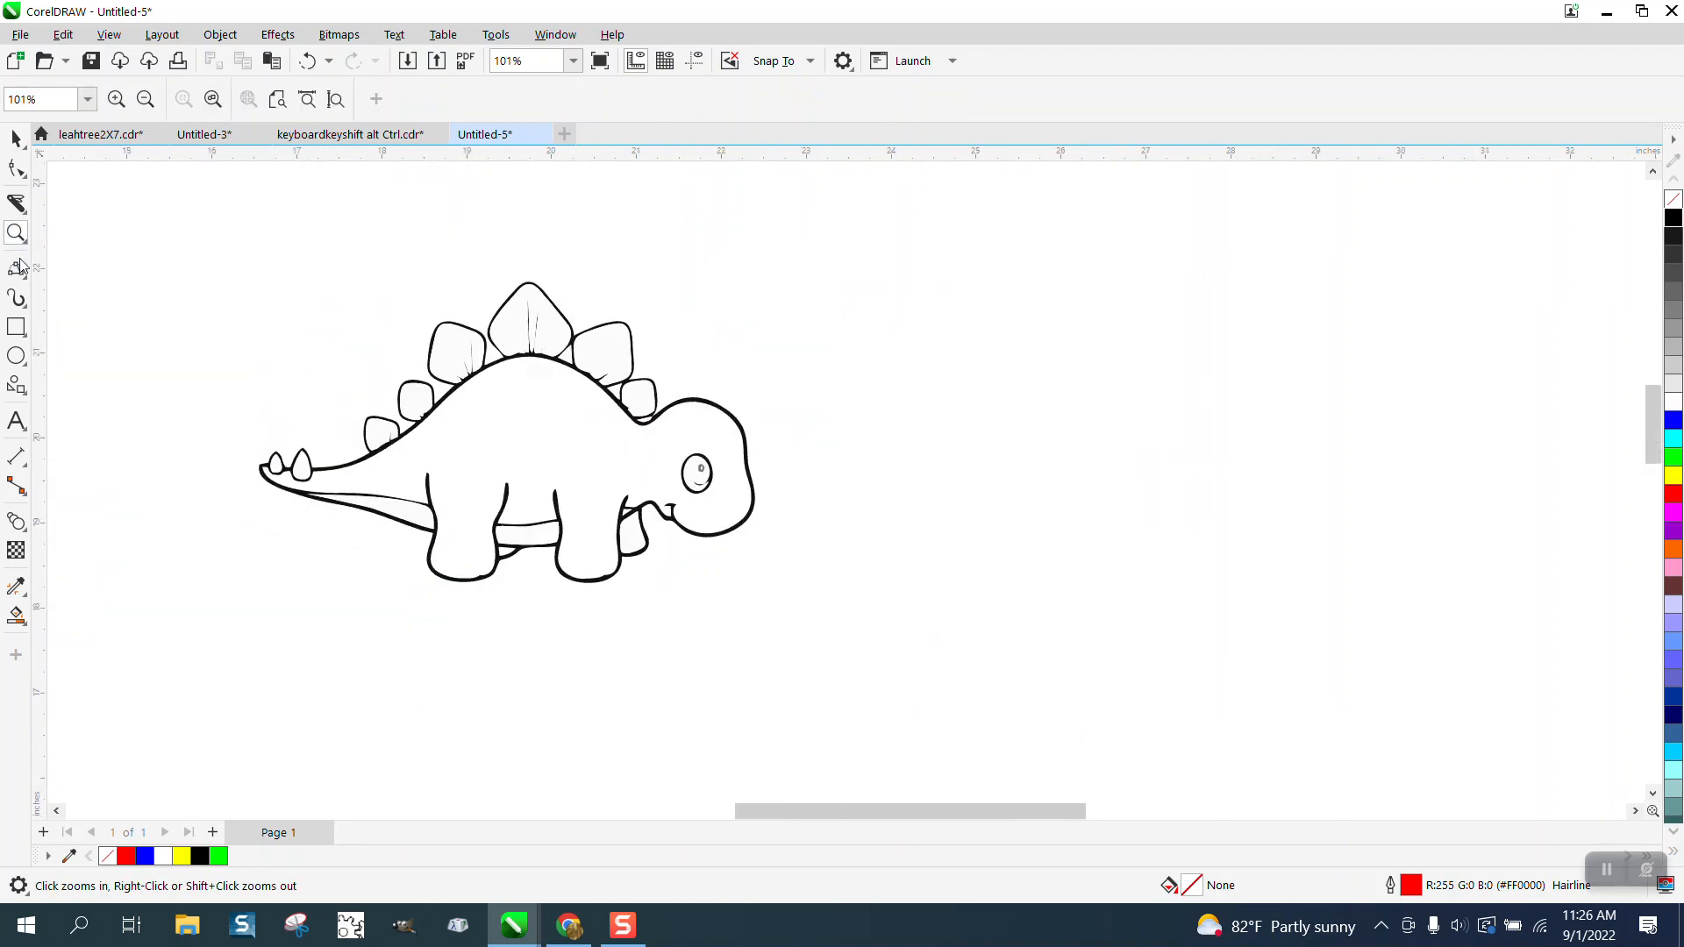
left_click(16, 326)
left_click_drag(247, 244, 792, 603)
key("space")
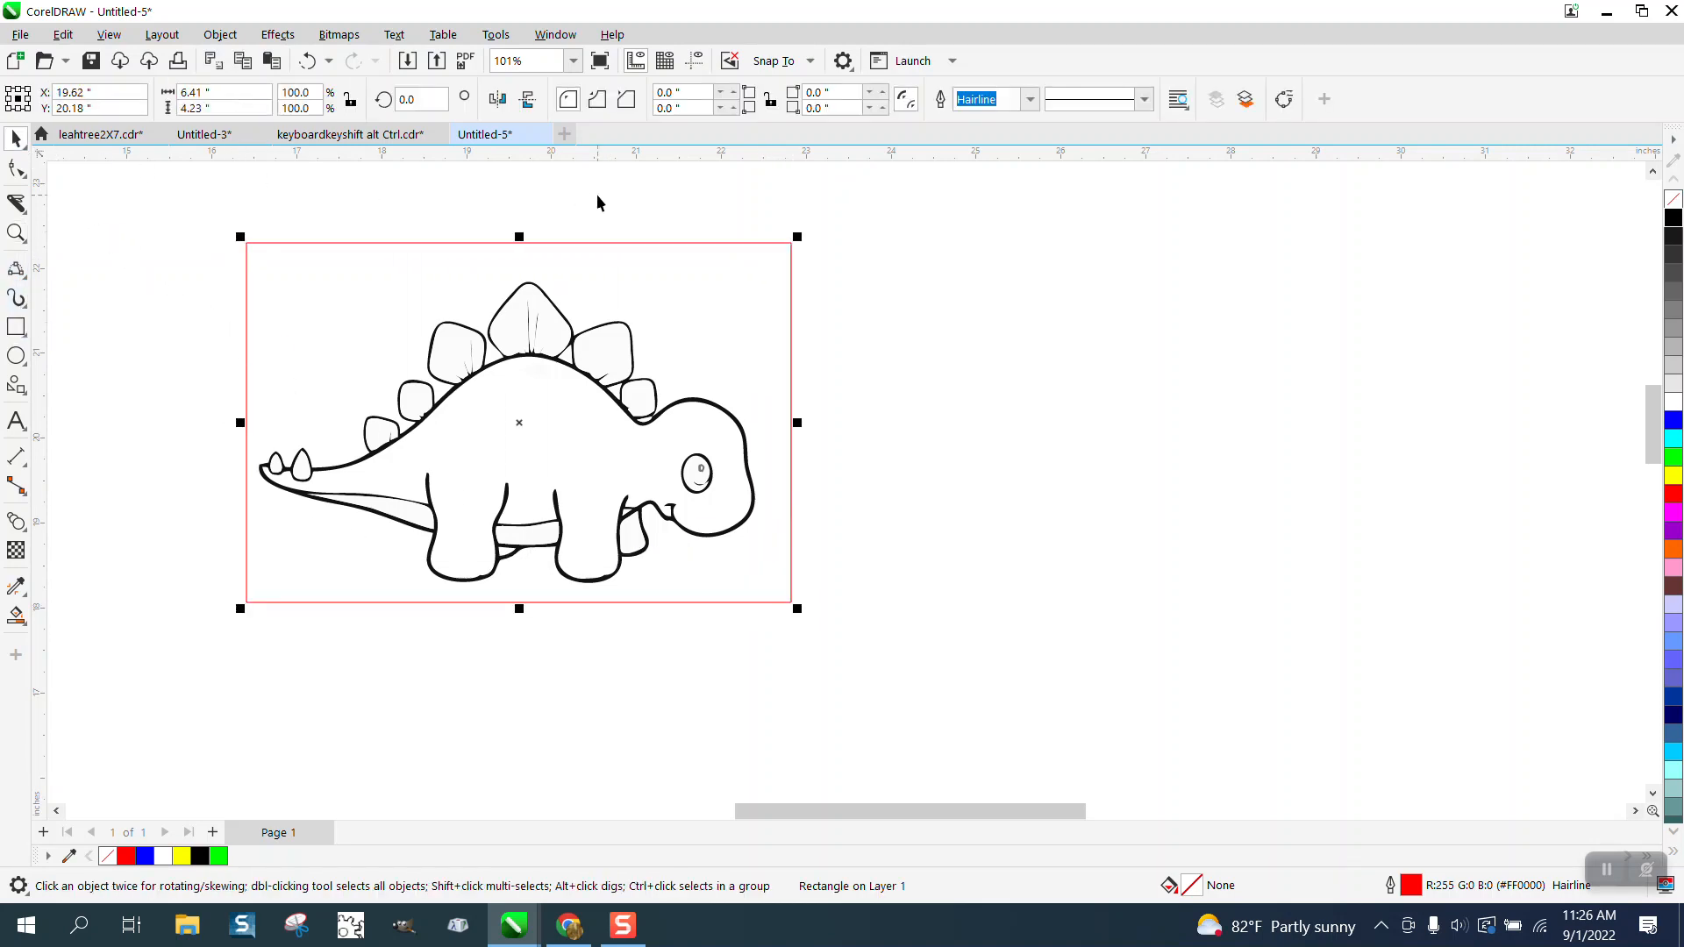
left_click(597, 197)
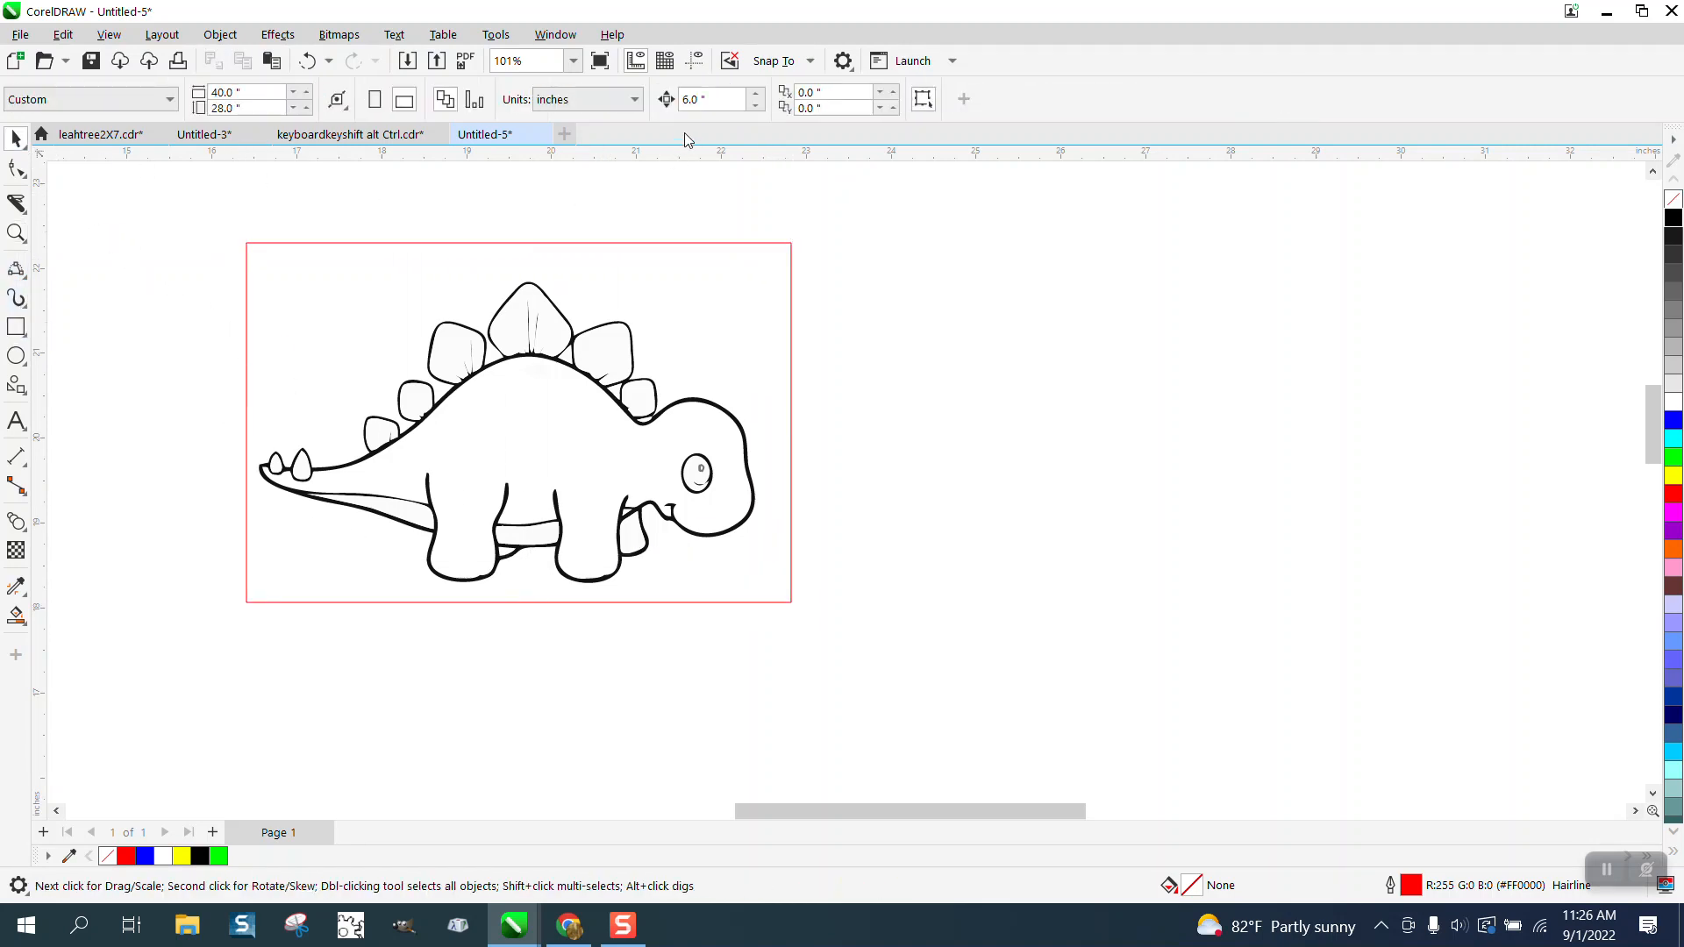
Step: Set the Smart Fill colour to yellow and fill the area between the rectangle and the dinosaur
left_click(16, 616)
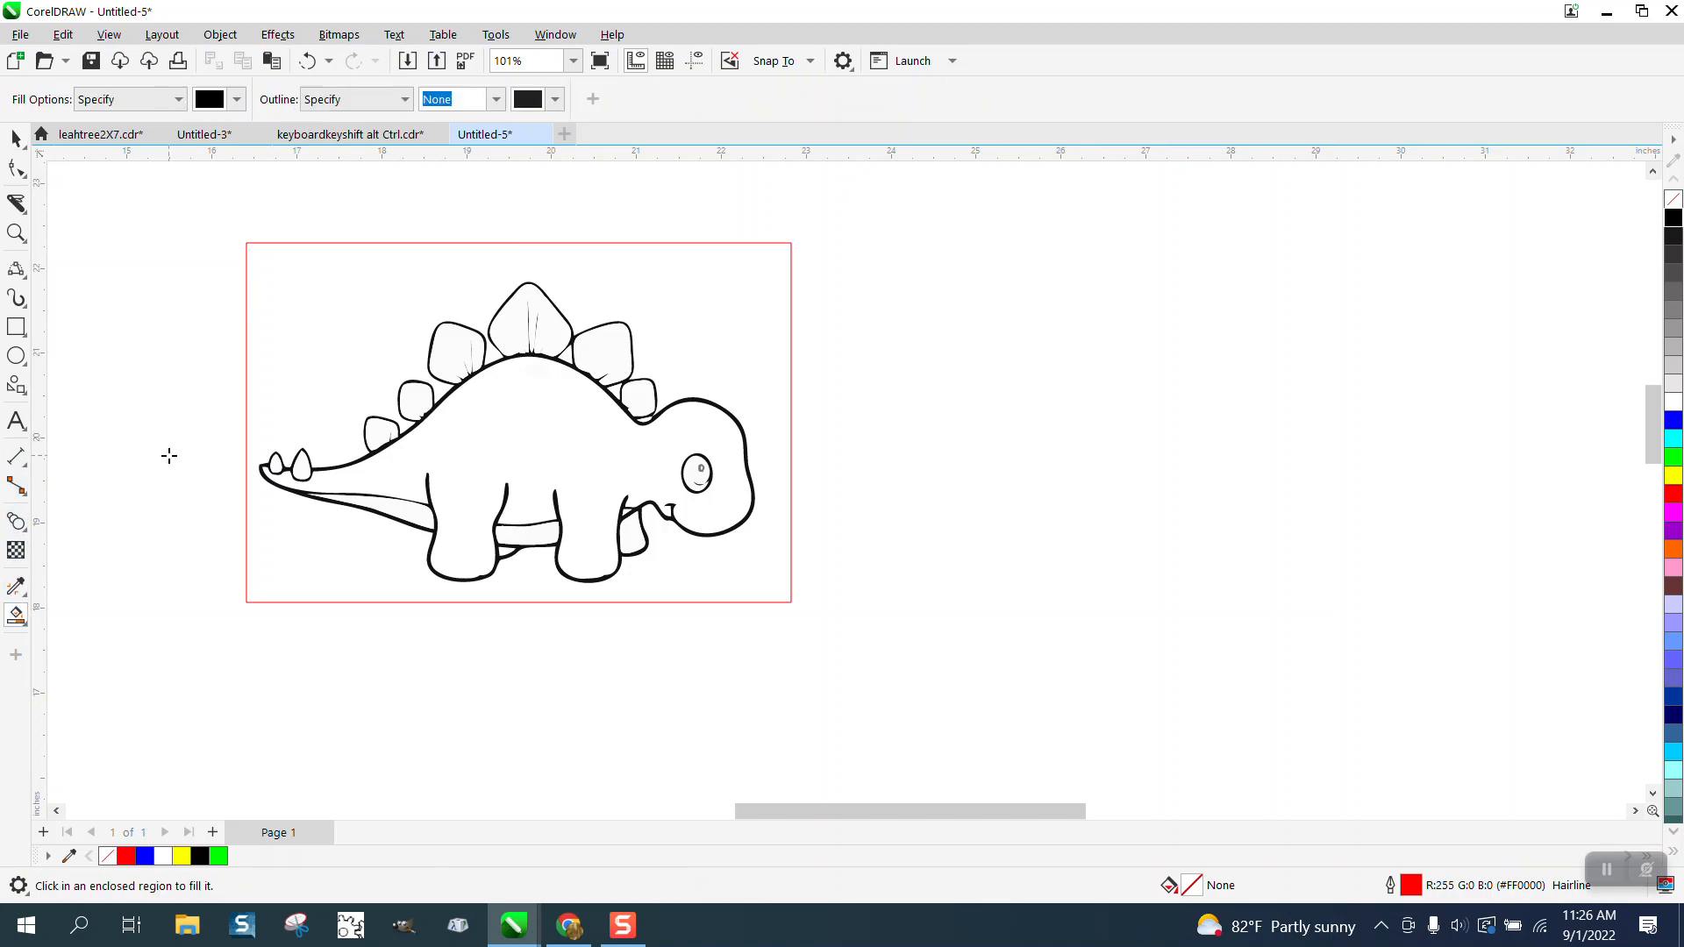
left_click(237, 103)
left_click(374, 228)
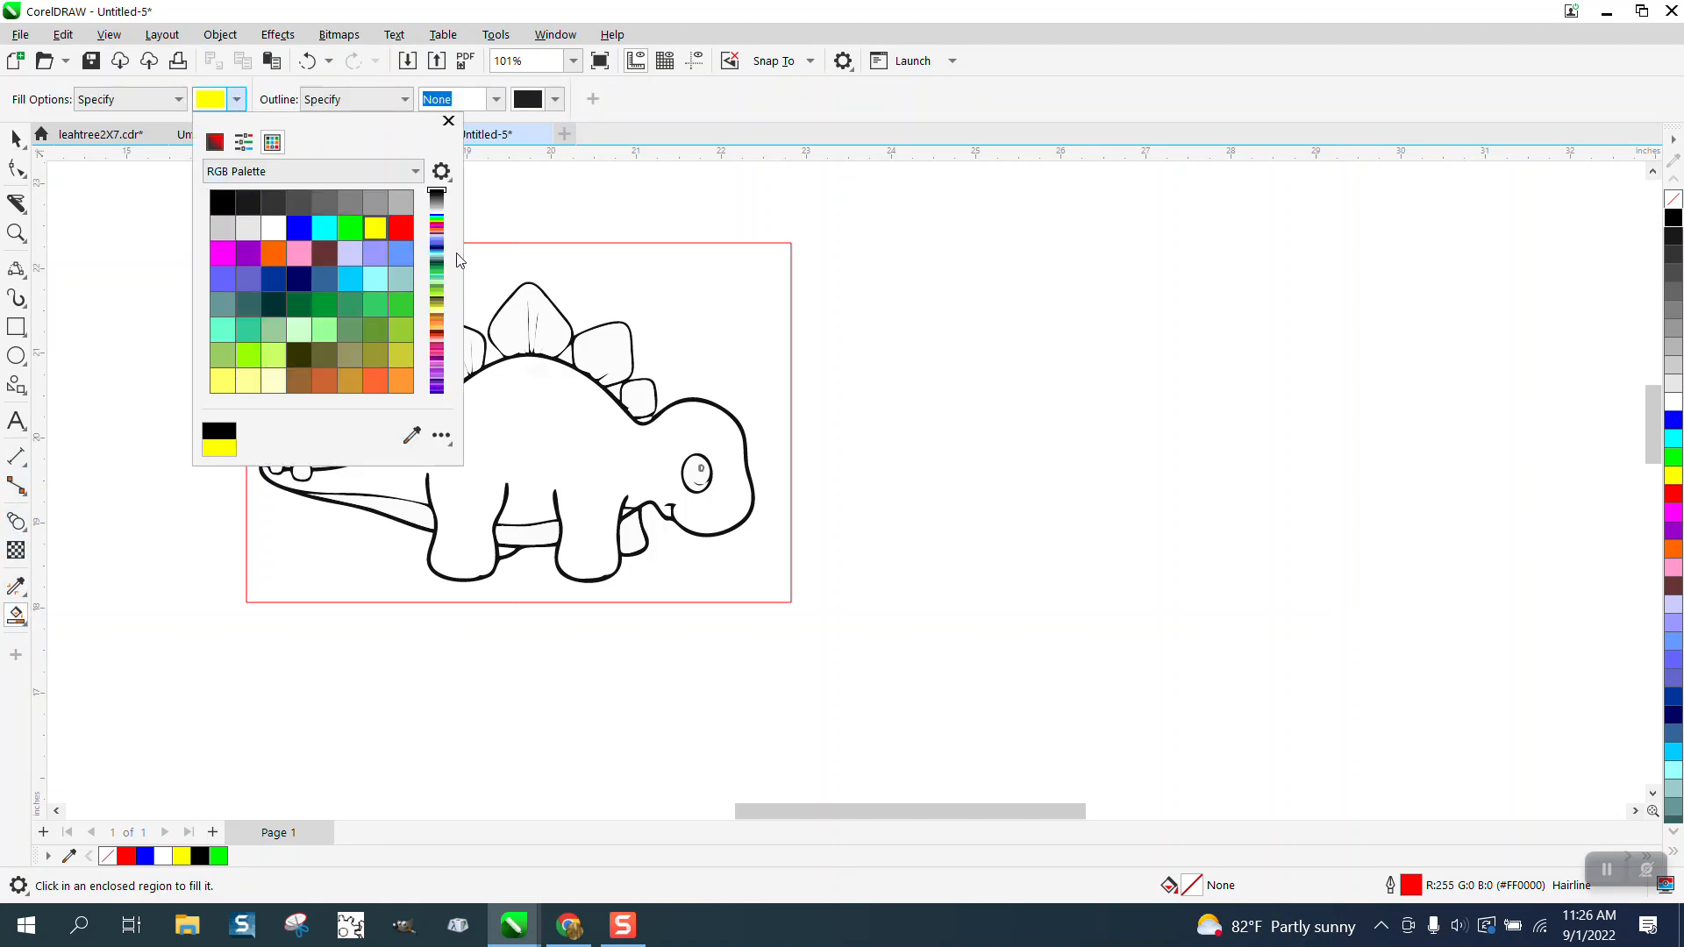
left_click(647, 298)
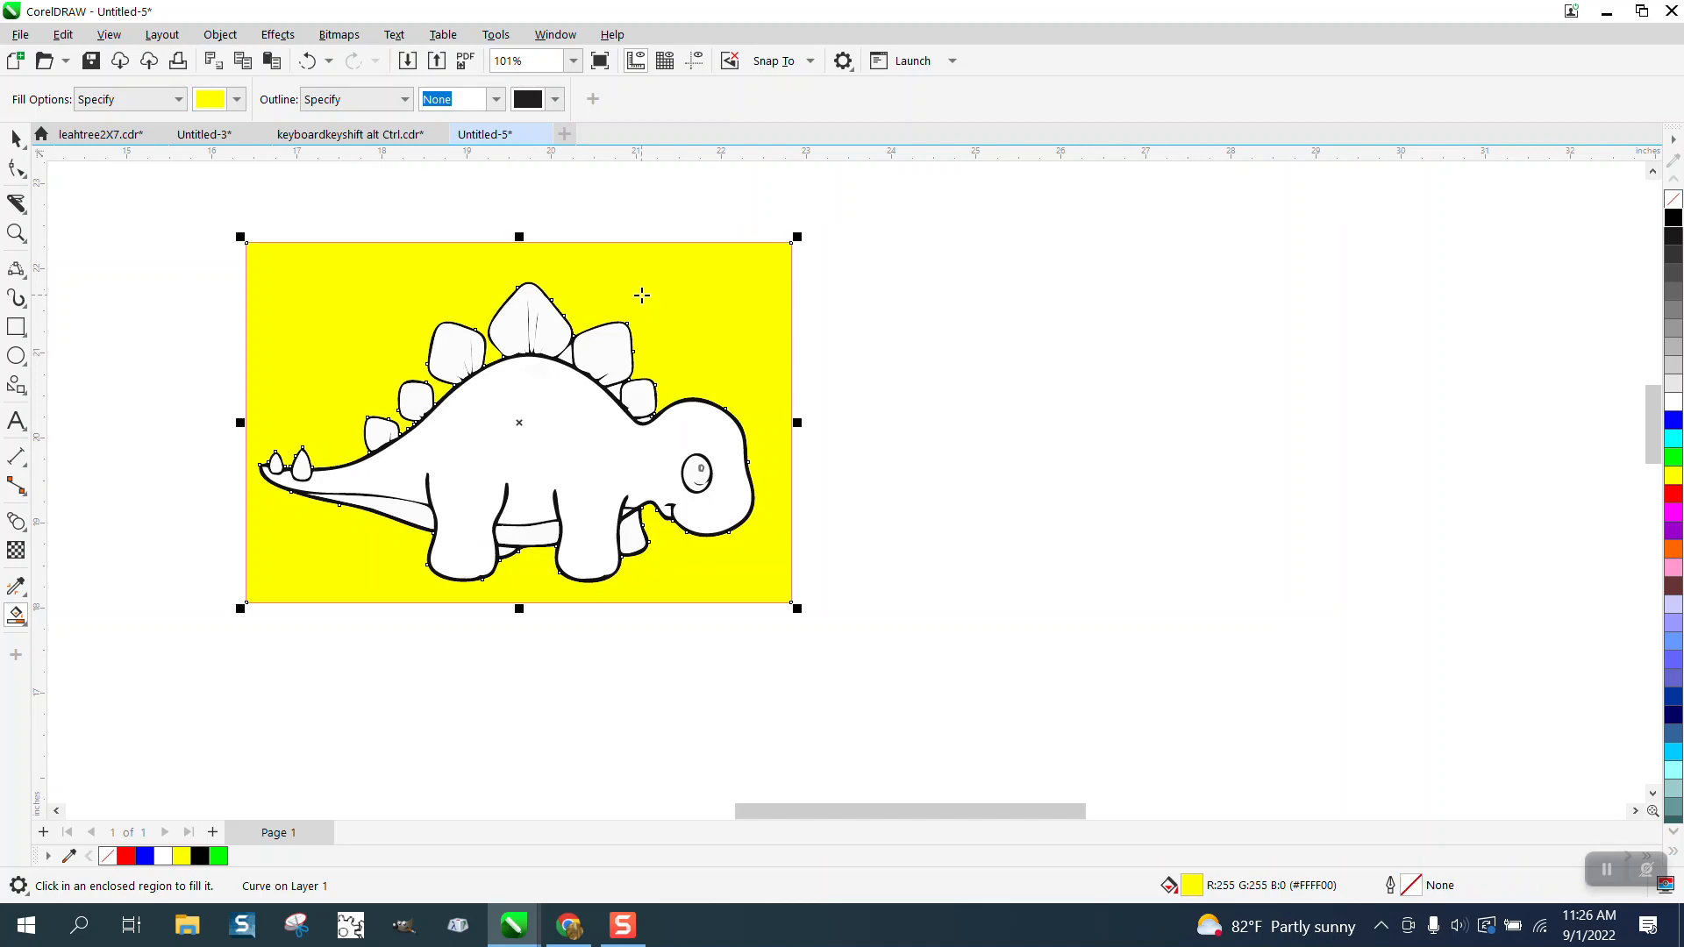
Step: Nudge the yellow background shape down, back up and twice to the right, and delete it
key("Down")
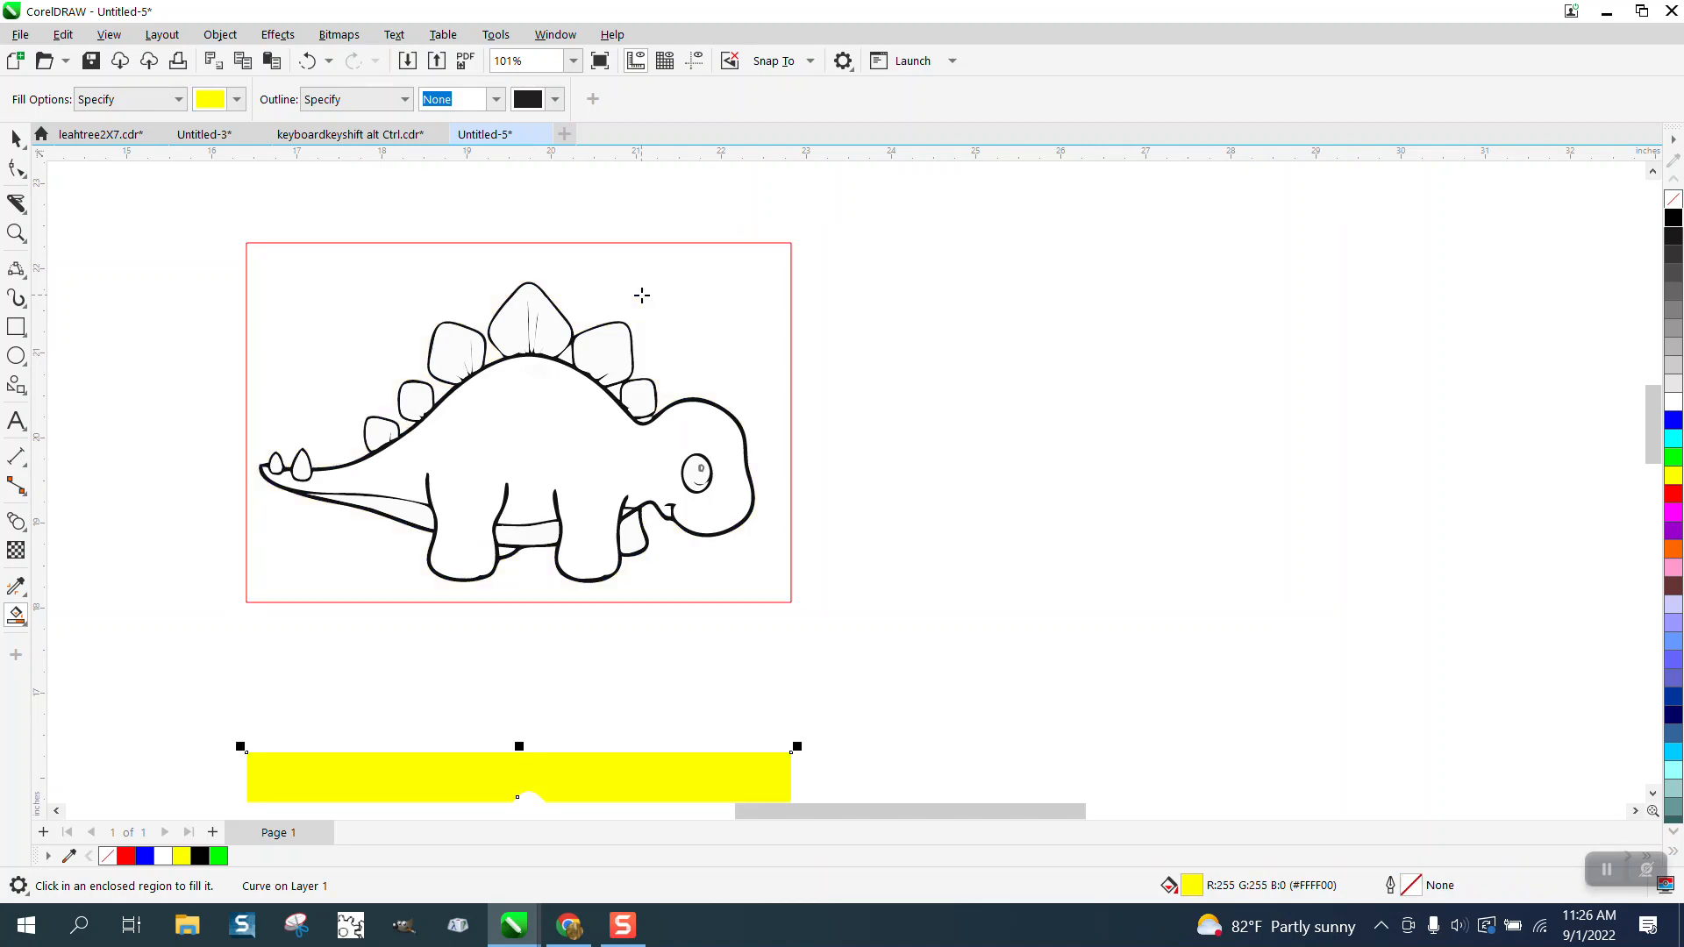
key("Up")
key("Right")
key("Right")
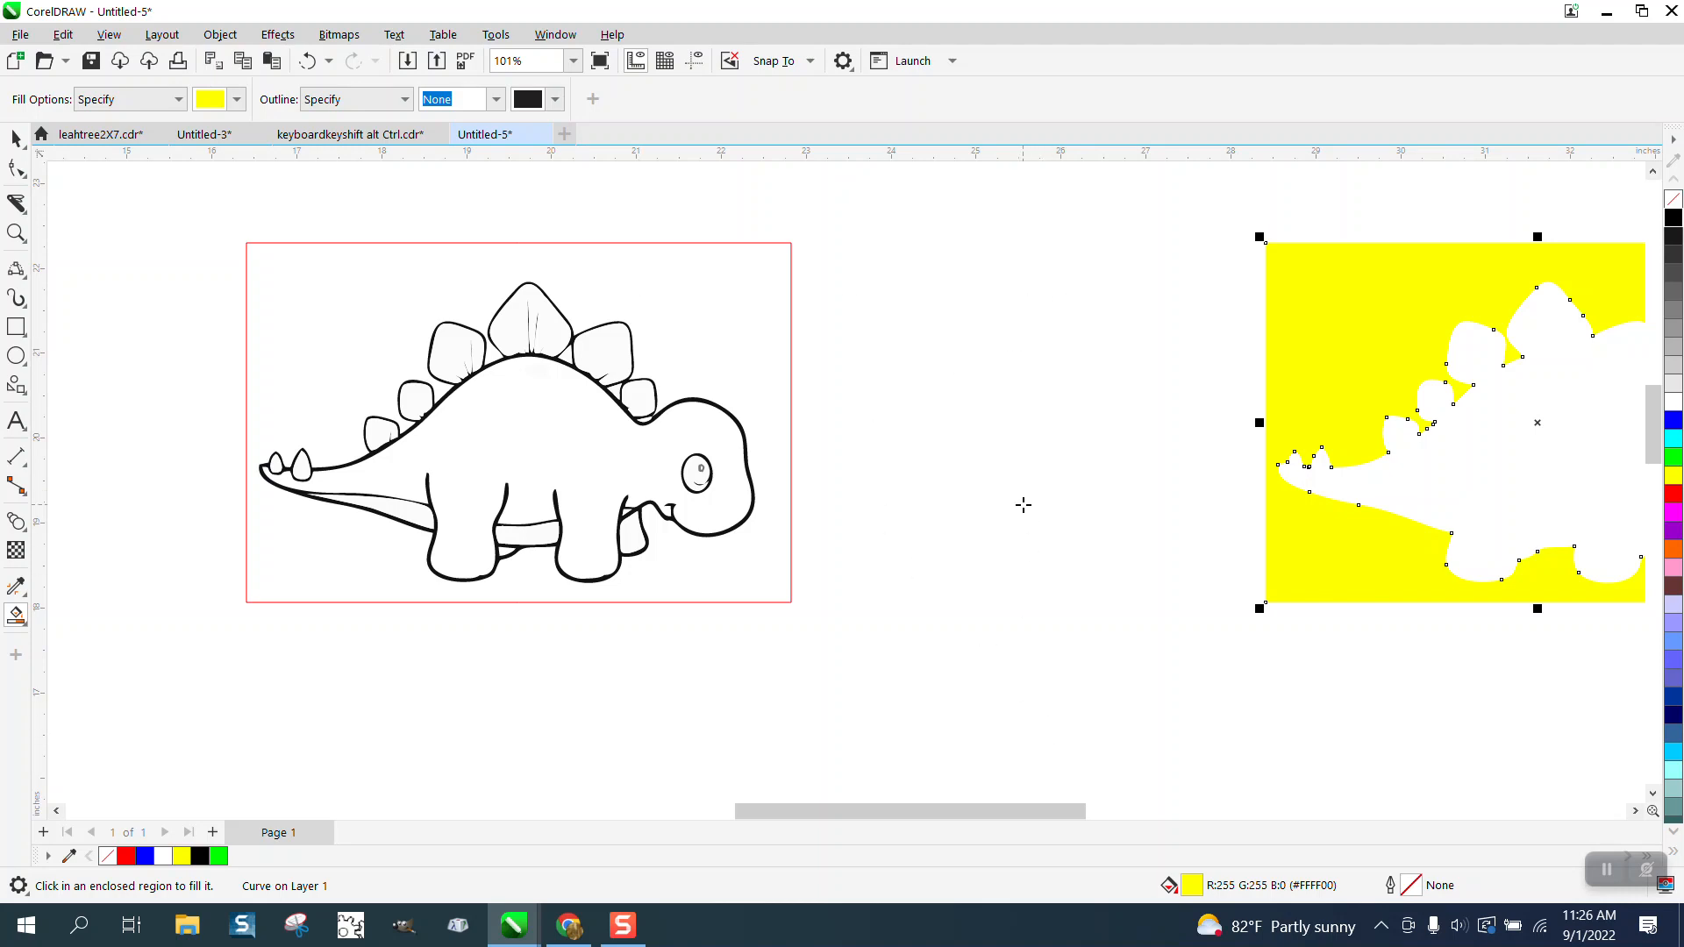
key("Delete")
Step: Try Smart Fill with yellow on the dinosaur's body, and undo the fill
left_click(555, 405)
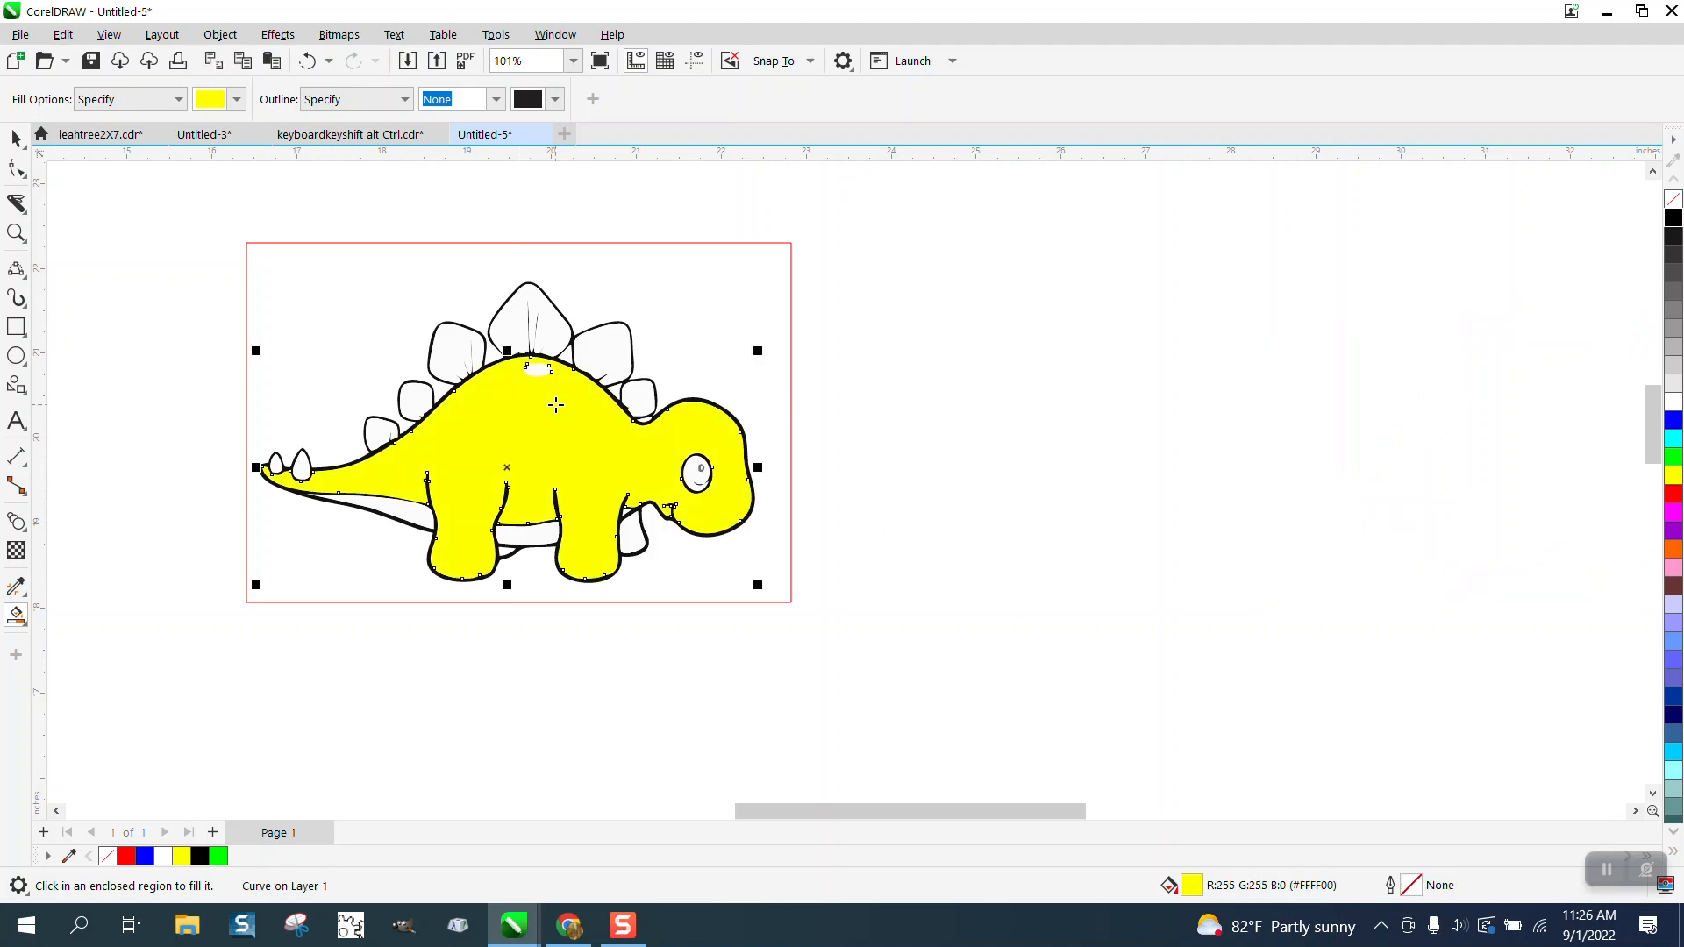
left_click(308, 61)
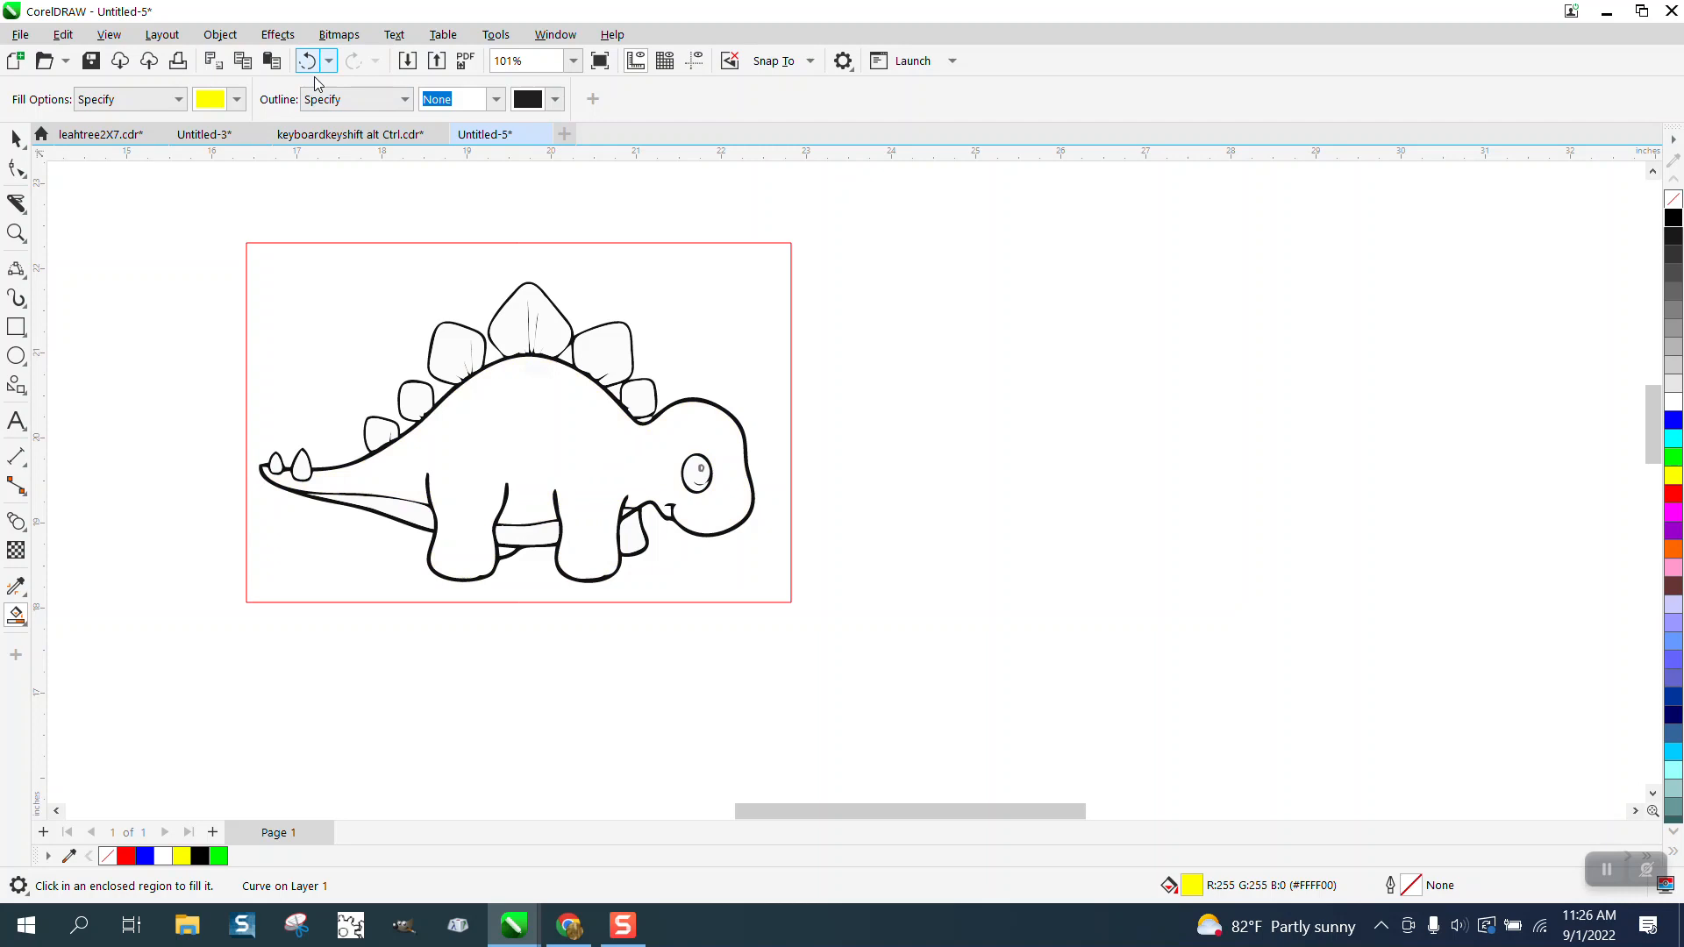
Step: Fill the background around the dinosaur with yellow, nudge it 6 inches right, and undo both
left_click(411, 263)
key("Right")
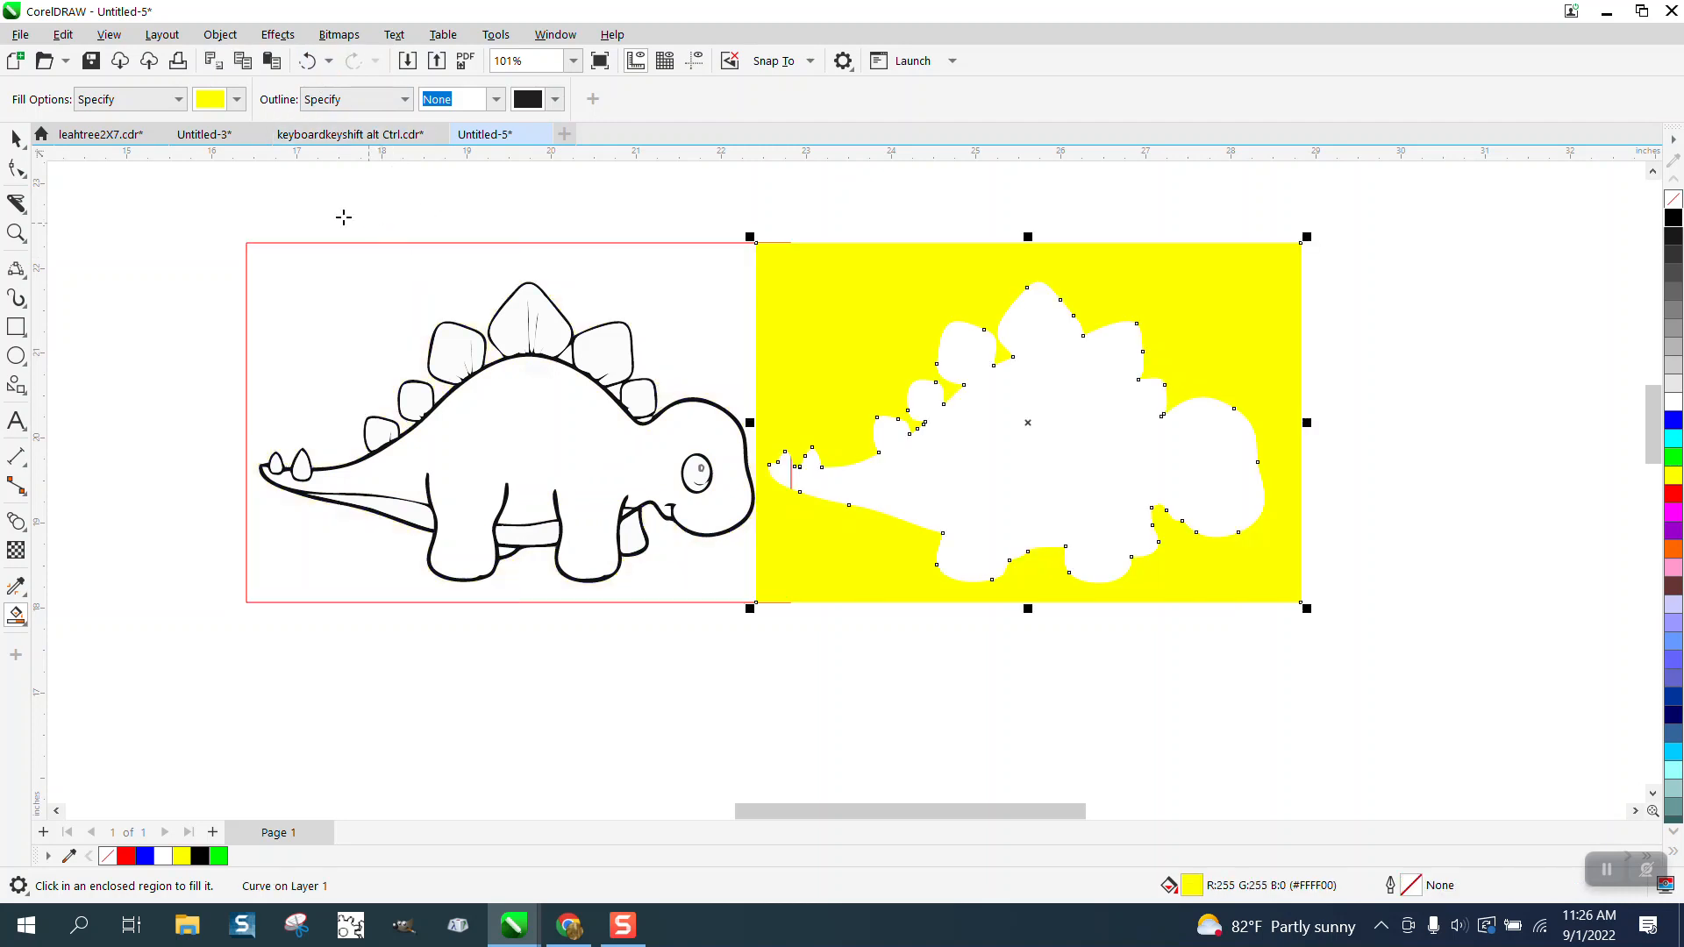
left_click(308, 61)
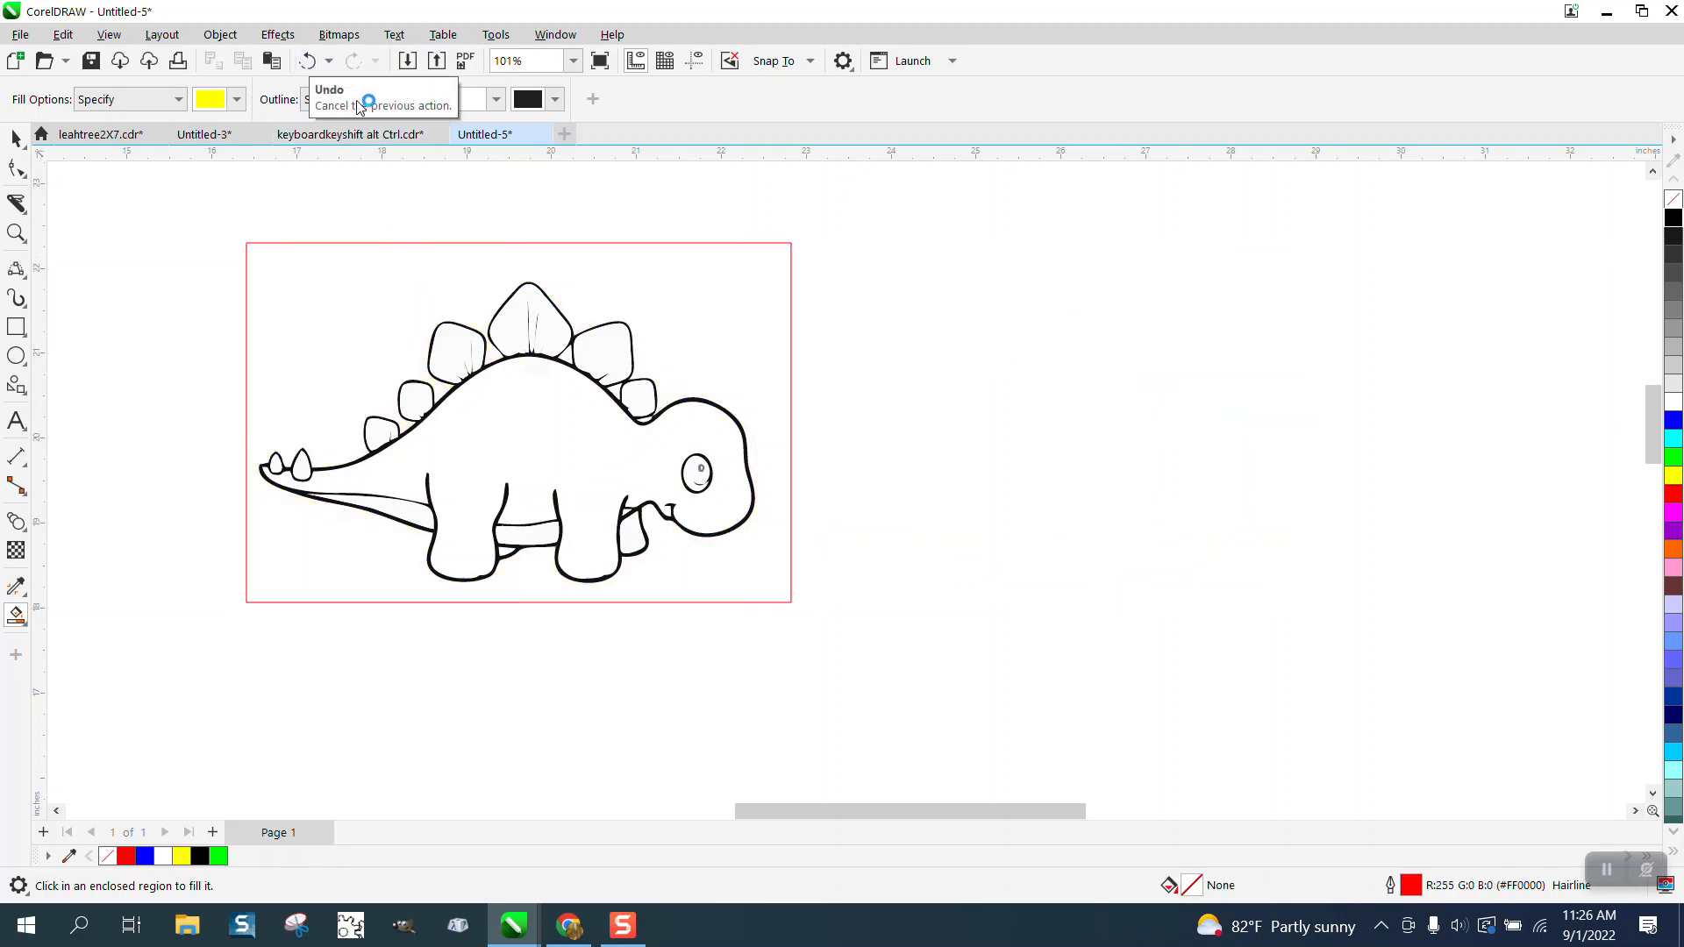
Step: Smart-fill the background around the dinosaur with yellow and move it right by a 7-inch nudge distance
left_click(15, 138)
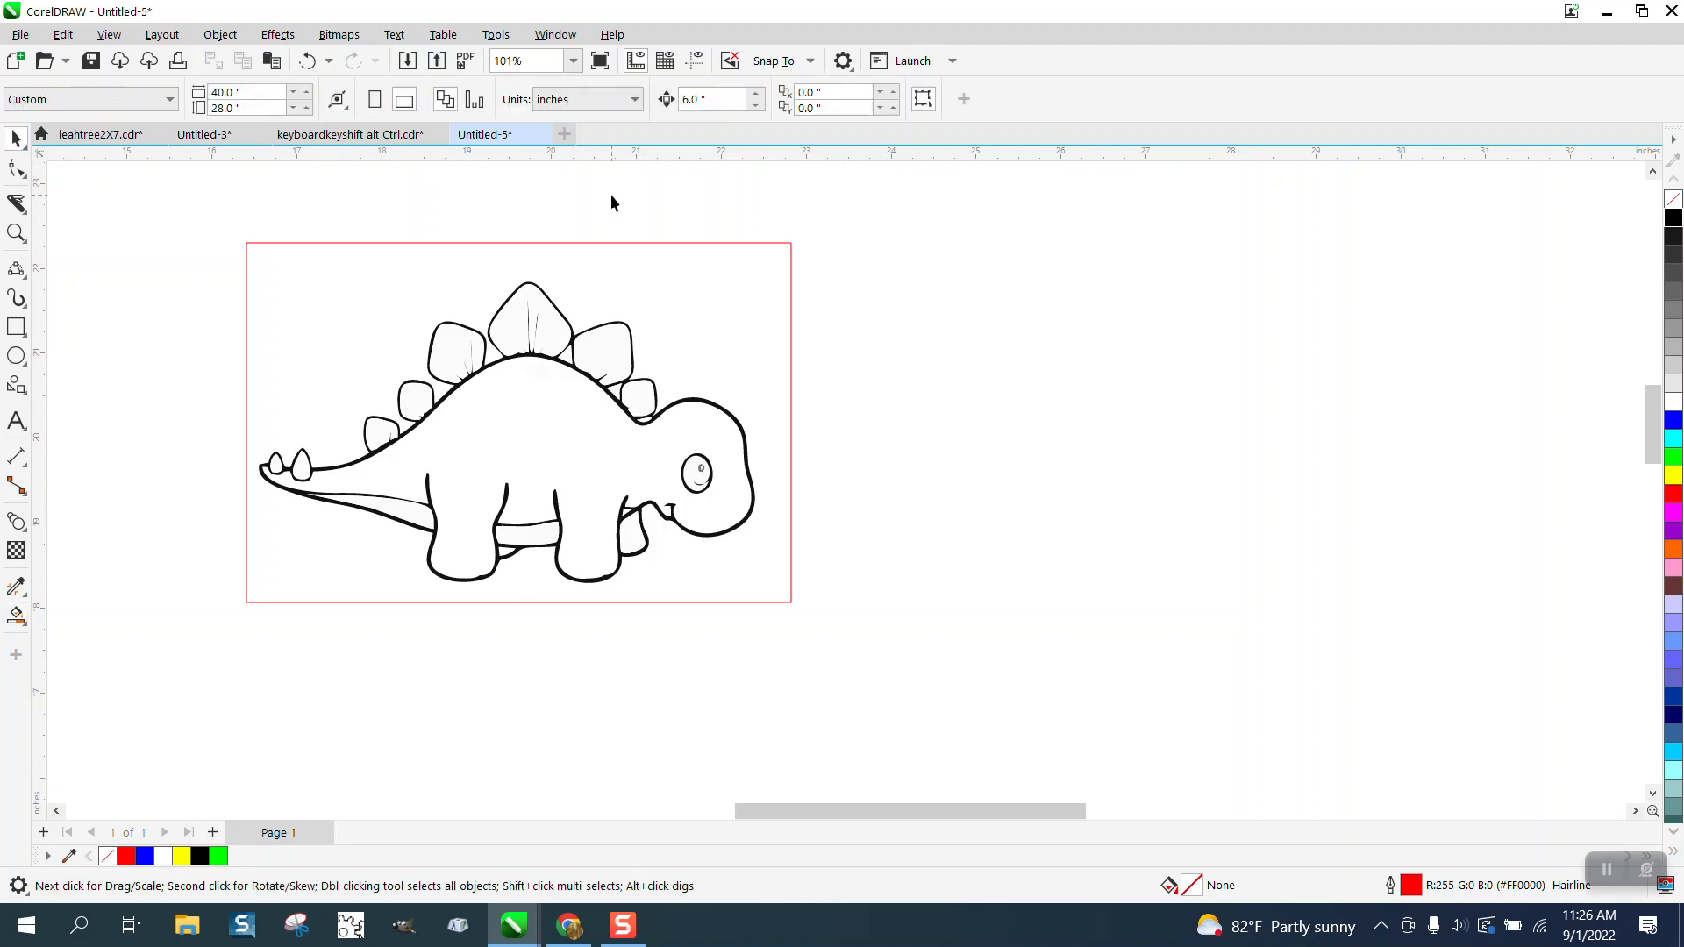
triple_click(693, 101)
type("7")
left_click(16, 617)
left_click(294, 387)
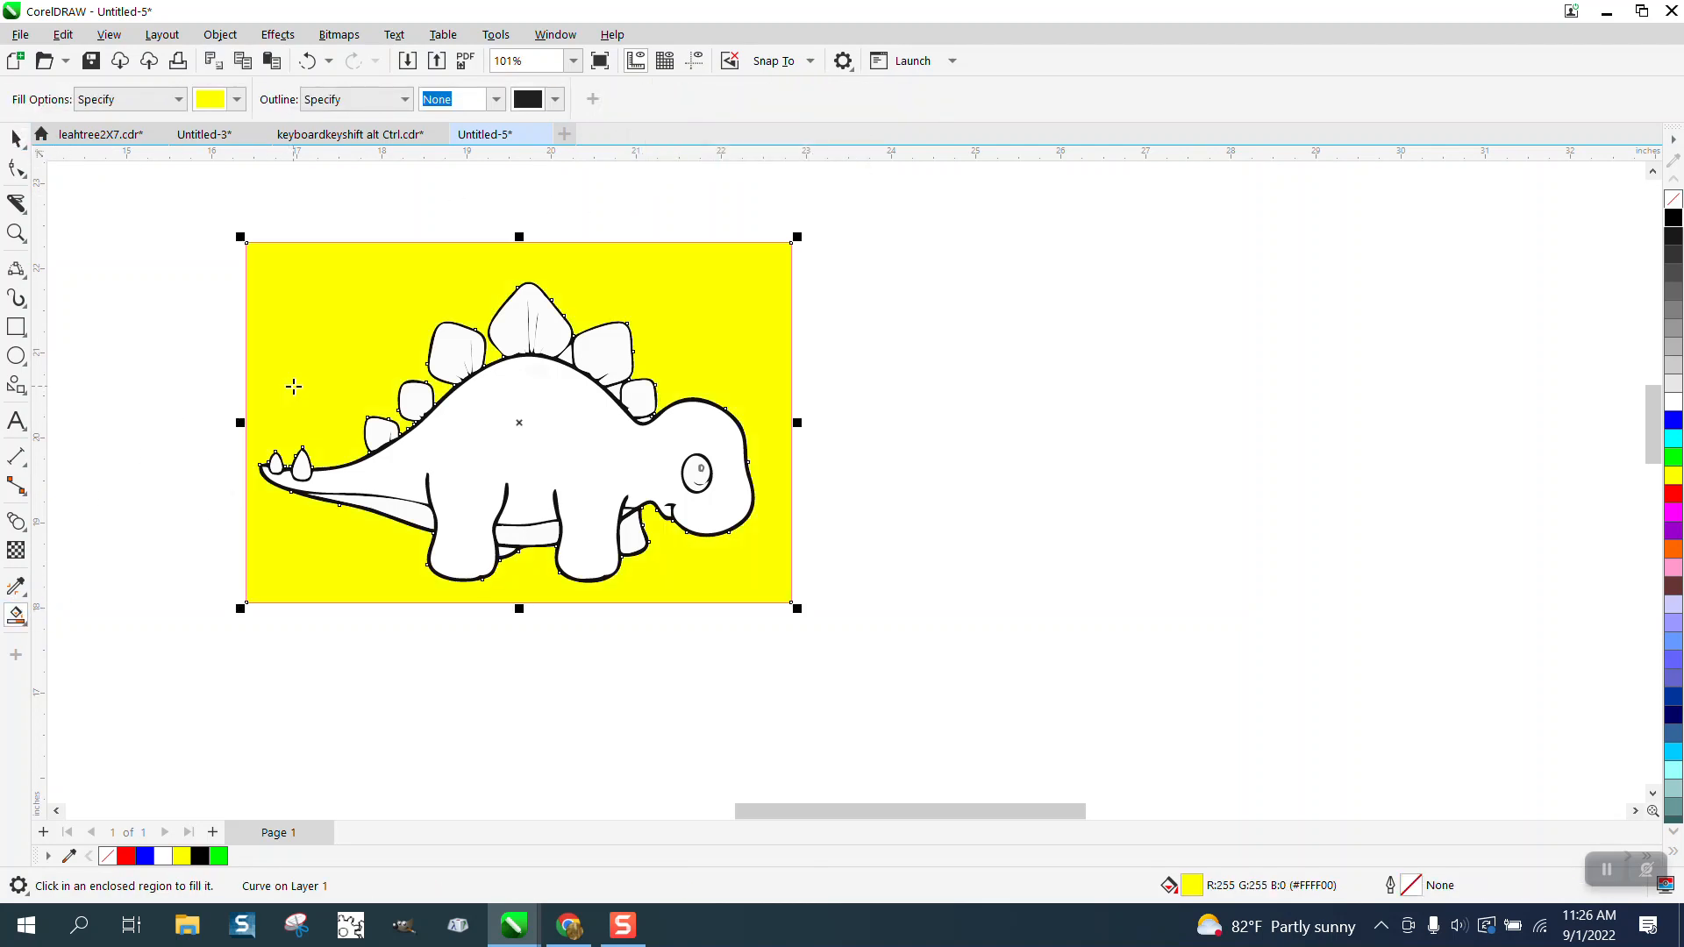
key("Right")
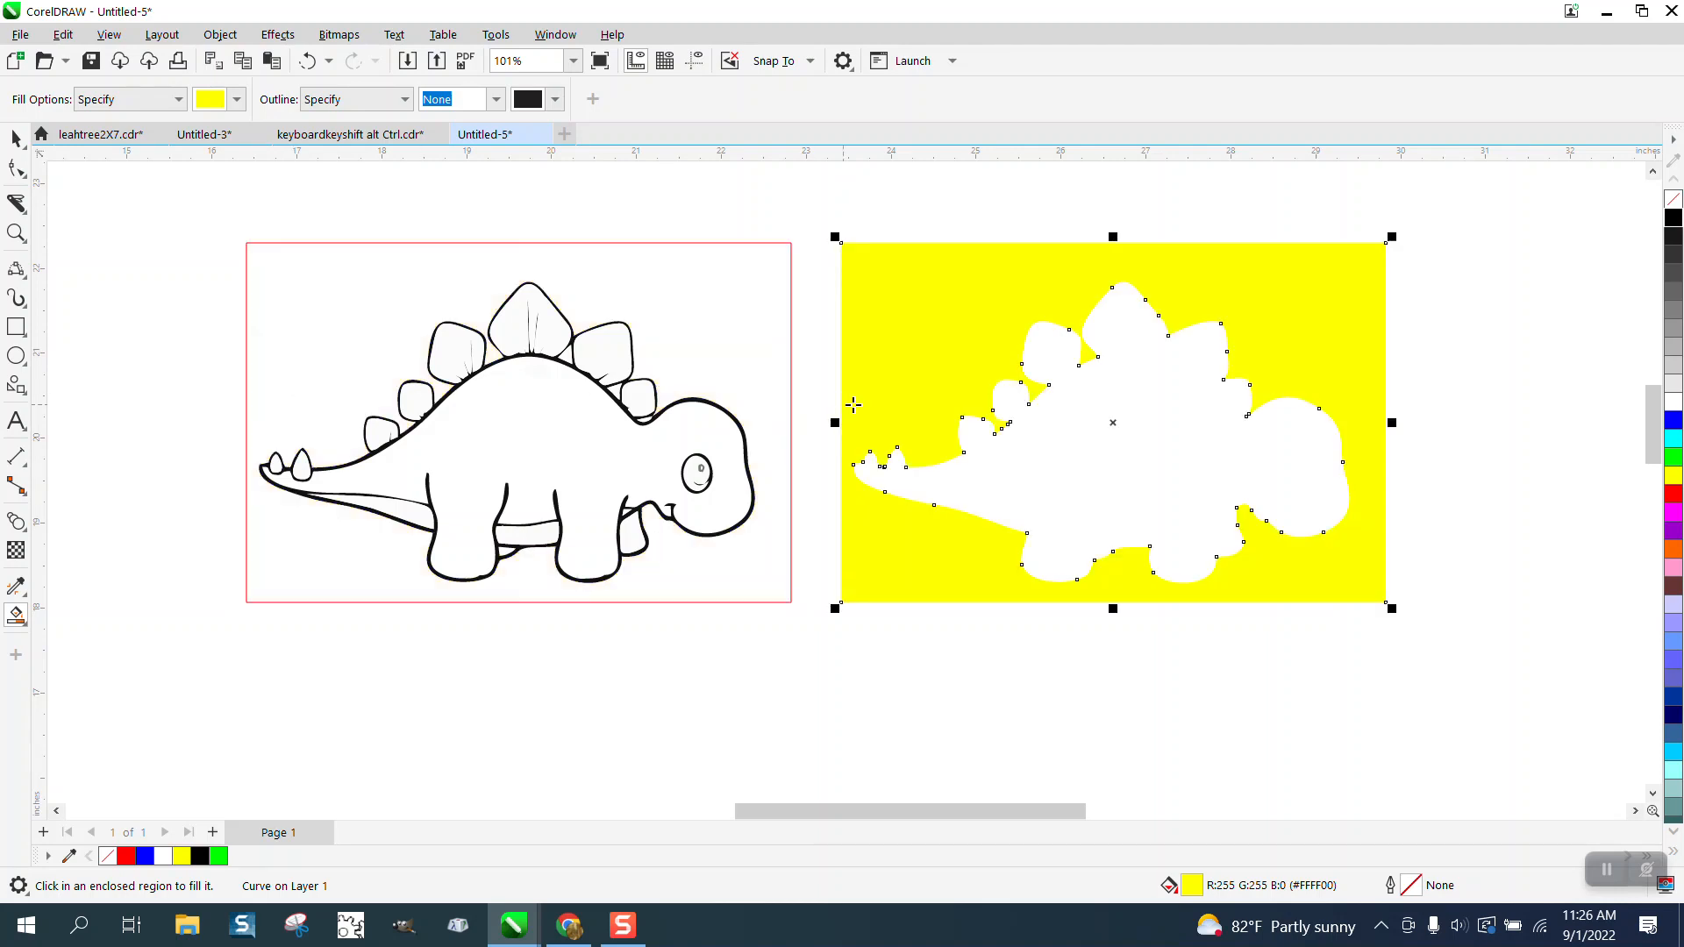
Step: Remove the fill from the moved background shape and give it a black outline
left_click(1673, 199)
right_click(1673, 217)
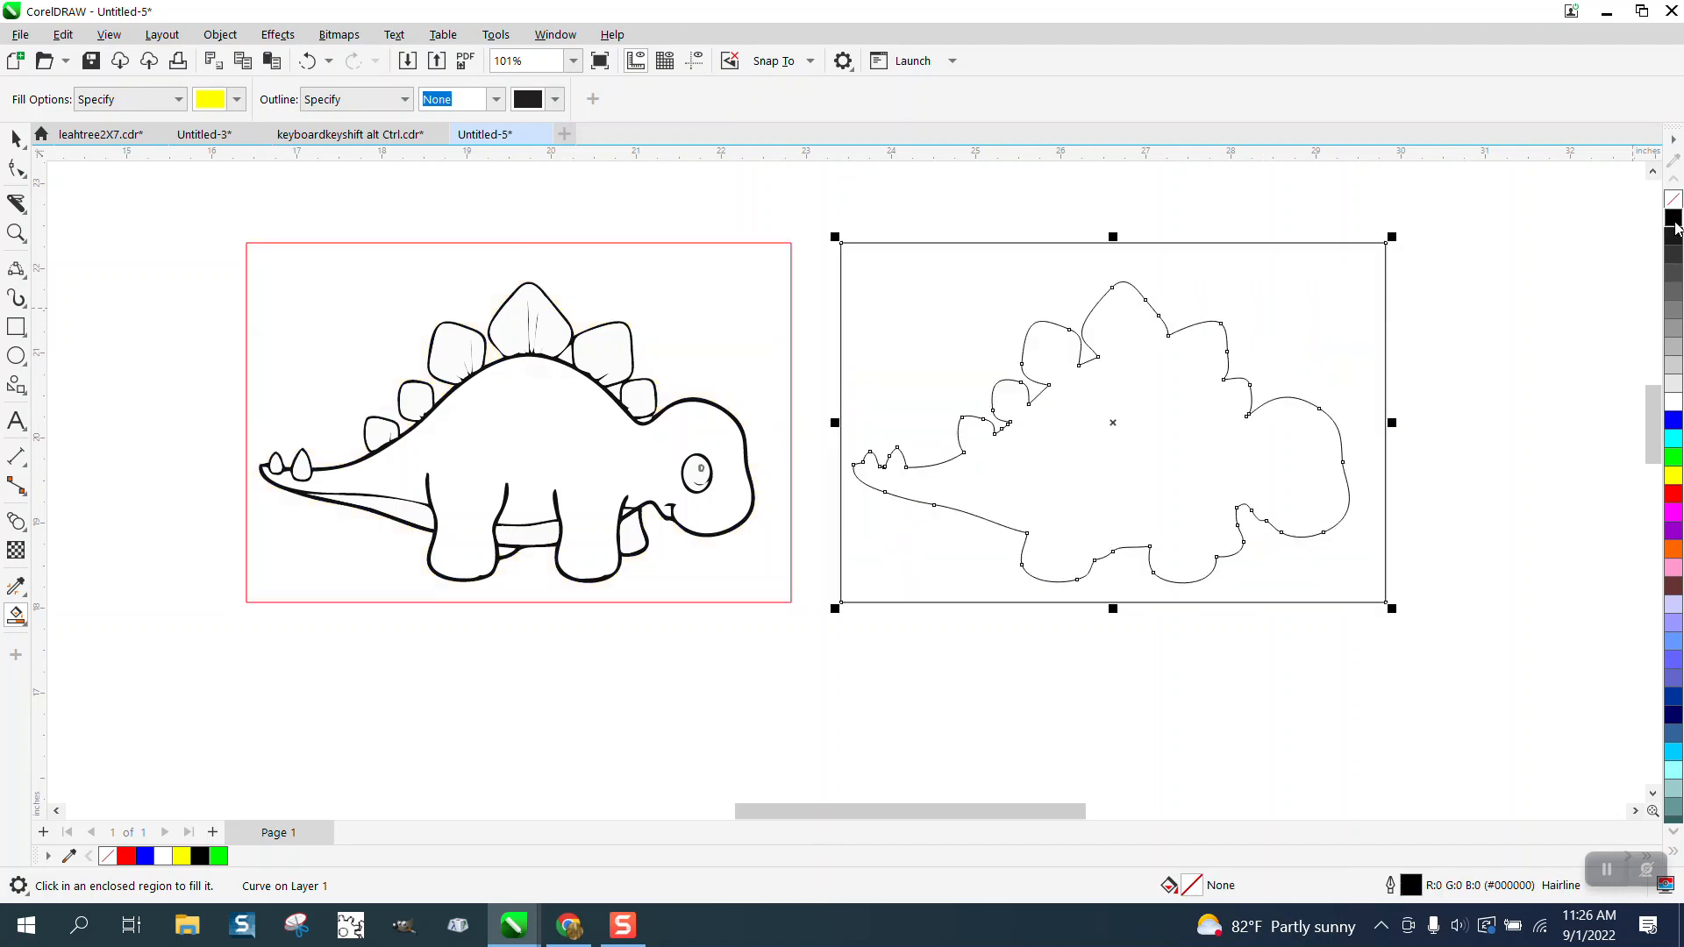
Step: Break the outlined background curve apart and delete its outer rectangle, keeping only the dinosaur silhouette
left_click(220, 35)
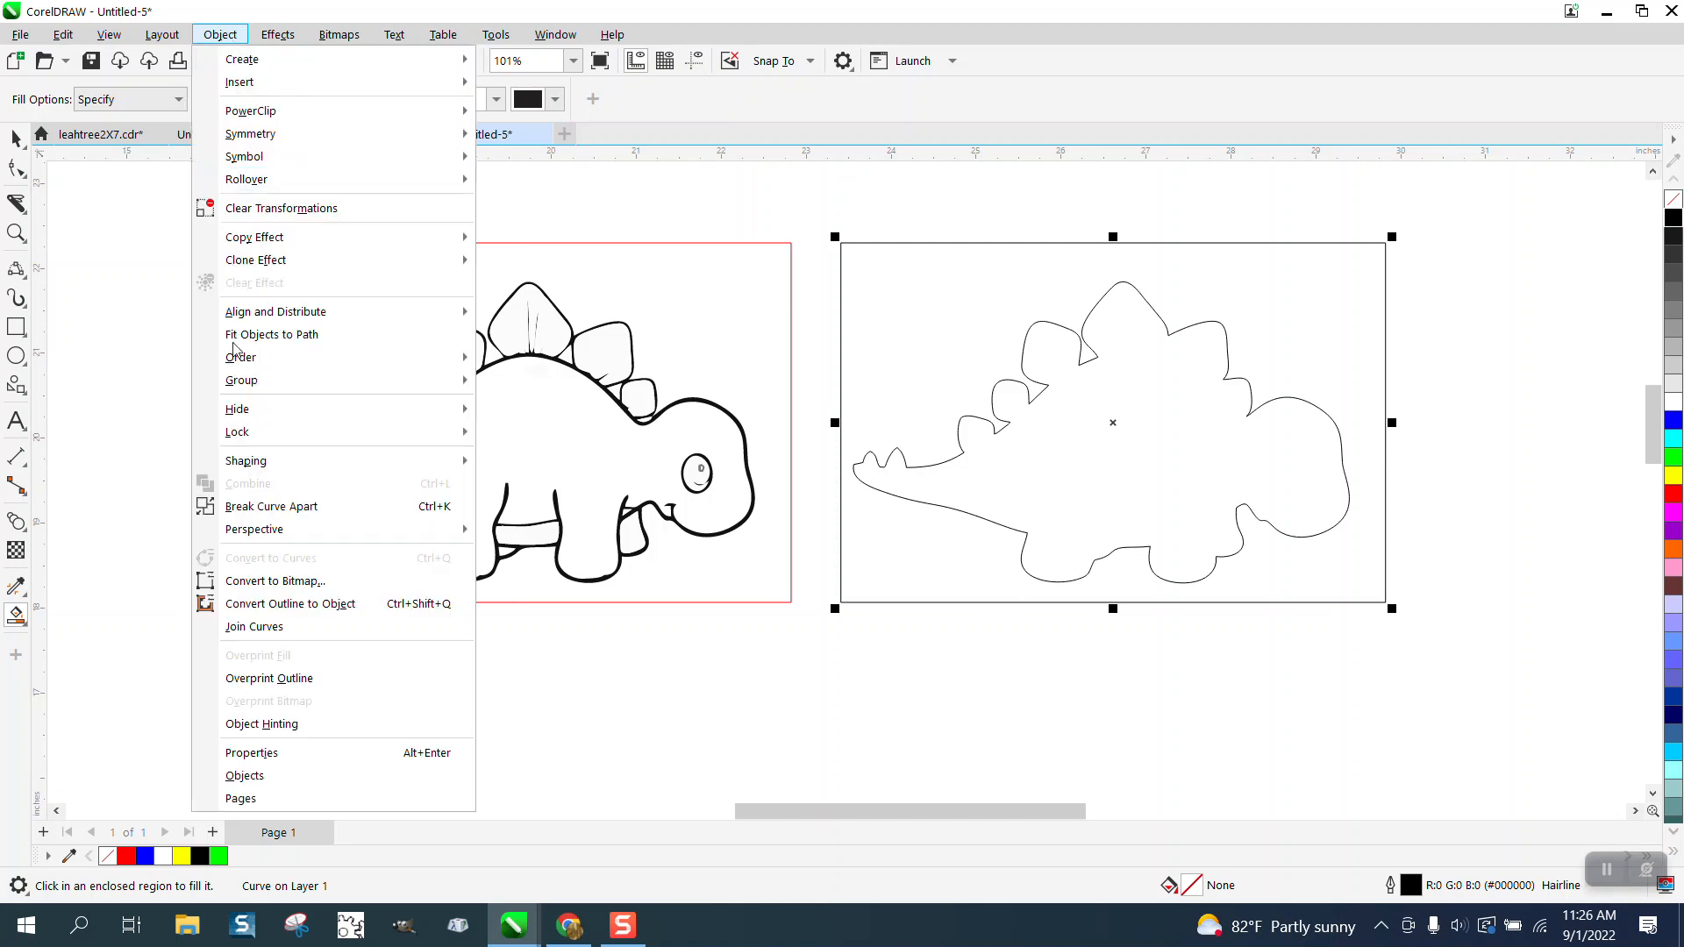
left_click(273, 523)
key("space")
left_click(651, 692)
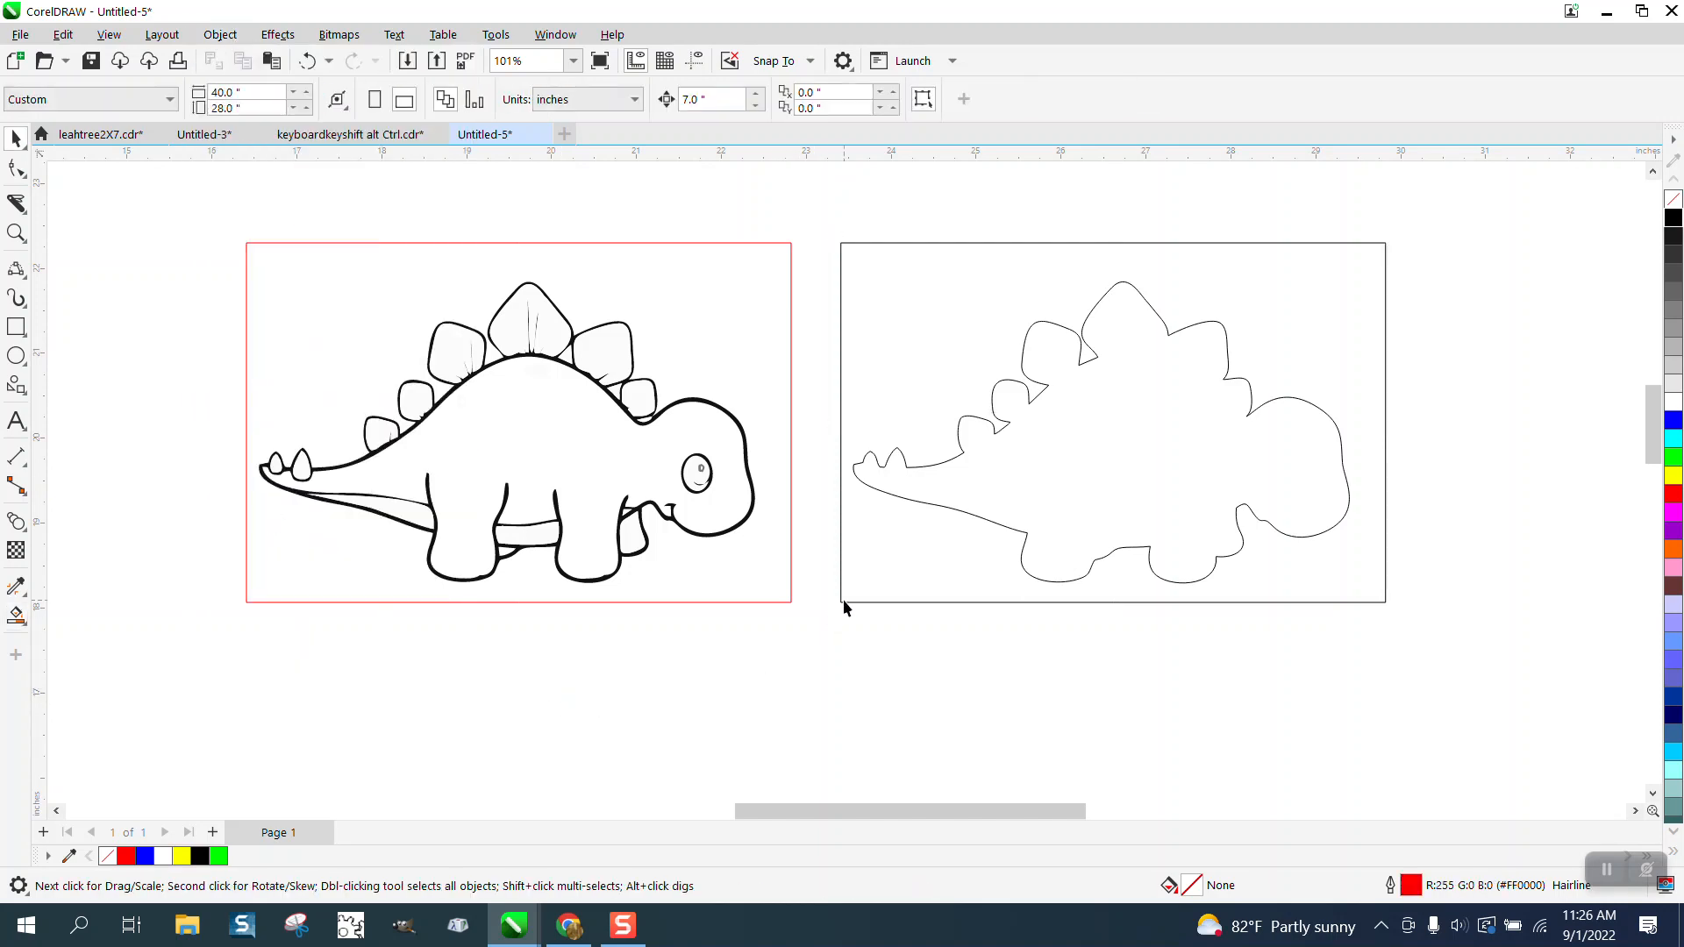
left_click(844, 598)
key("Delete")
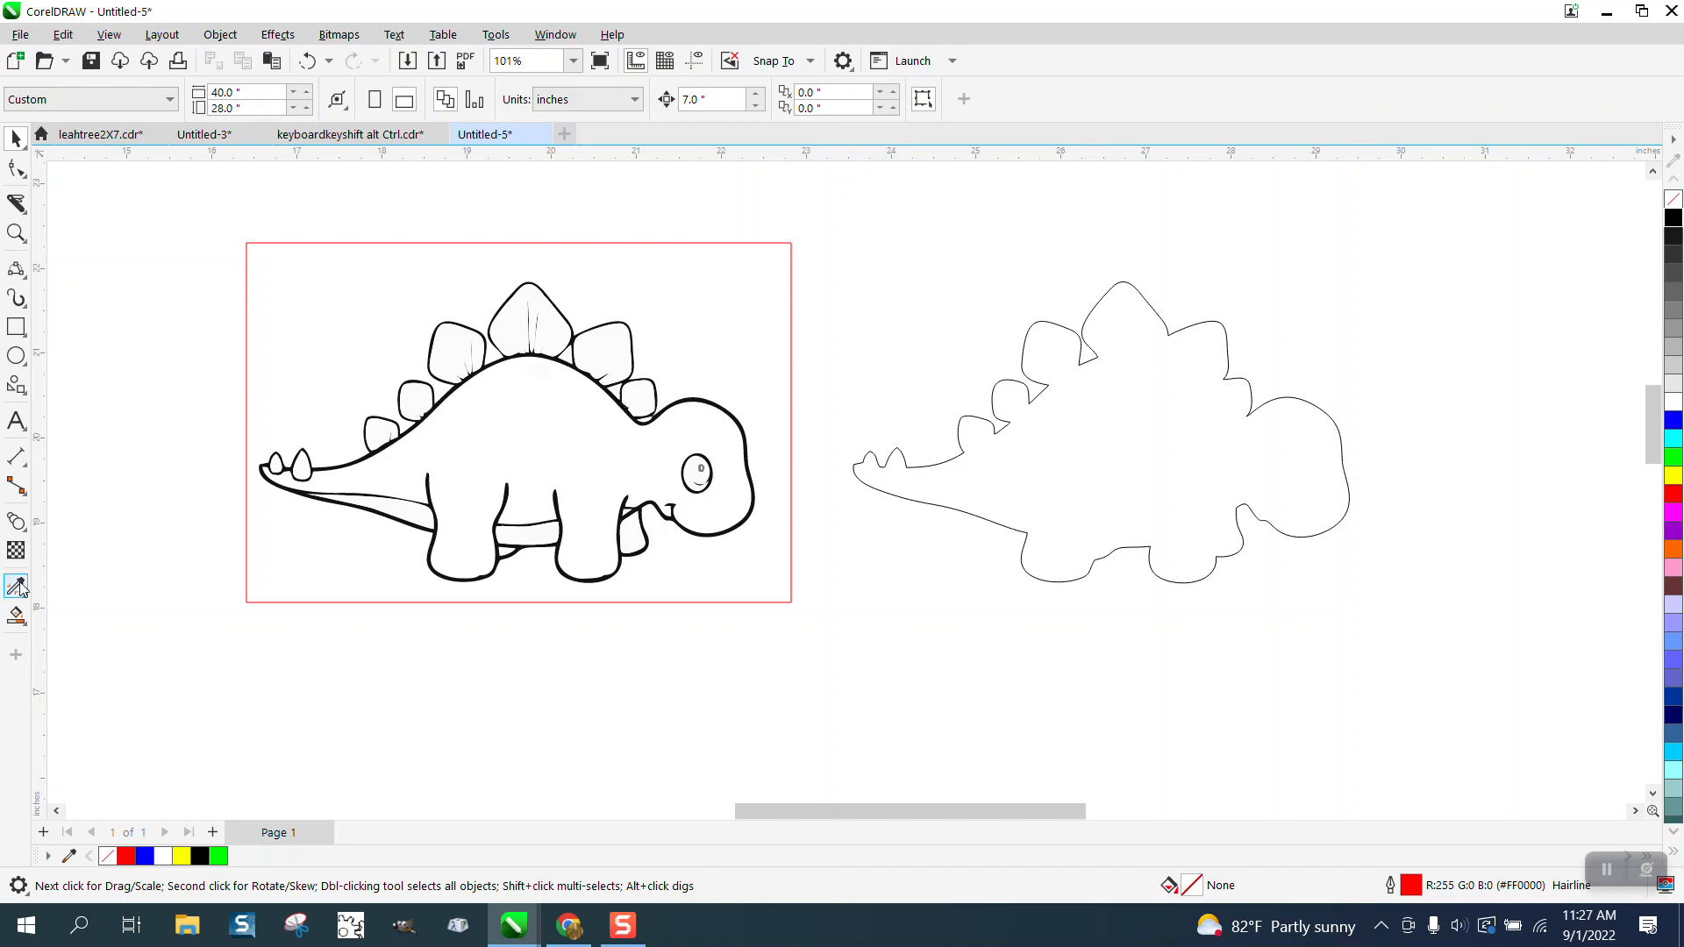
Step: Smart-fill the small gap between the tallest back plate and the next plate toward the head, and place it on the silhouette copy
left_click(15, 616)
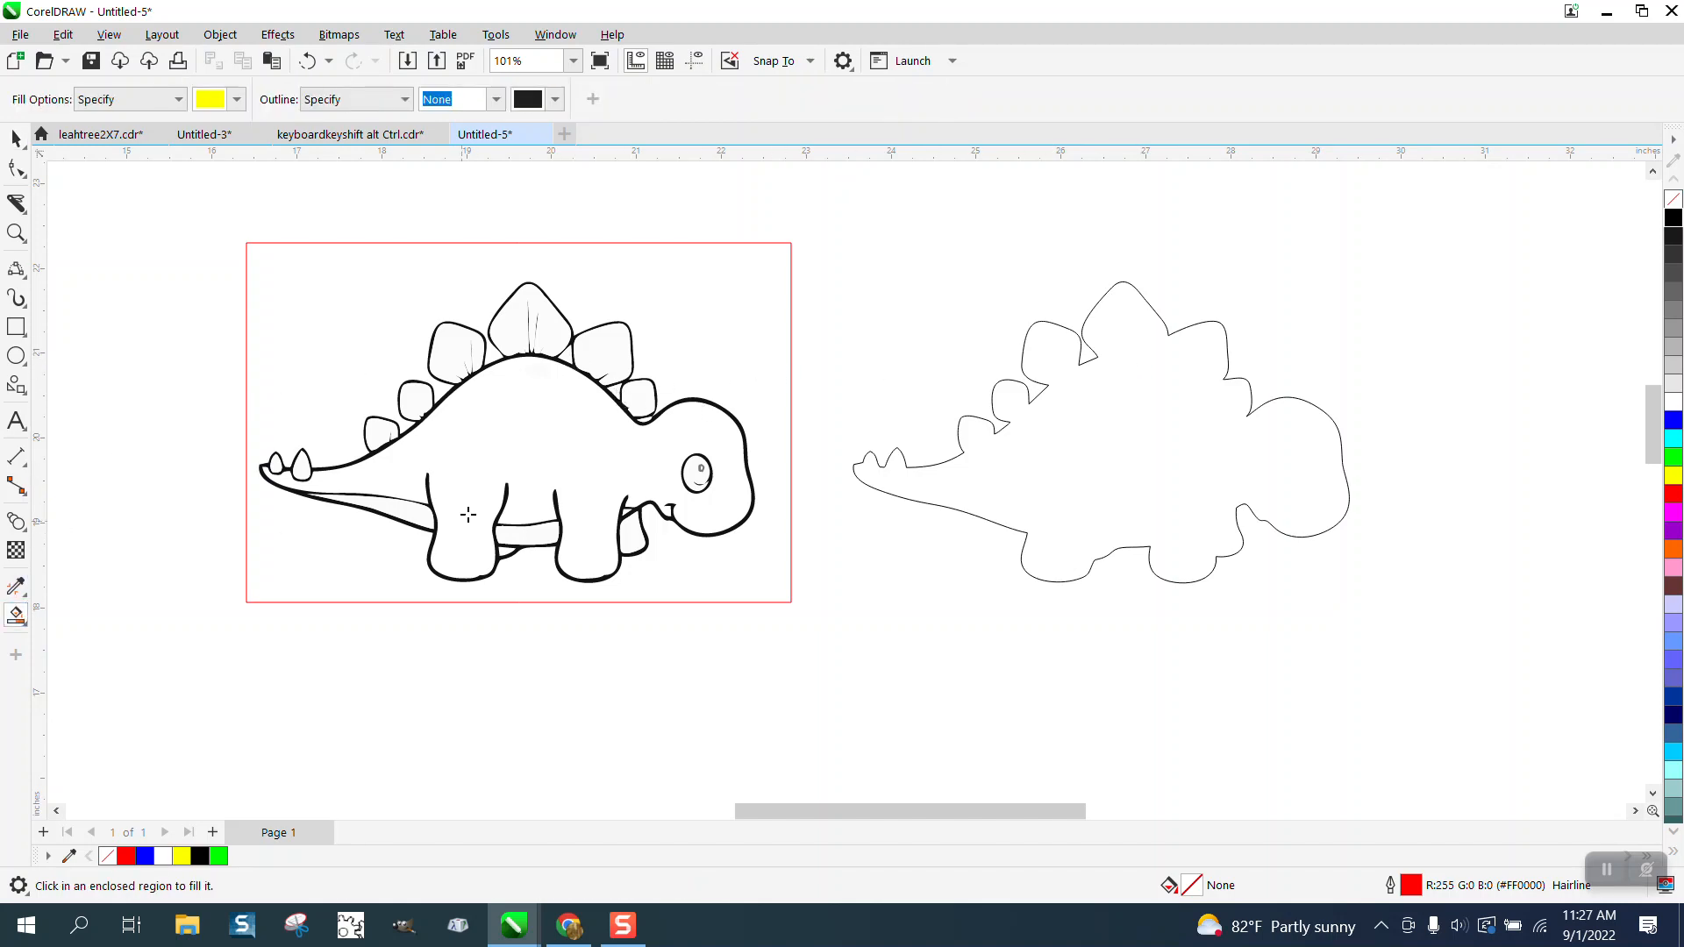
left_click(569, 355)
left_click(1160, 355)
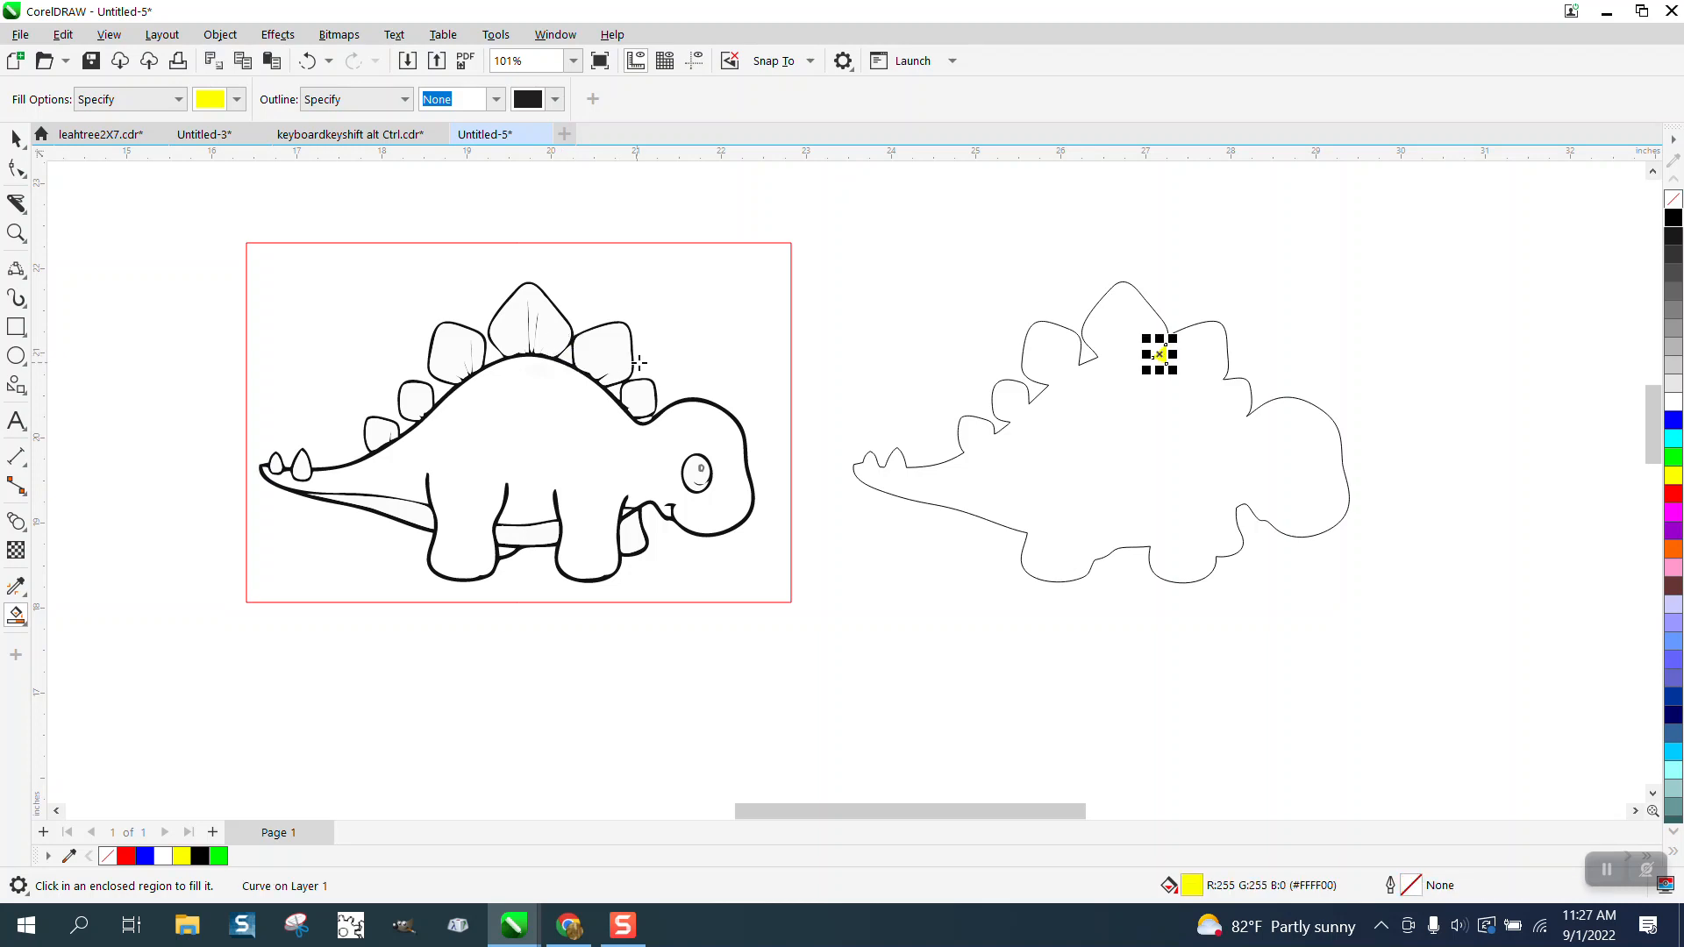
Step: Smart-fill the gaps on both sides of the small back plate nearest the head, and place each fill on the silhouette copy
left_click(622, 391)
left_click(1208, 390)
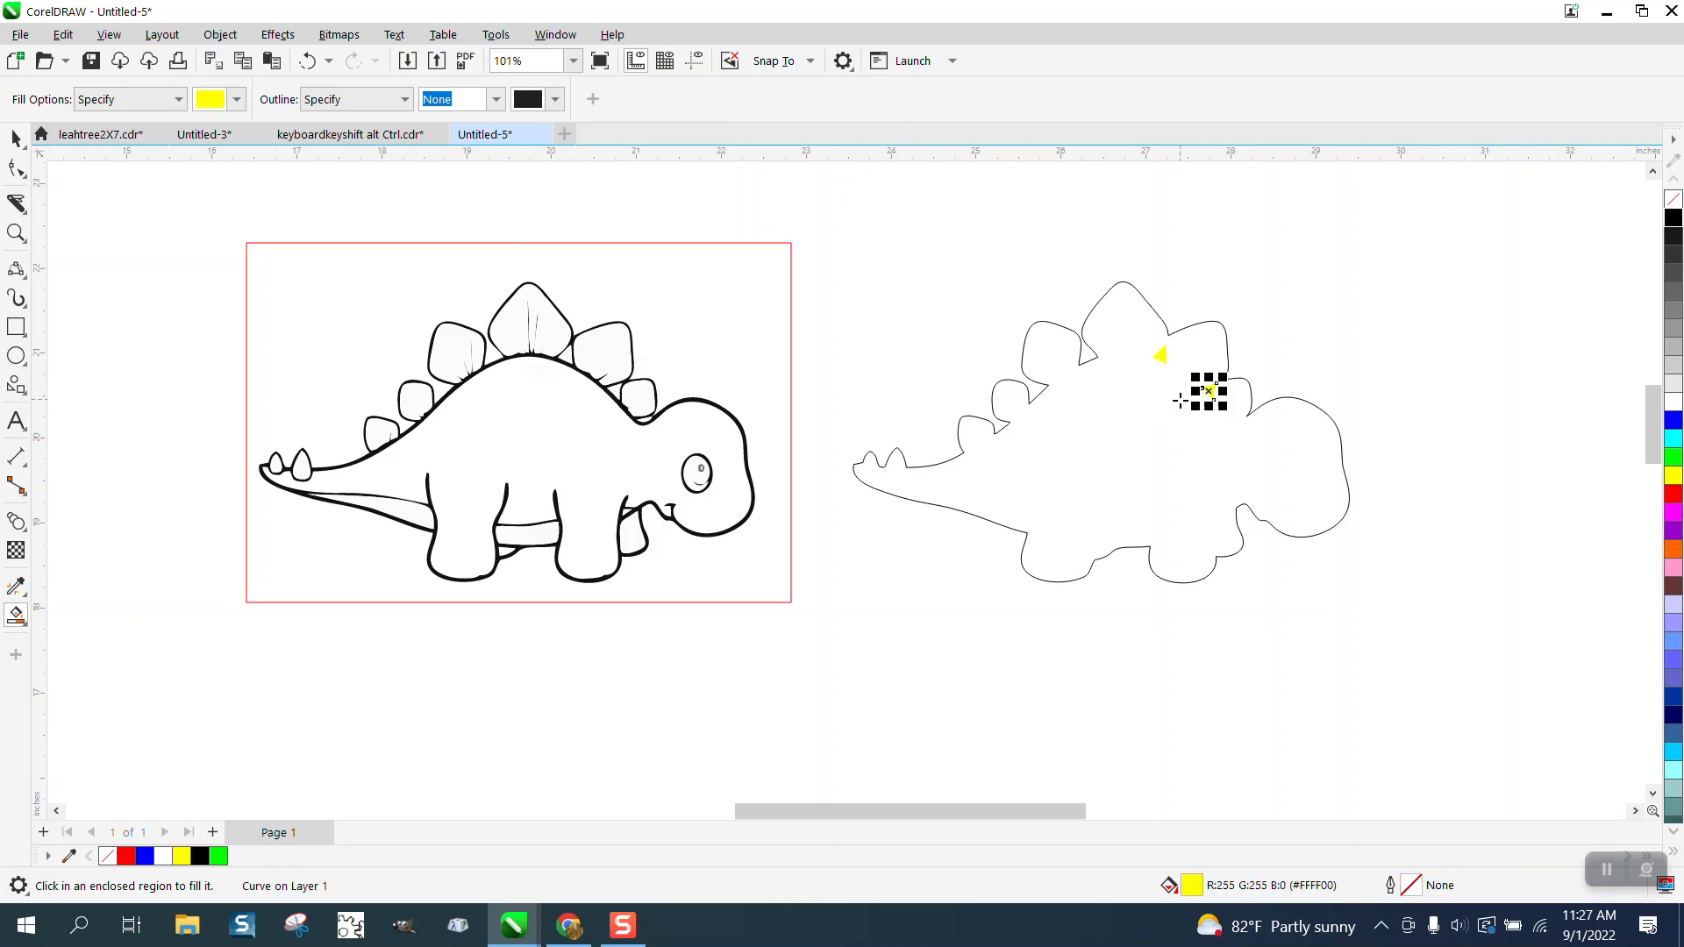
left_click(645, 421)
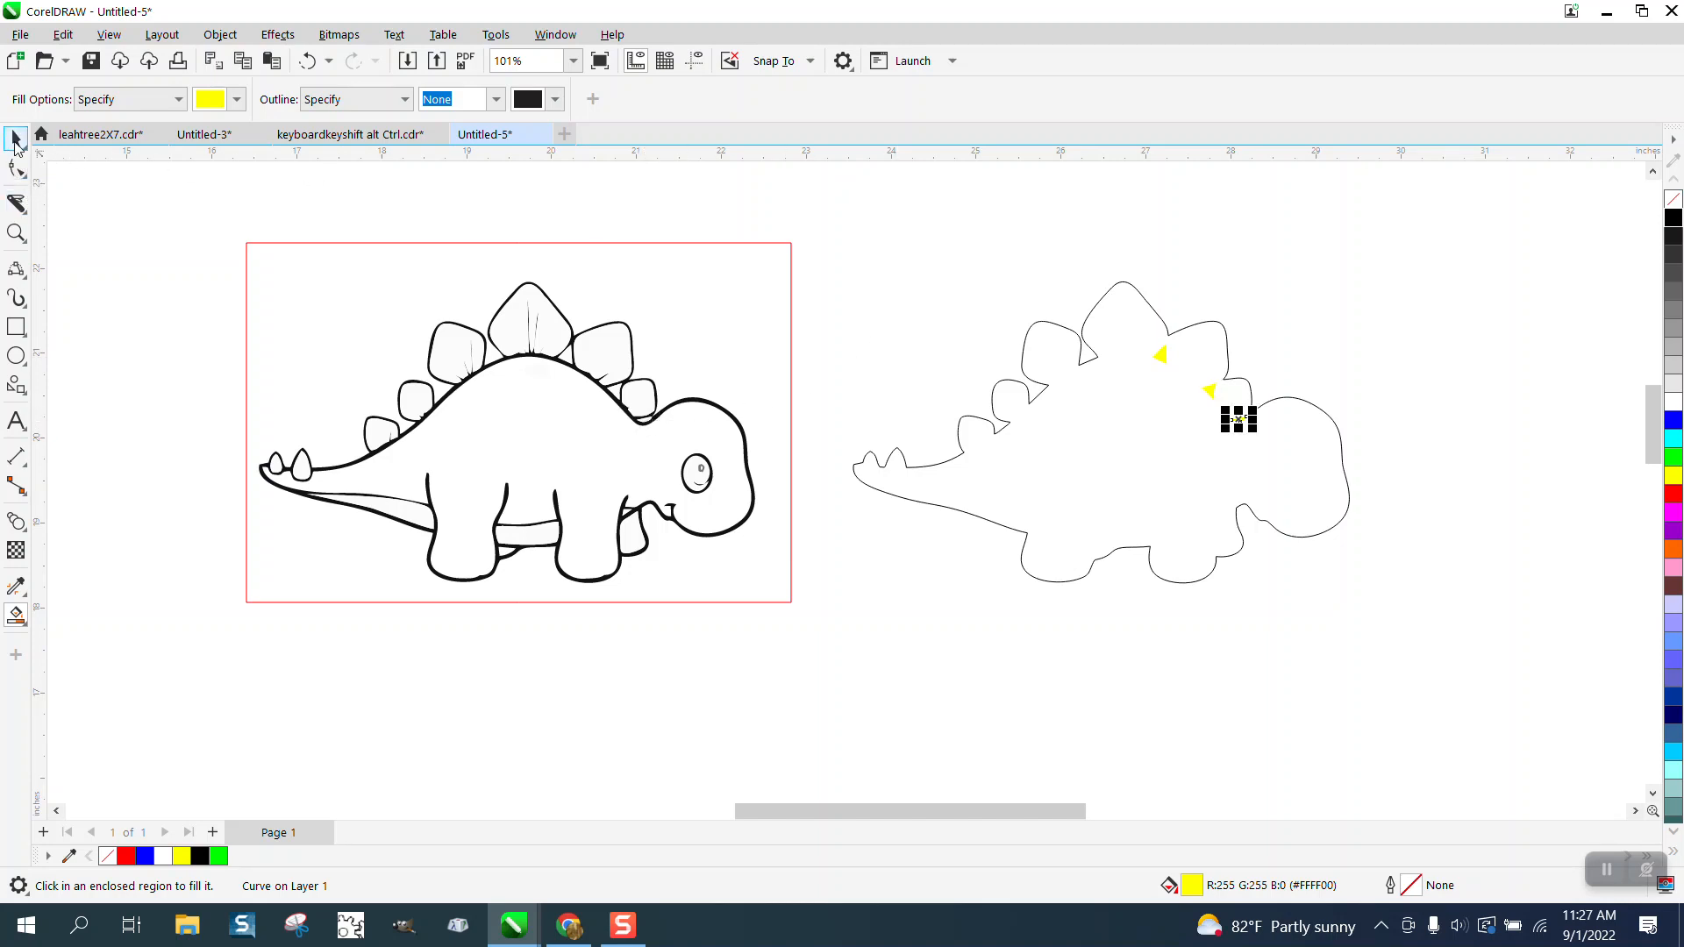
Step: Select the three yellow gap shapes on the copy, remove their fill and give them a black outline
left_click(16, 140)
left_click_drag(1296, 460, 1297, 460)
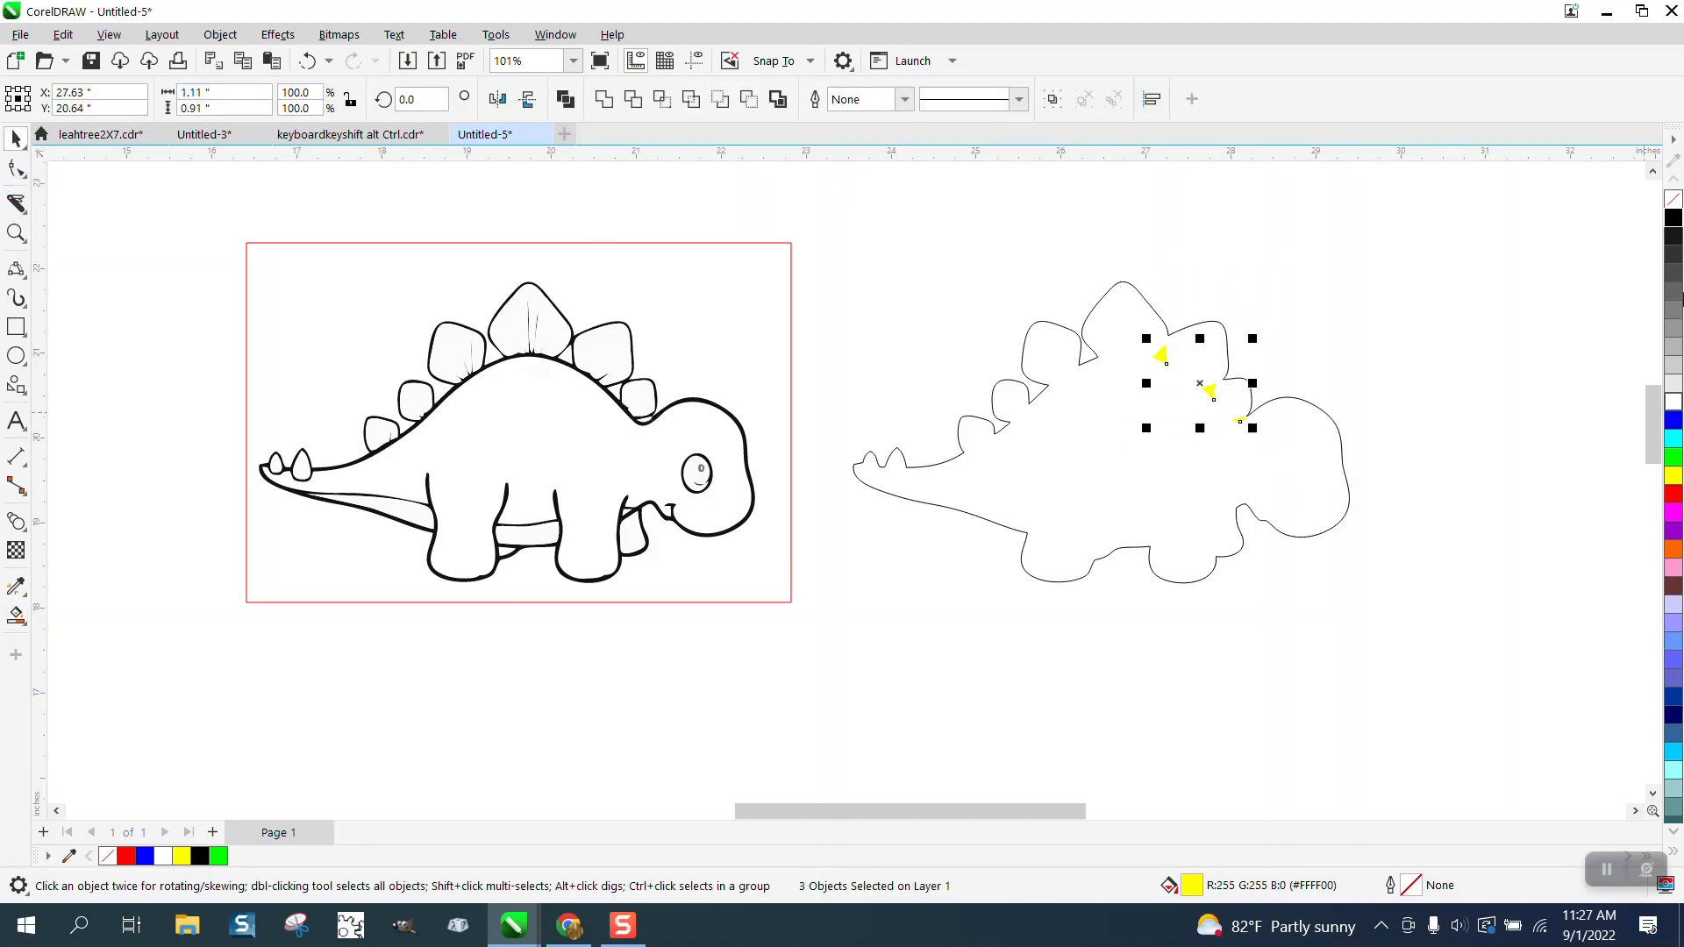
left_click(1674, 200)
right_click(1673, 219)
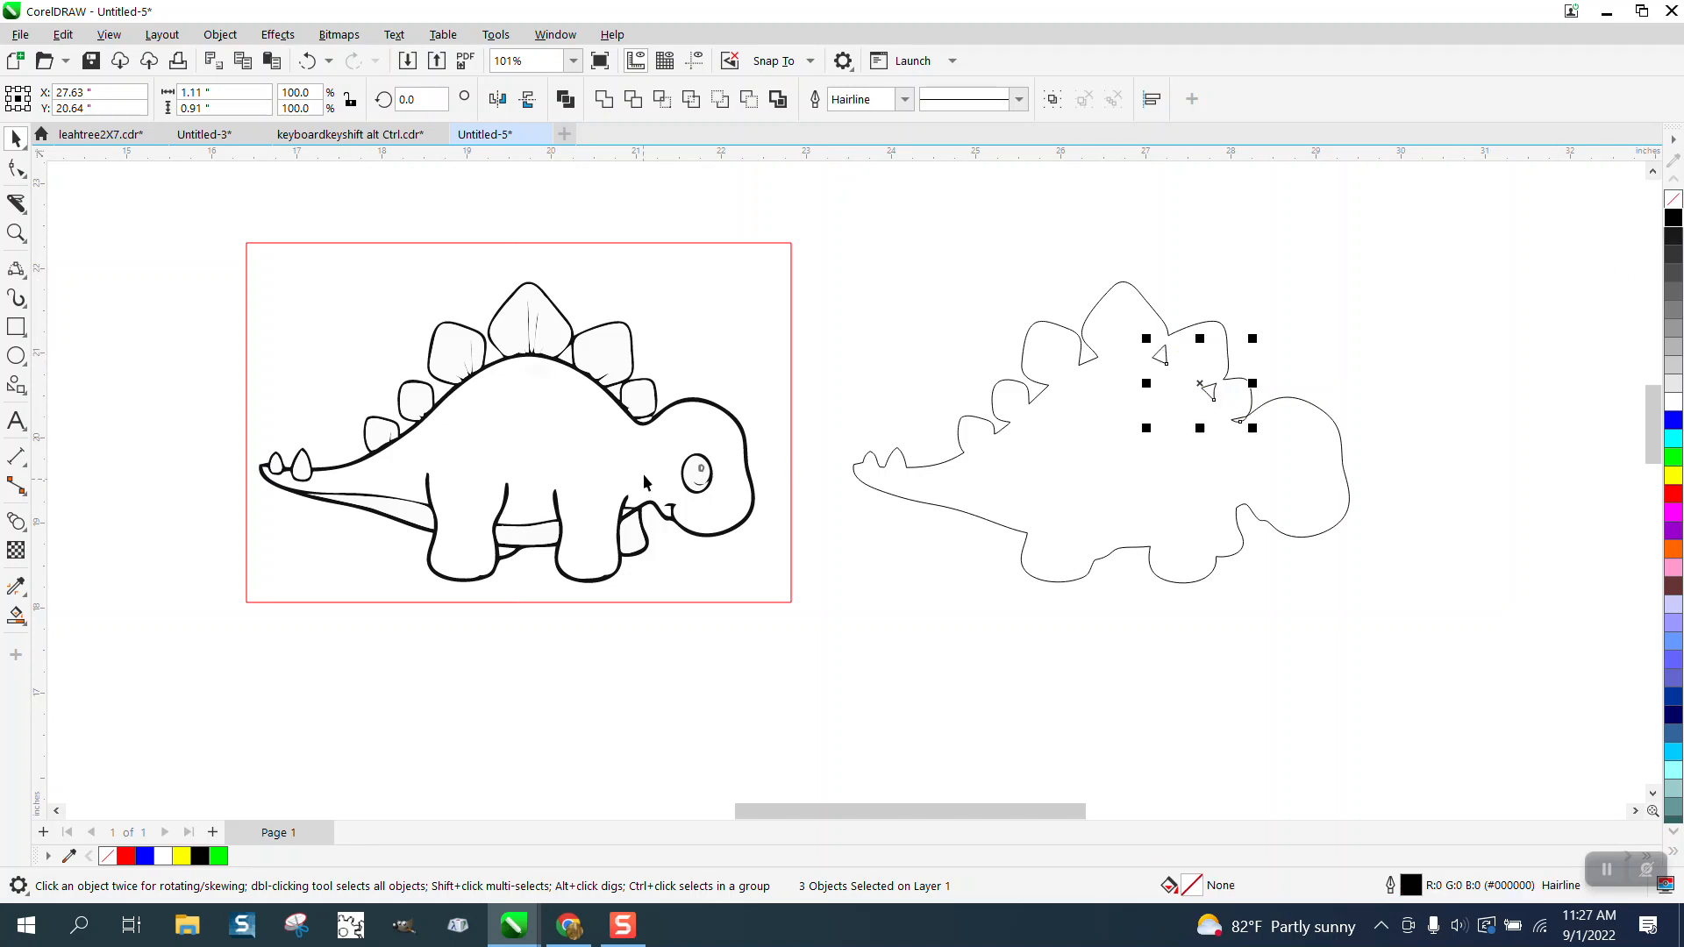
Step: Smart-fill the original dinosaur's body, move the fill onto the silhouette copy, and change it to no fill with a black outline
left_click(16, 616)
left_click(506, 414)
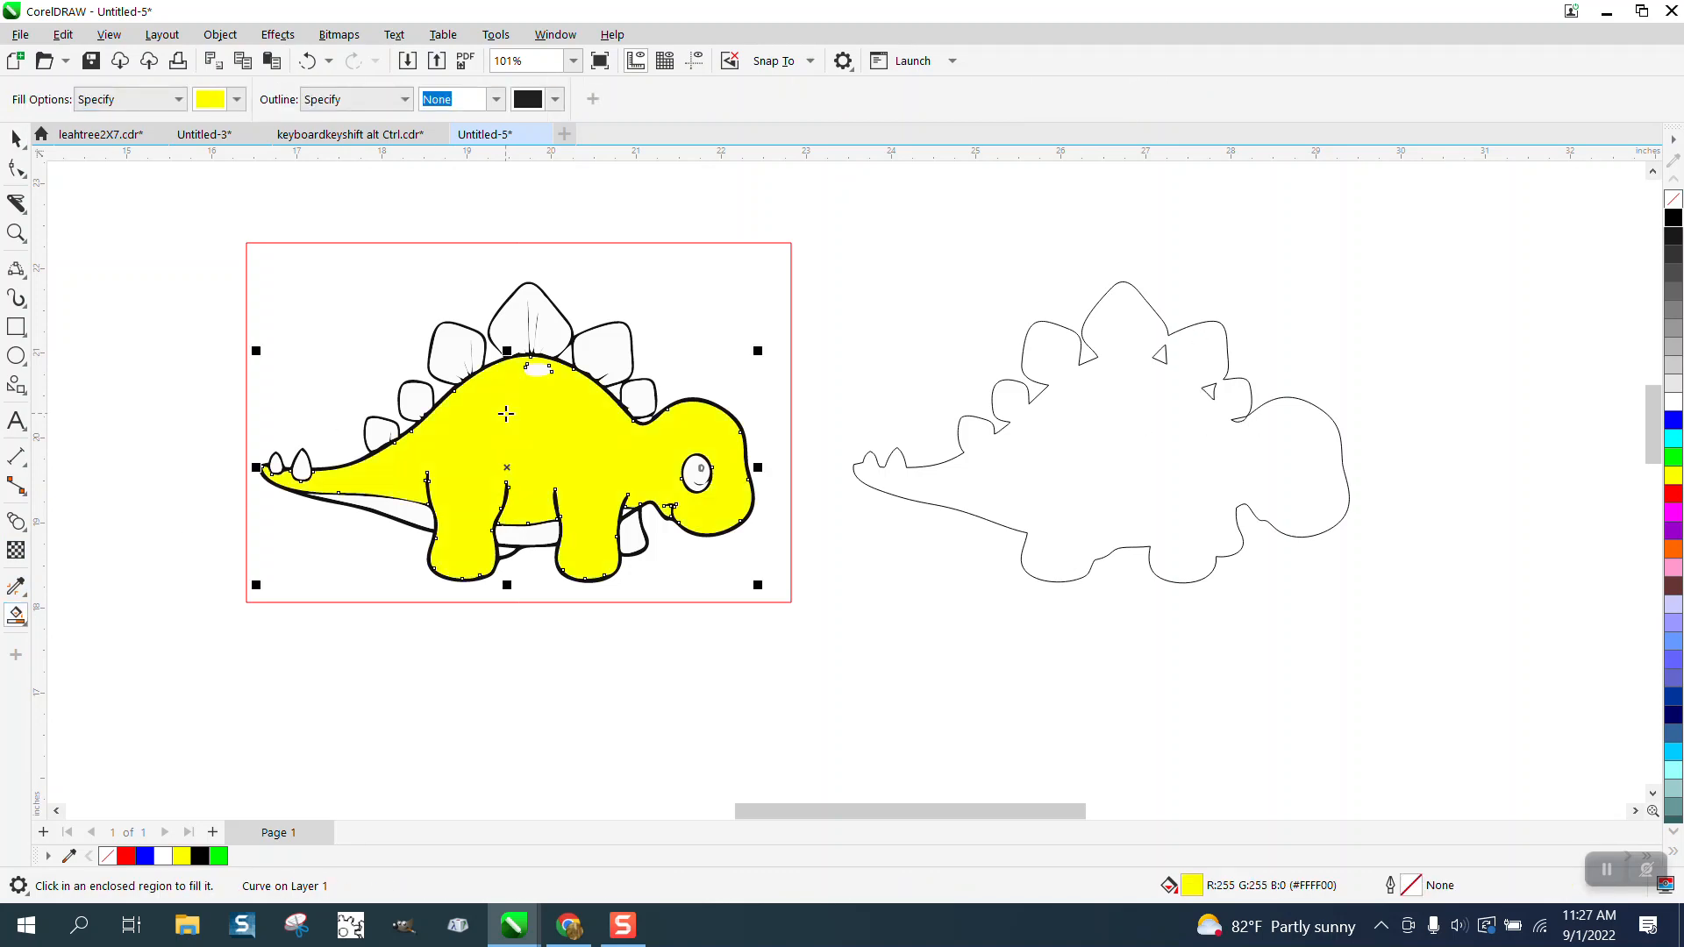
key("Right")
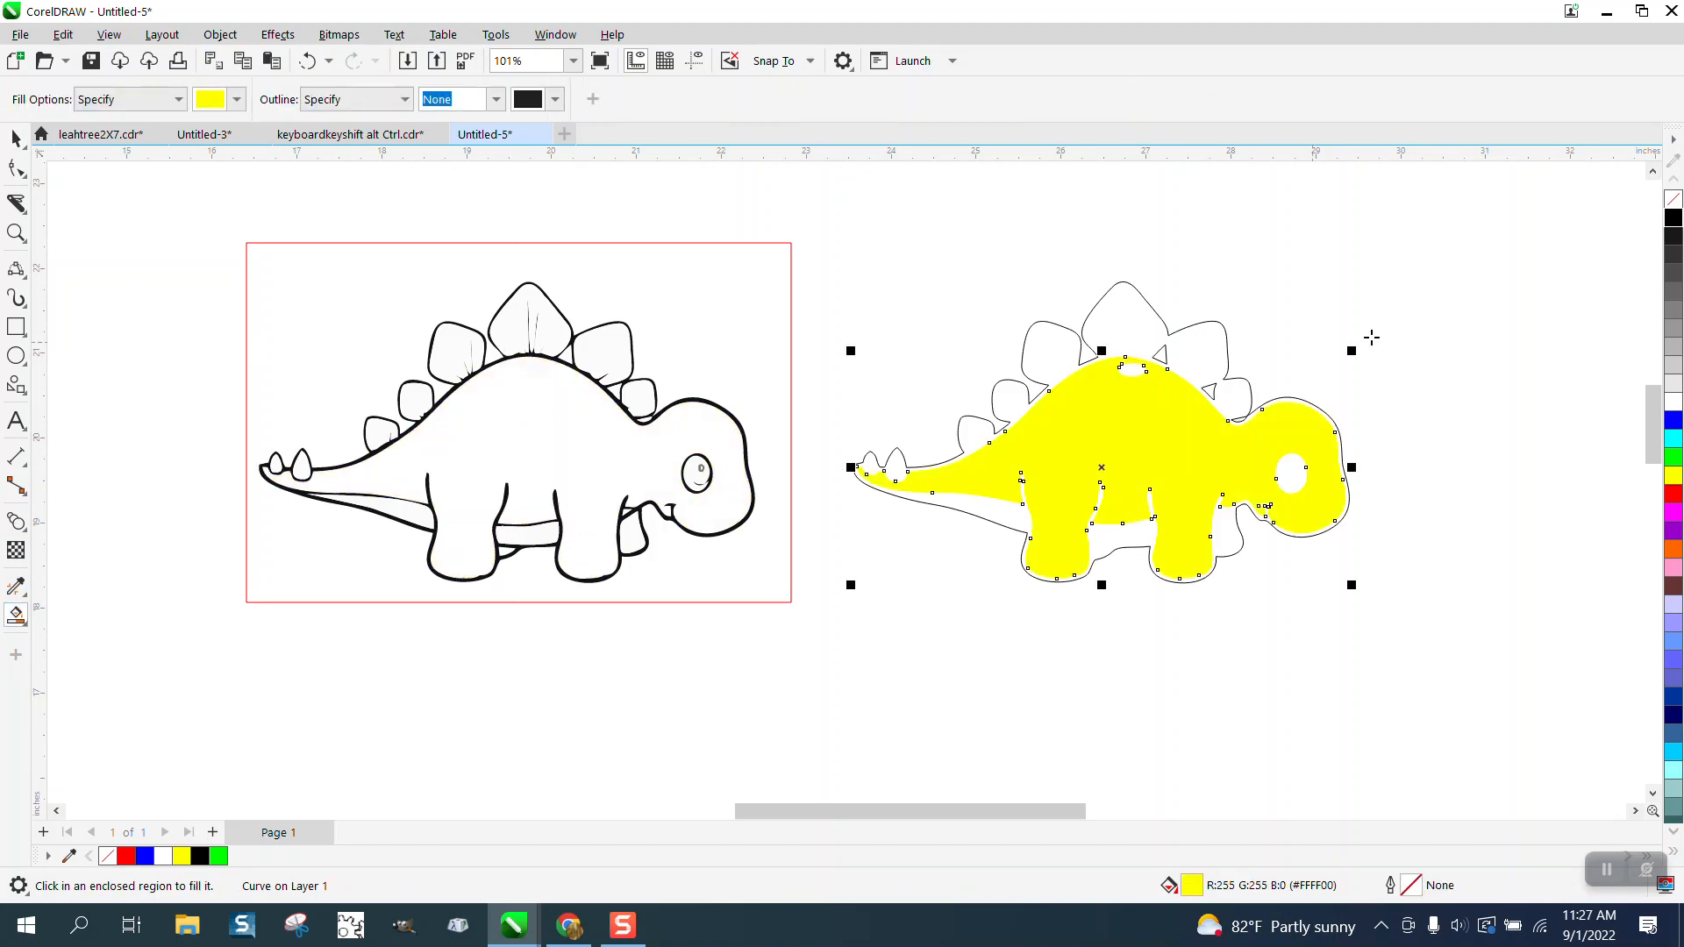
left_click(1673, 199)
right_click(1673, 217)
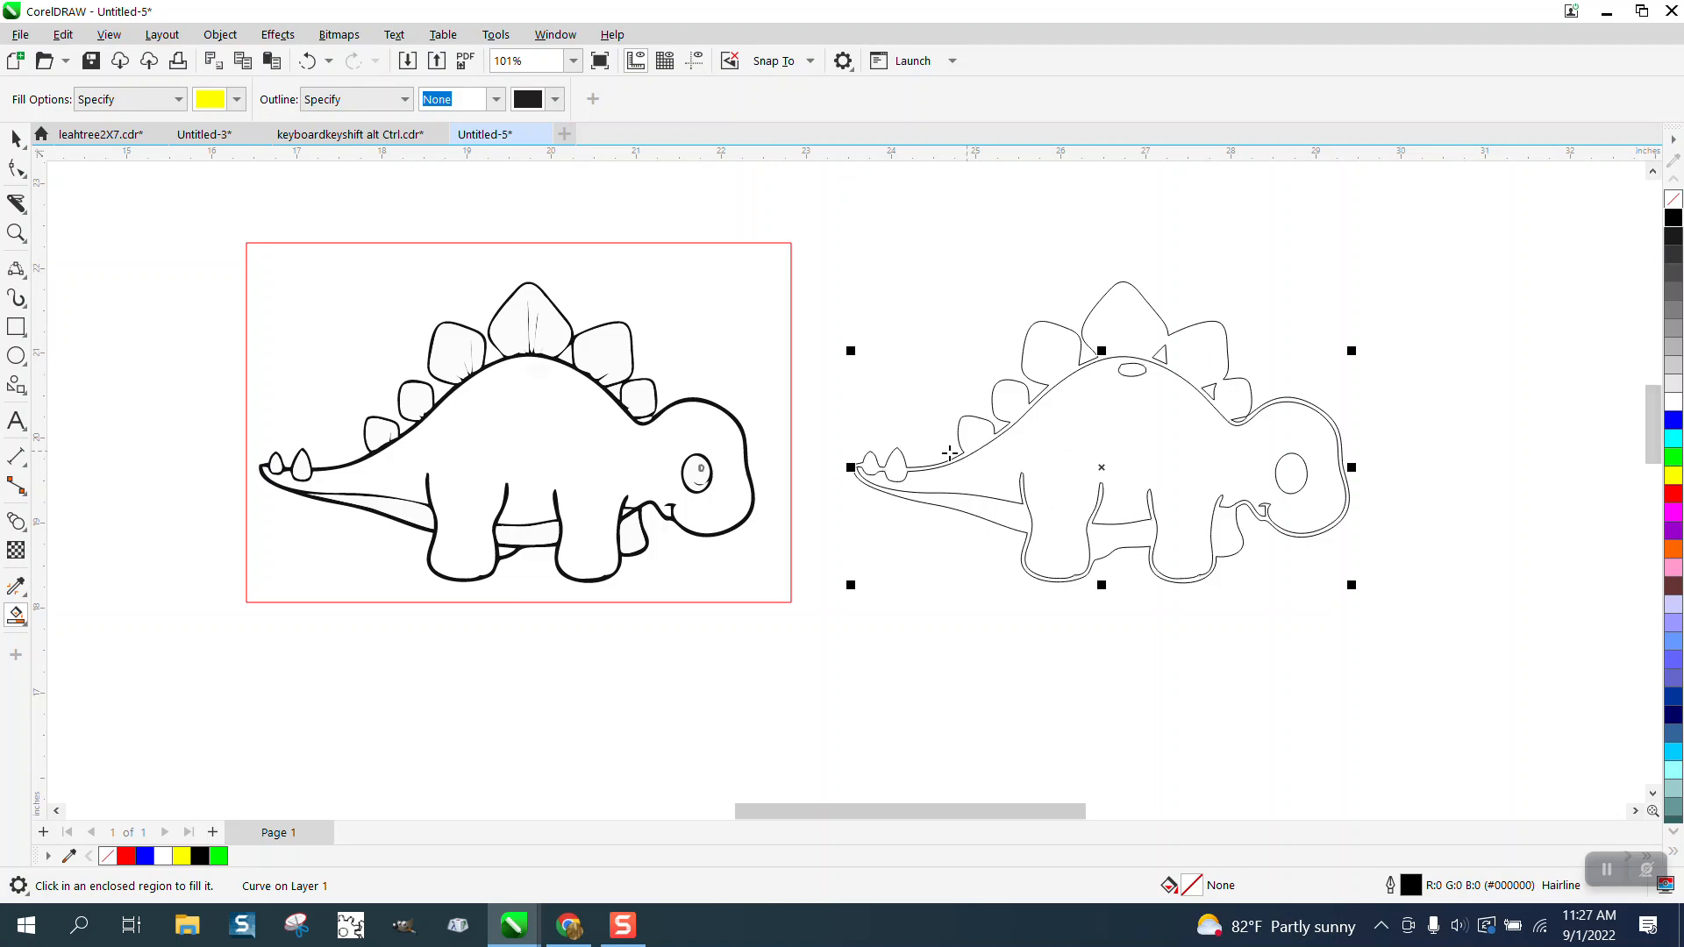
Step: Set the Smart Fill colour to black and fill the area between the copy's silhouette and its inner body outline
left_click(16, 232)
left_click_drag(504, 294, 607, 375)
scroll(533, 312, "down", 6)
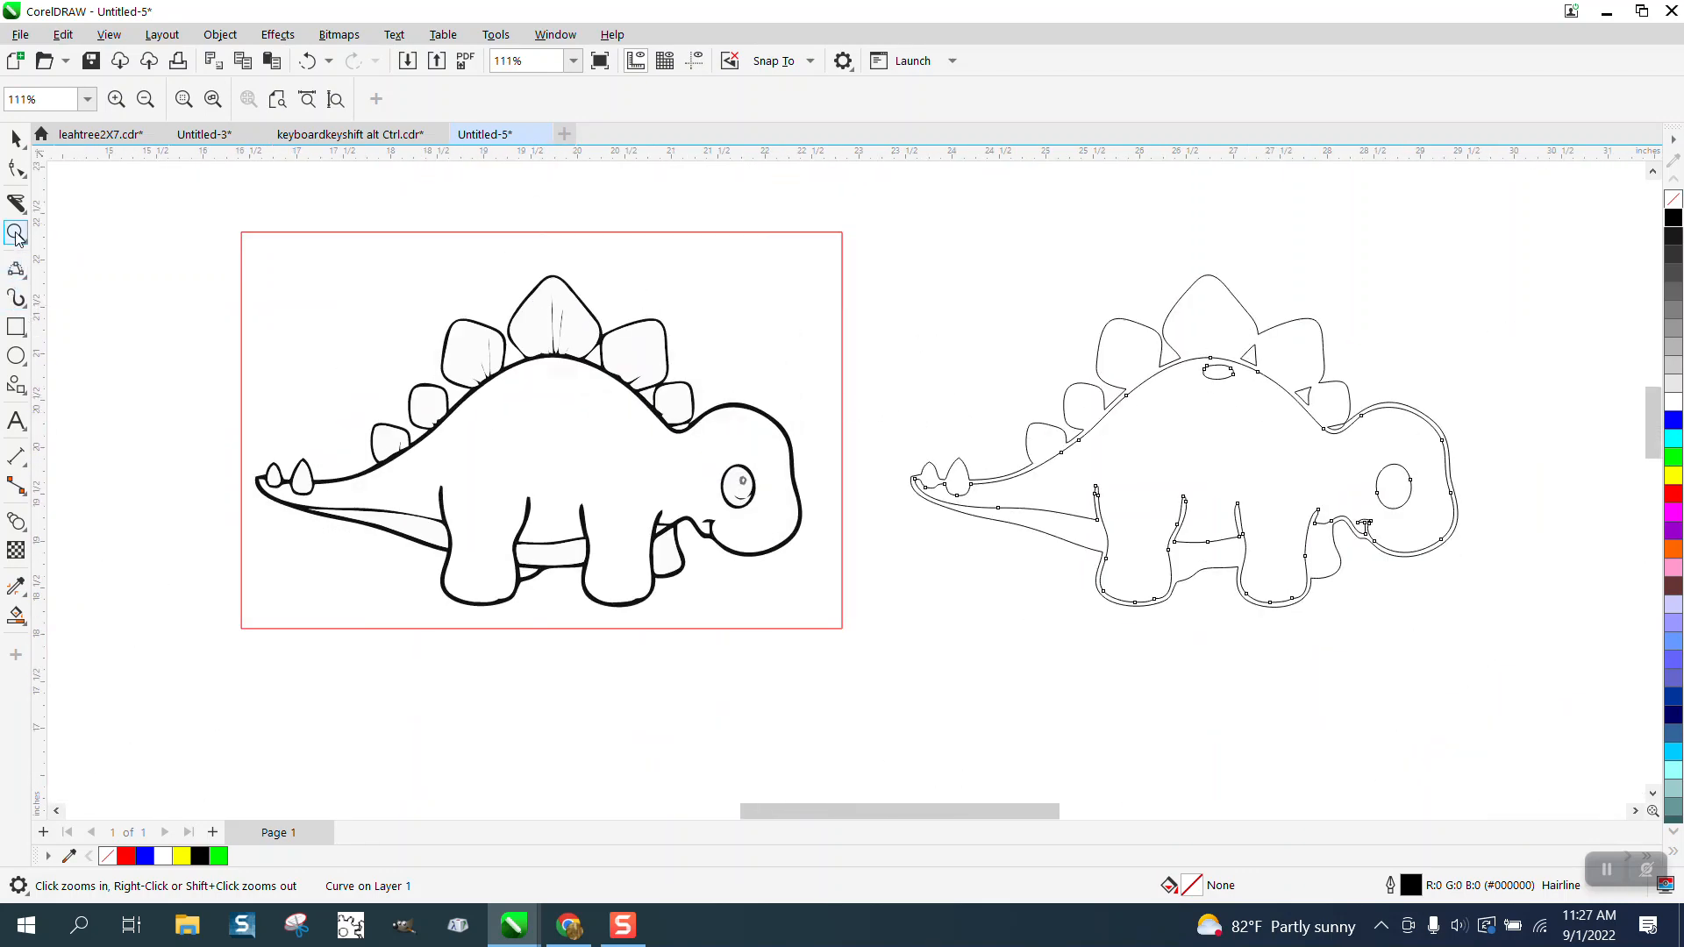
left_click_drag(896, 236, 1483, 660)
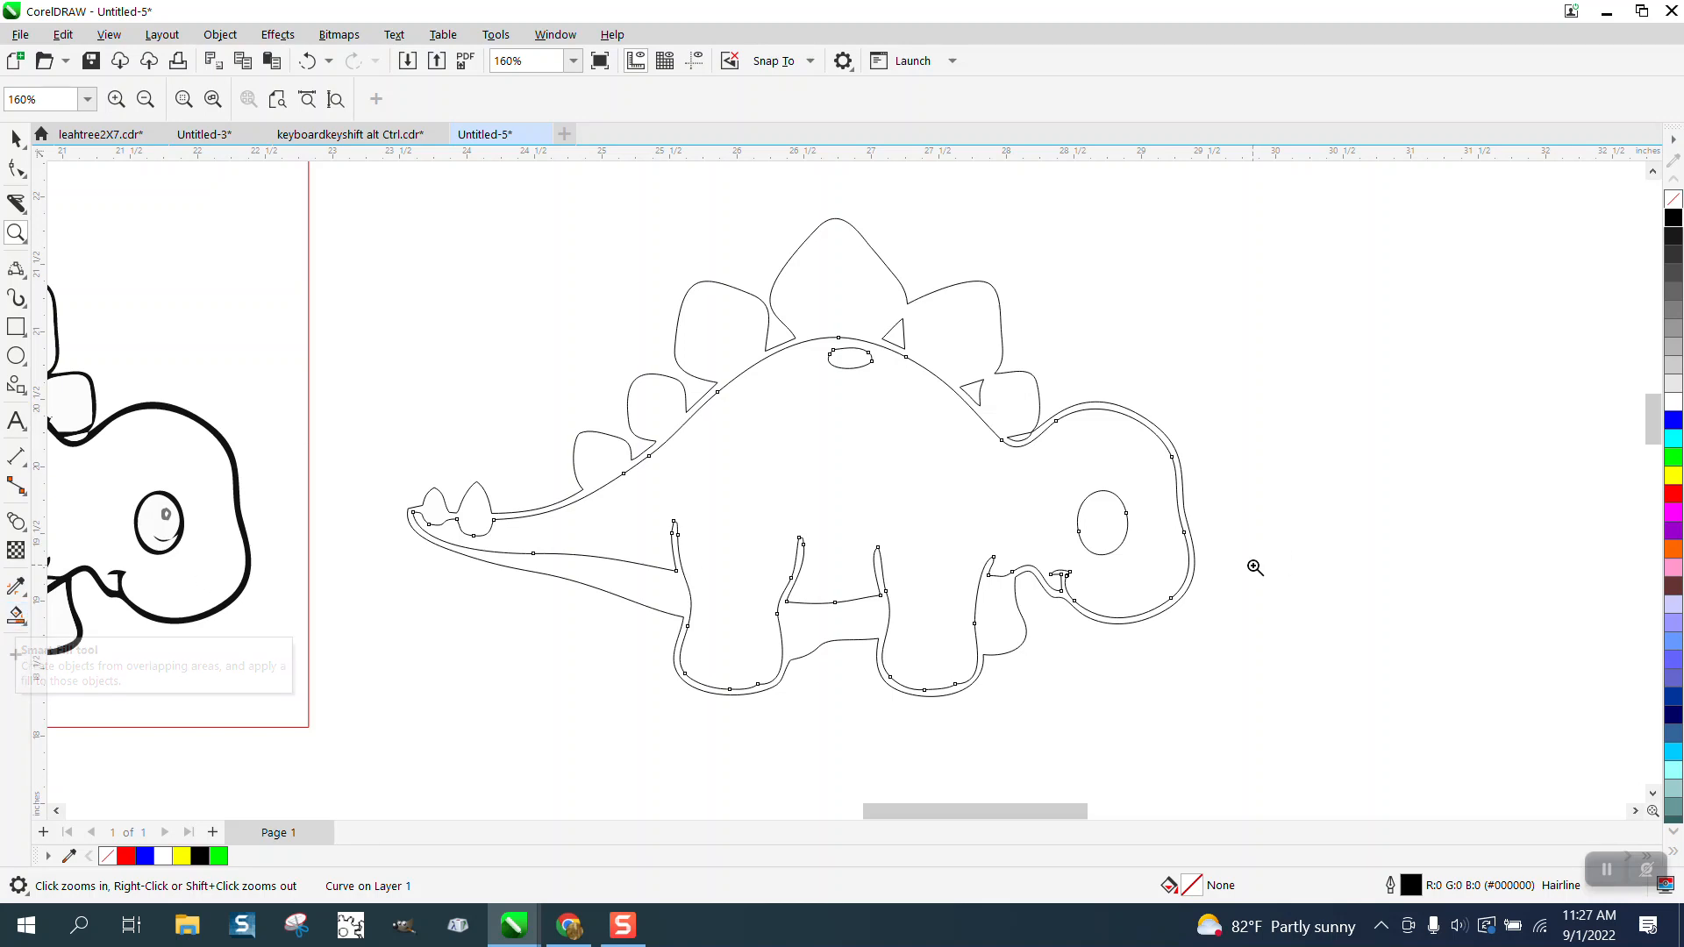
left_click(16, 617)
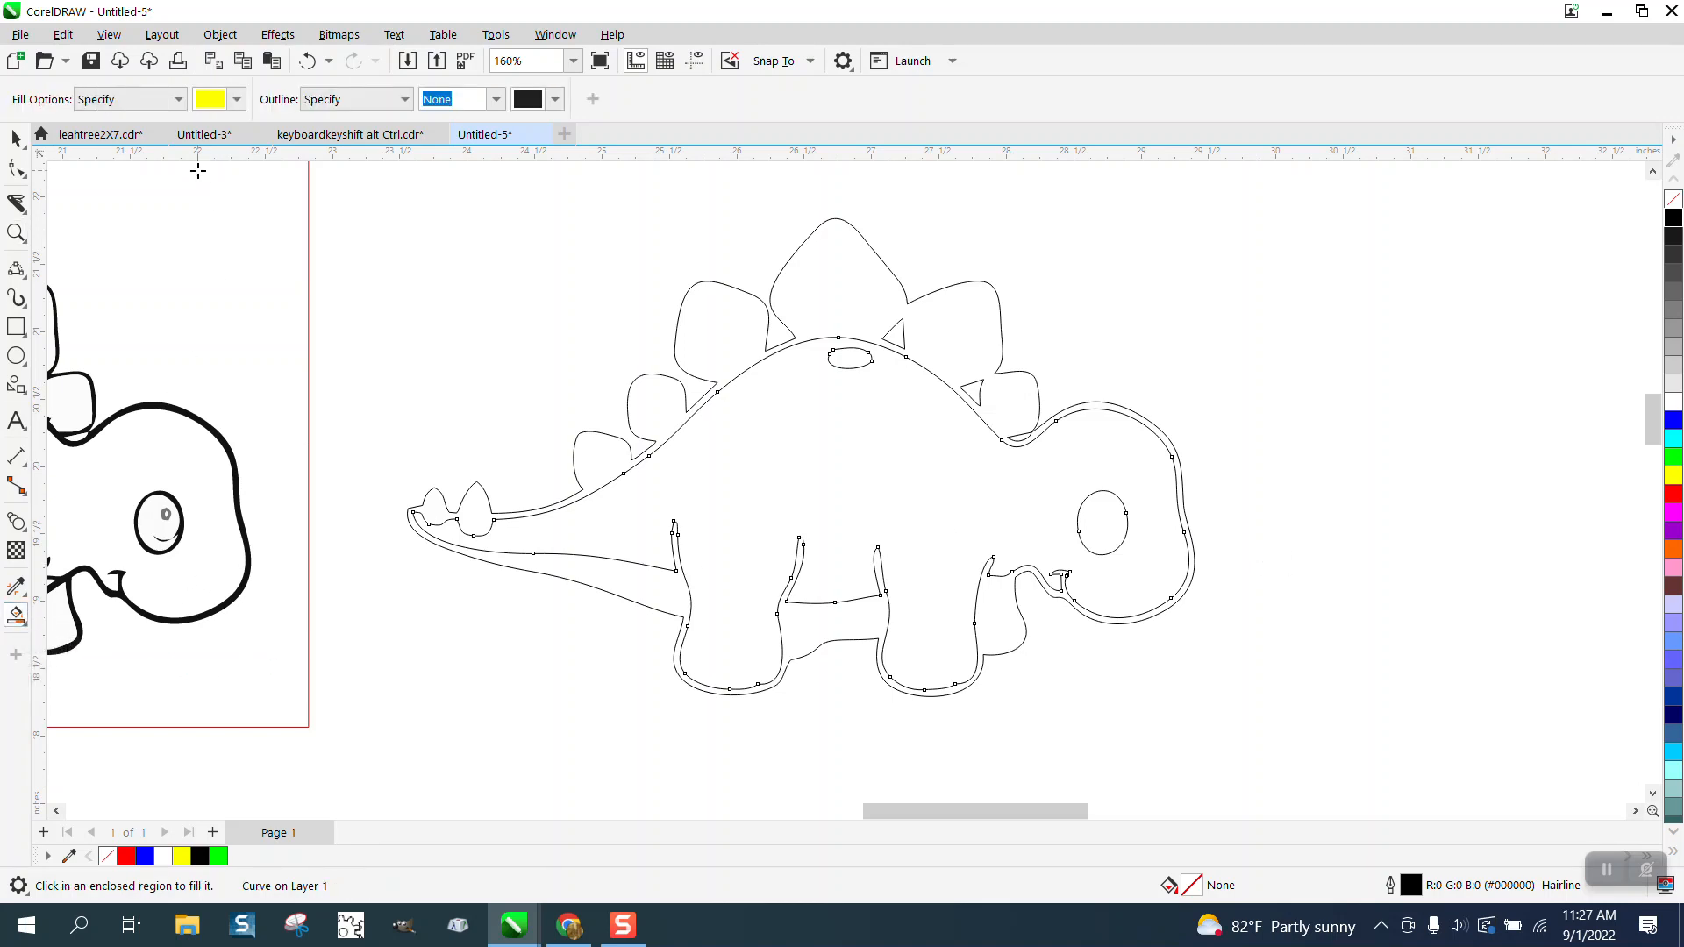
left_click(237, 99)
left_click(222, 203)
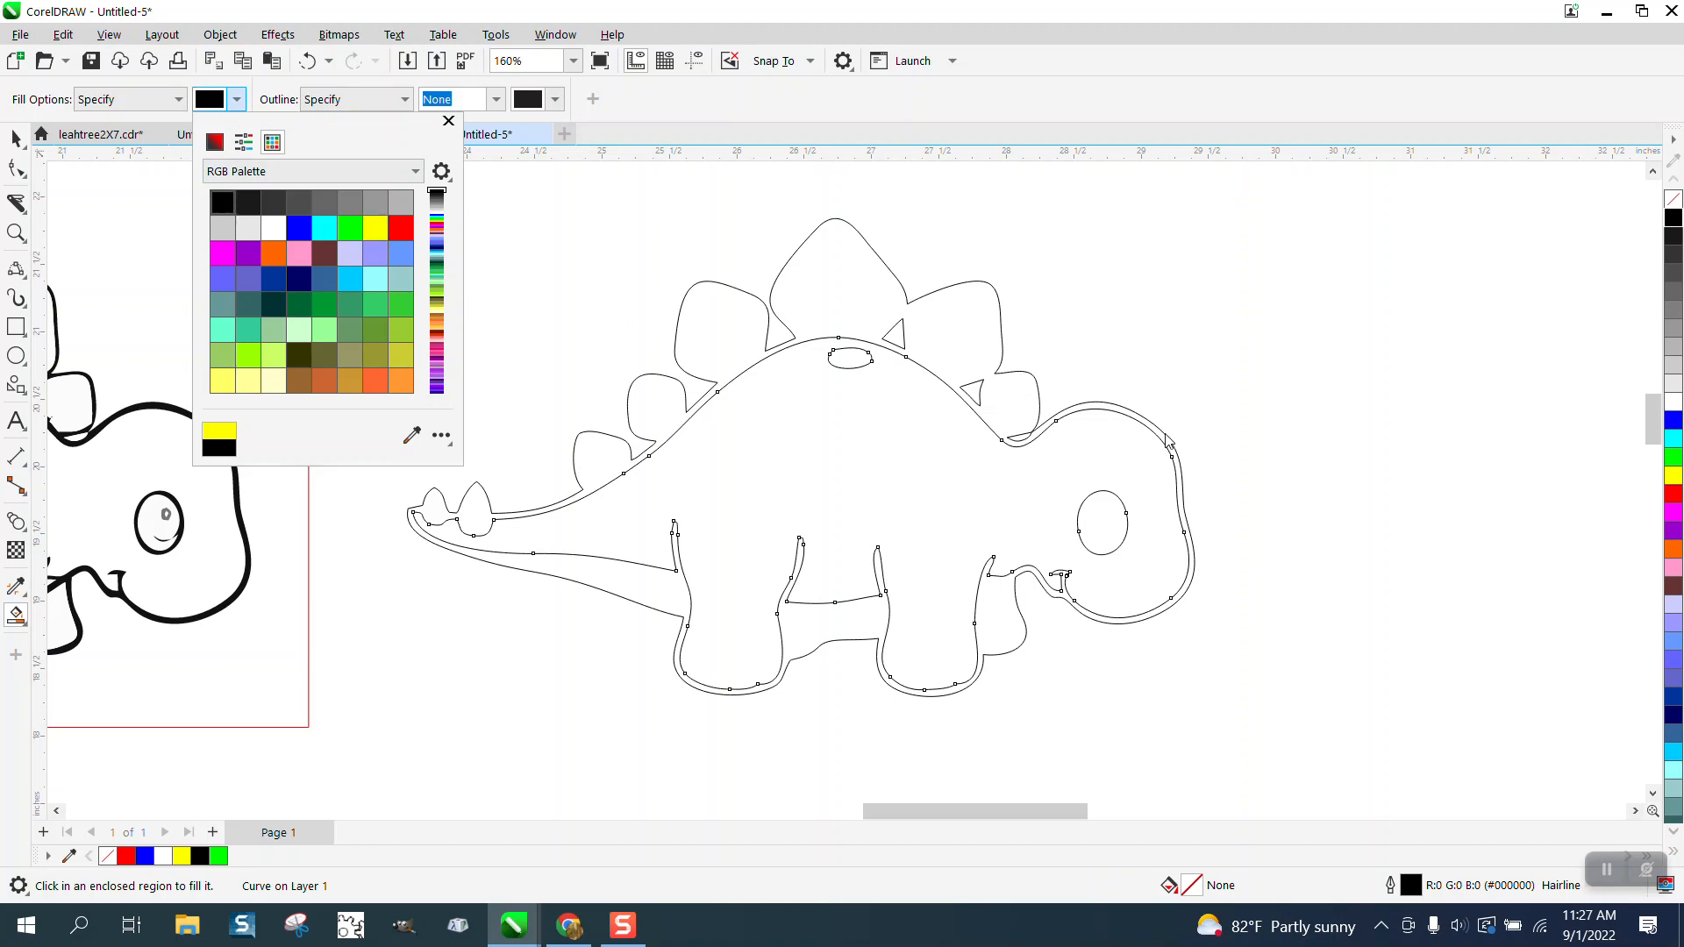
left_click(1159, 435)
left_click(1160, 435)
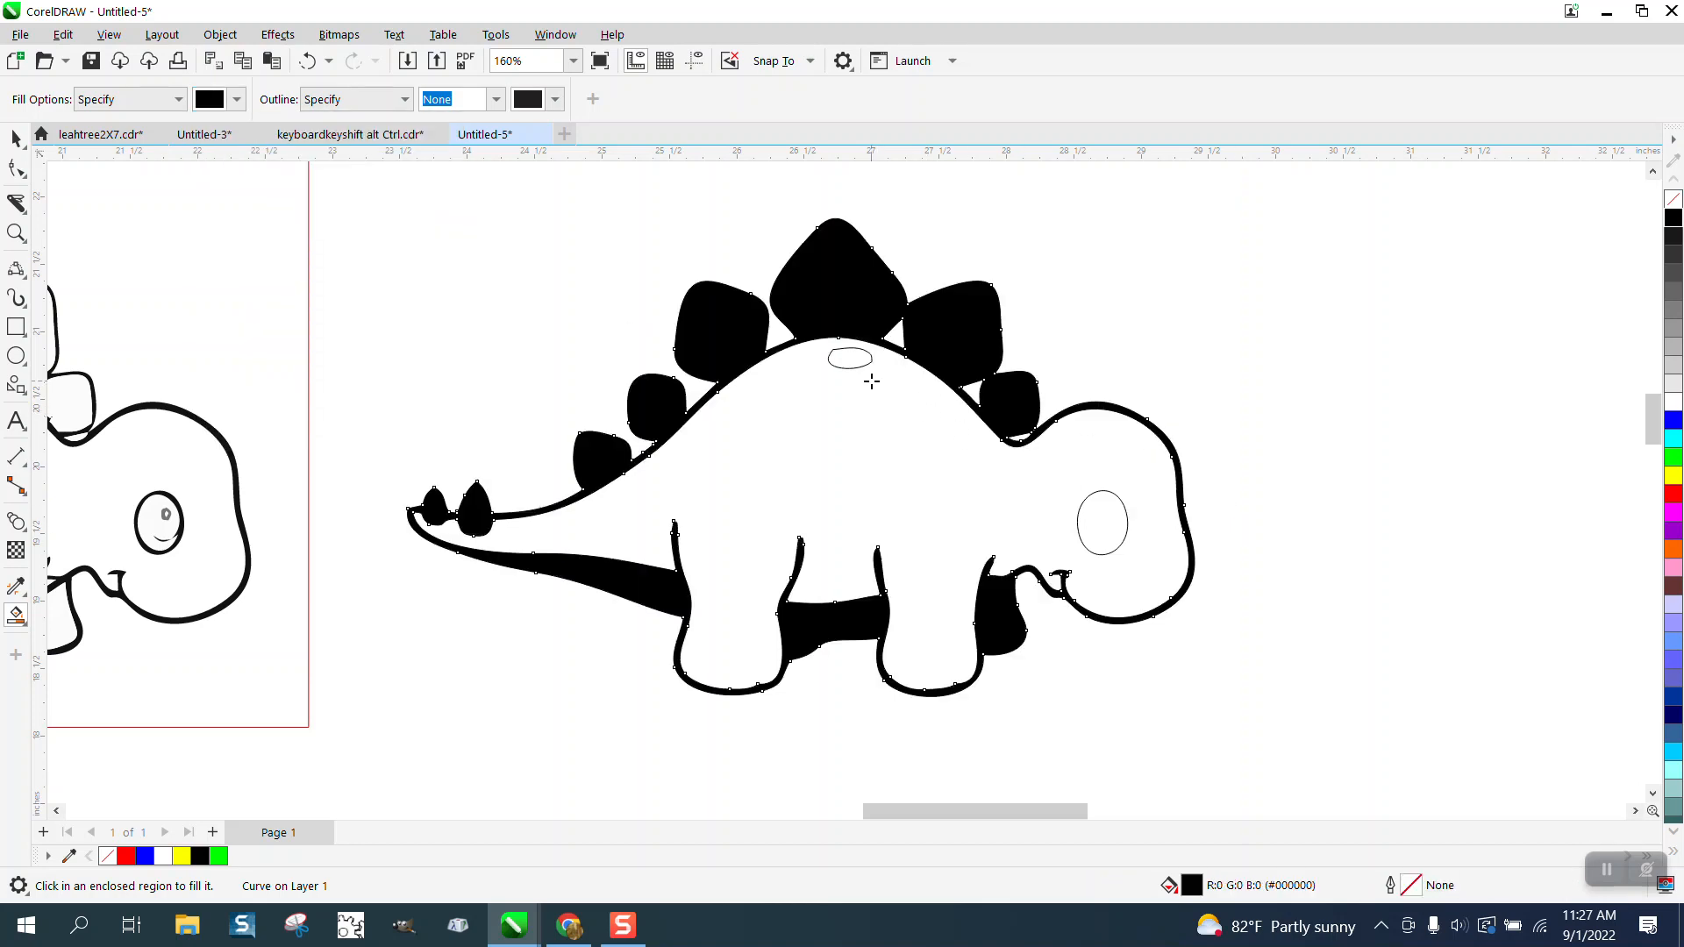
Step: Break the copy's body outline apart and delete the small oval under the tallest back plate
left_click(16, 138)
left_click(848, 367)
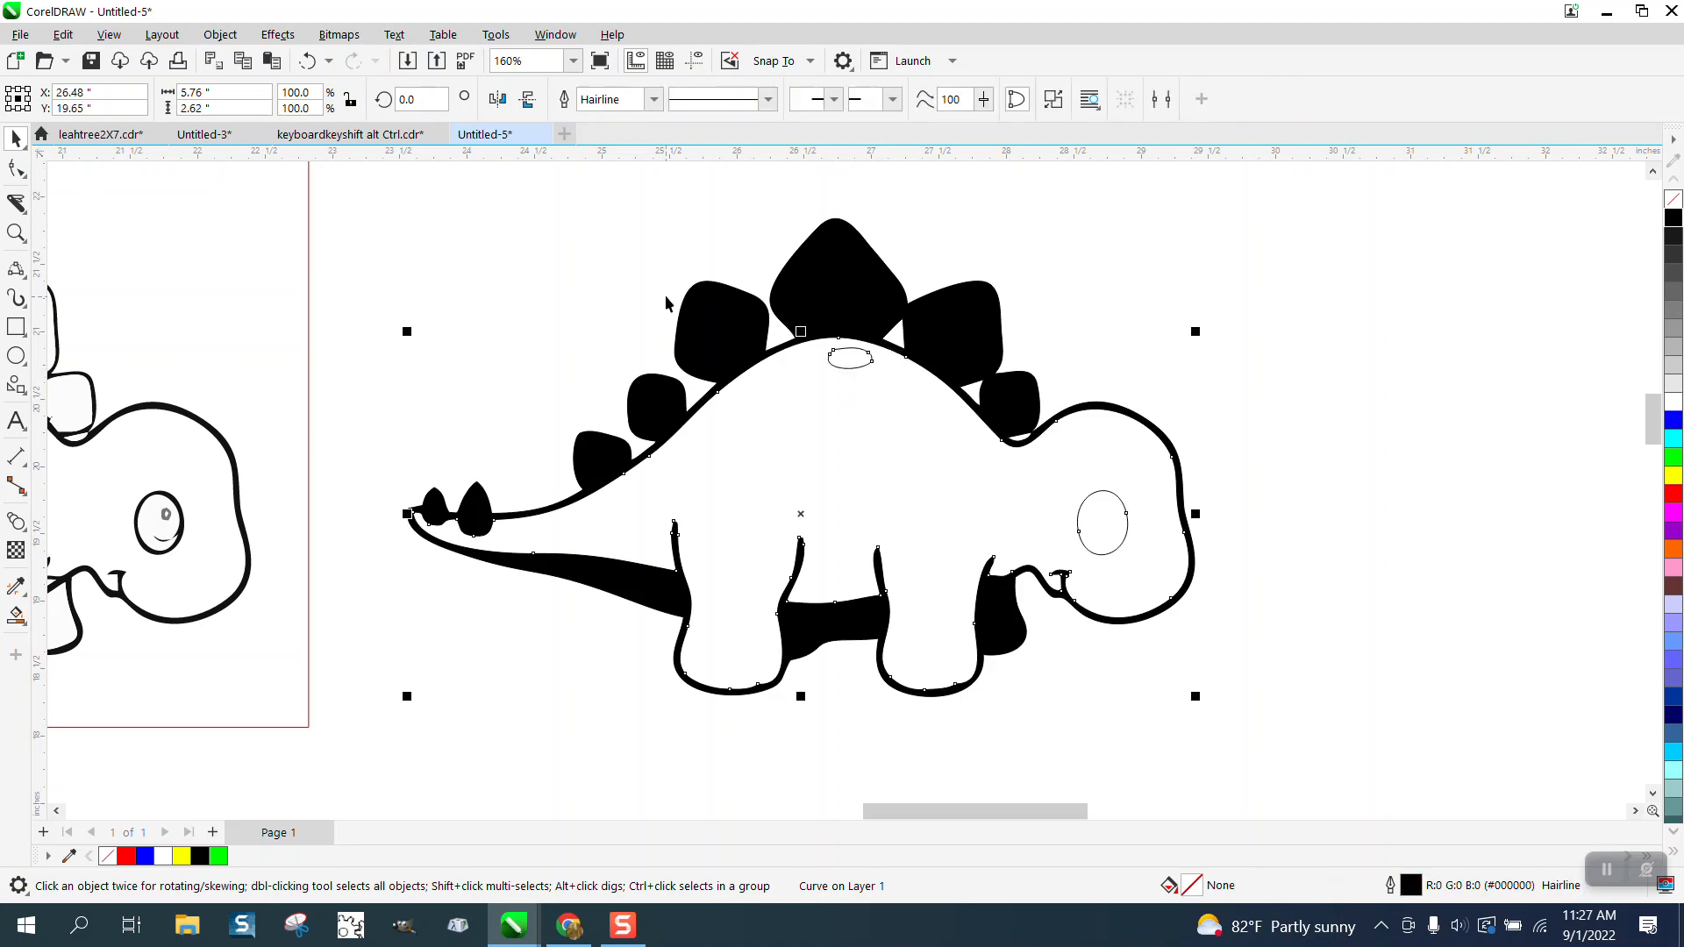
left_click(220, 34)
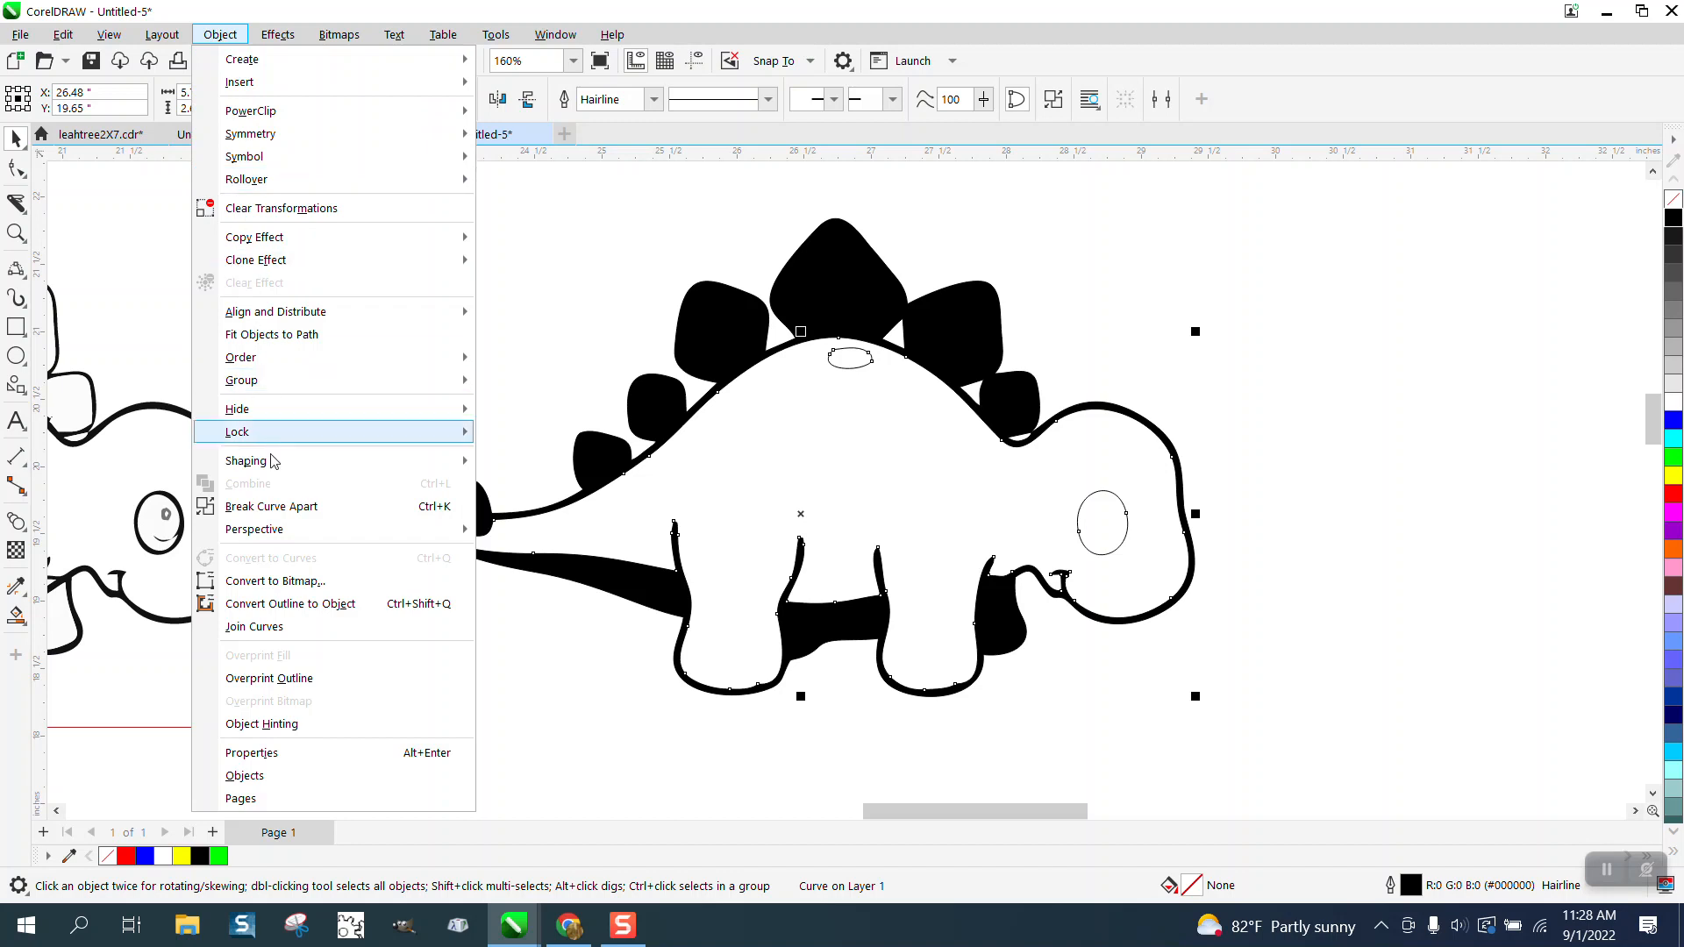
left_click(290, 510)
left_click(869, 395)
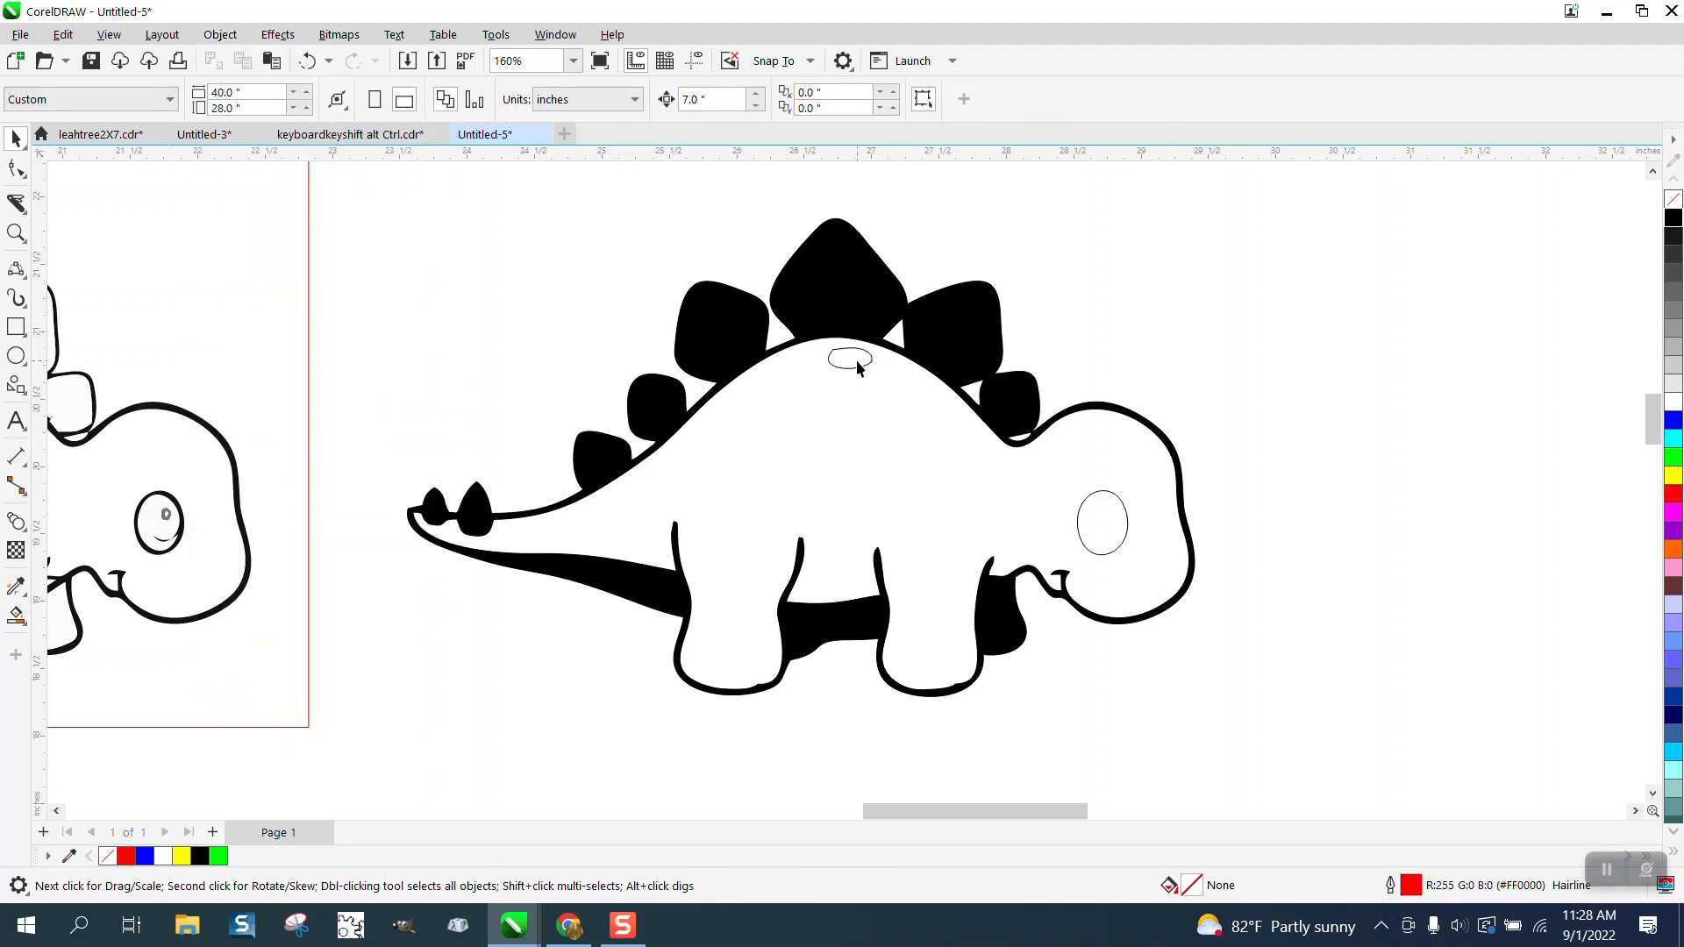
left_click(856, 368)
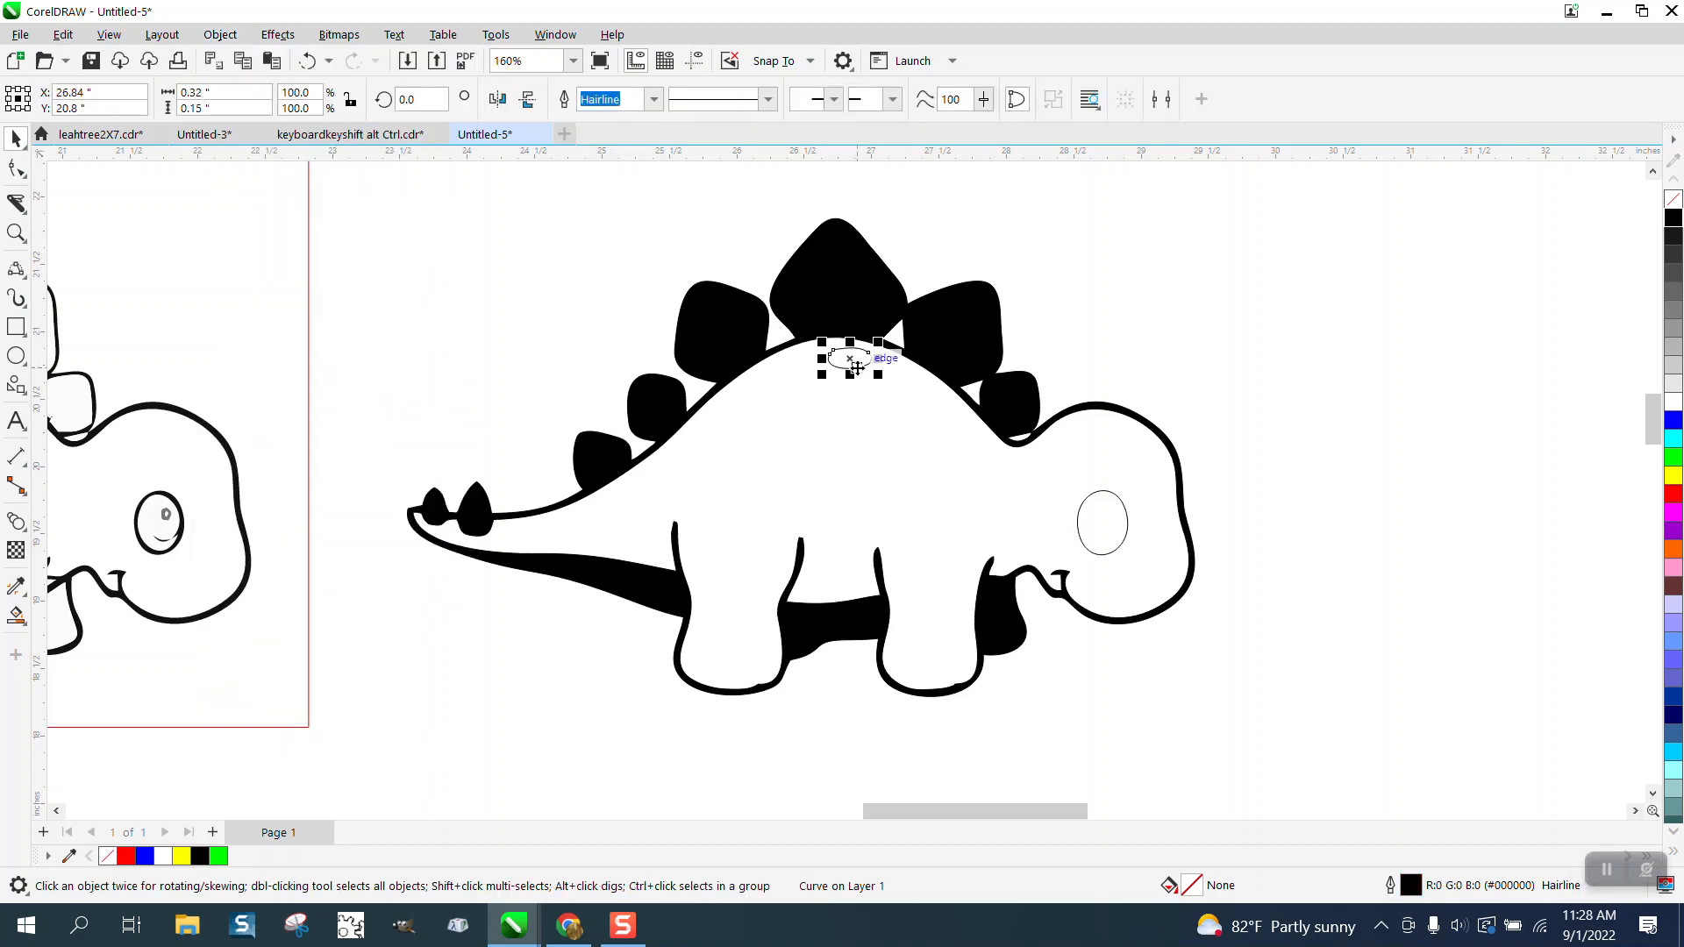
key("XF86Calculator")
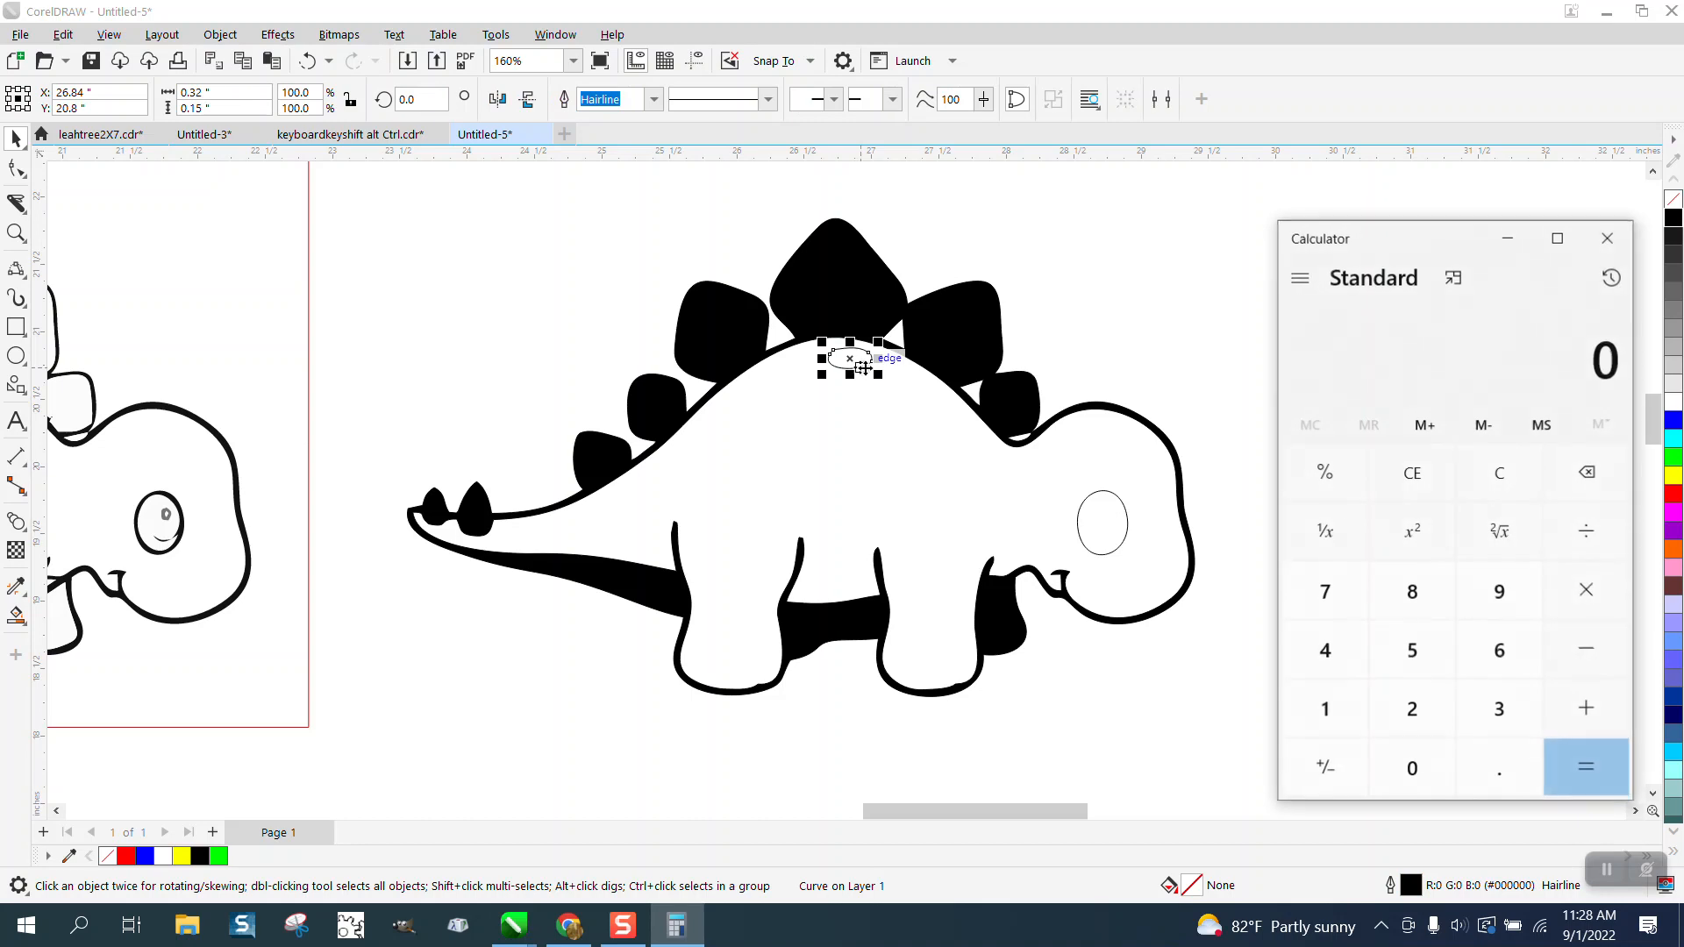
left_click(1607, 238)
key("Delete")
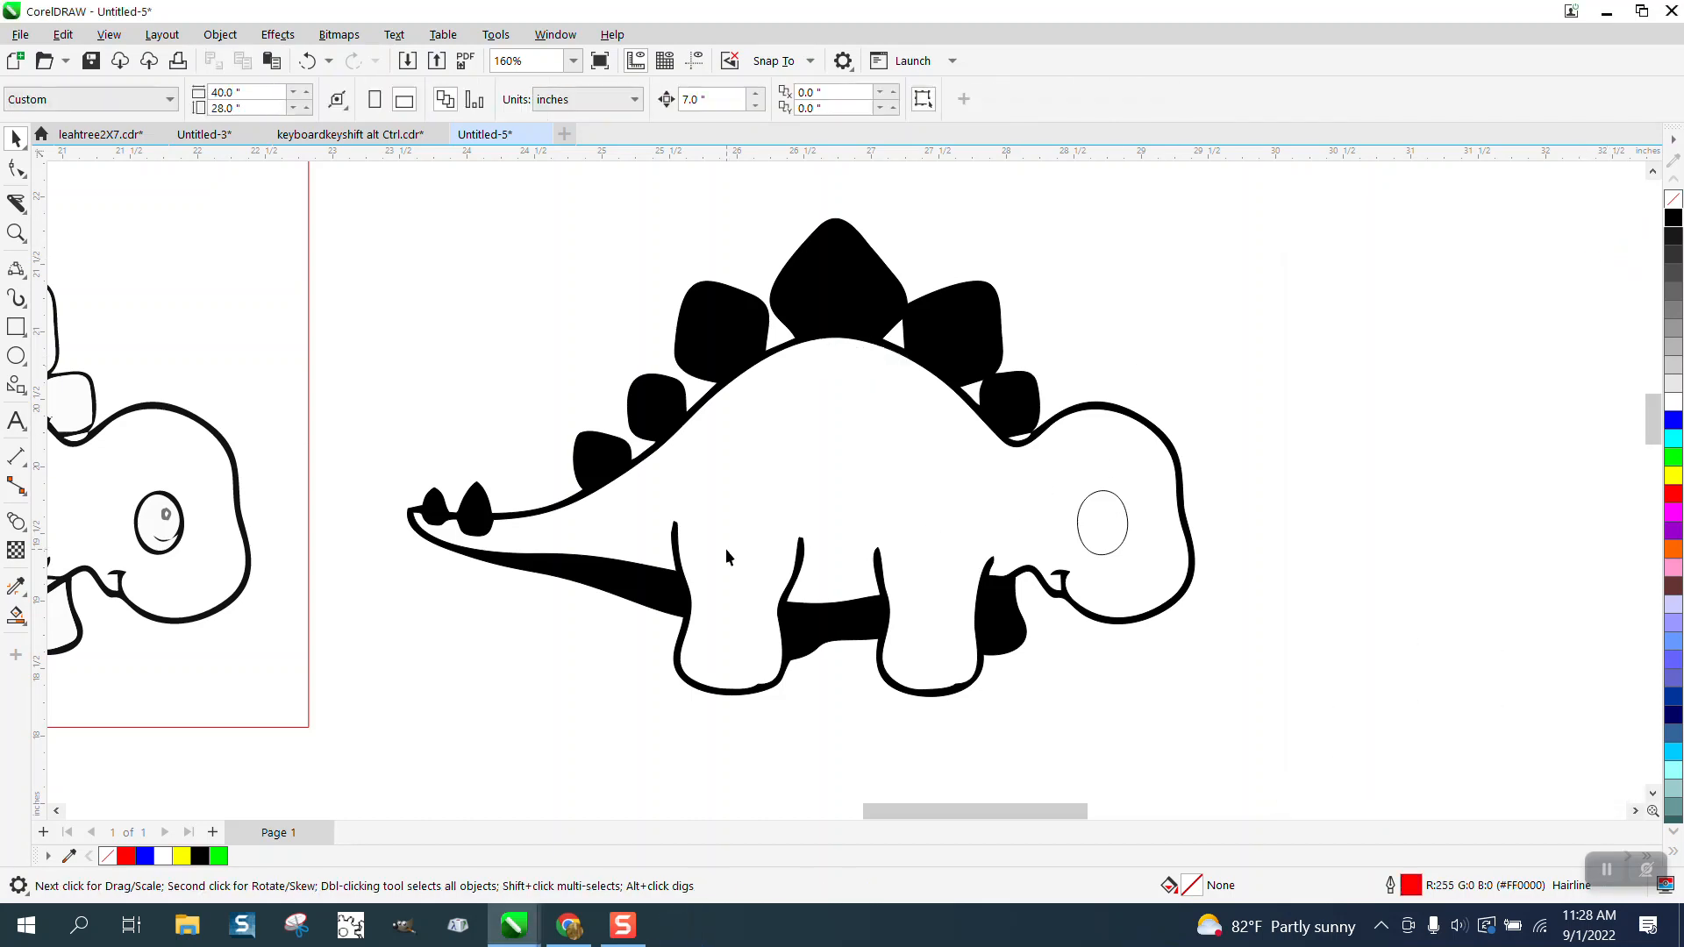
Step: Move the original dinosaur's eye outline 7 inches right into the copy's head
left_click(178, 514)
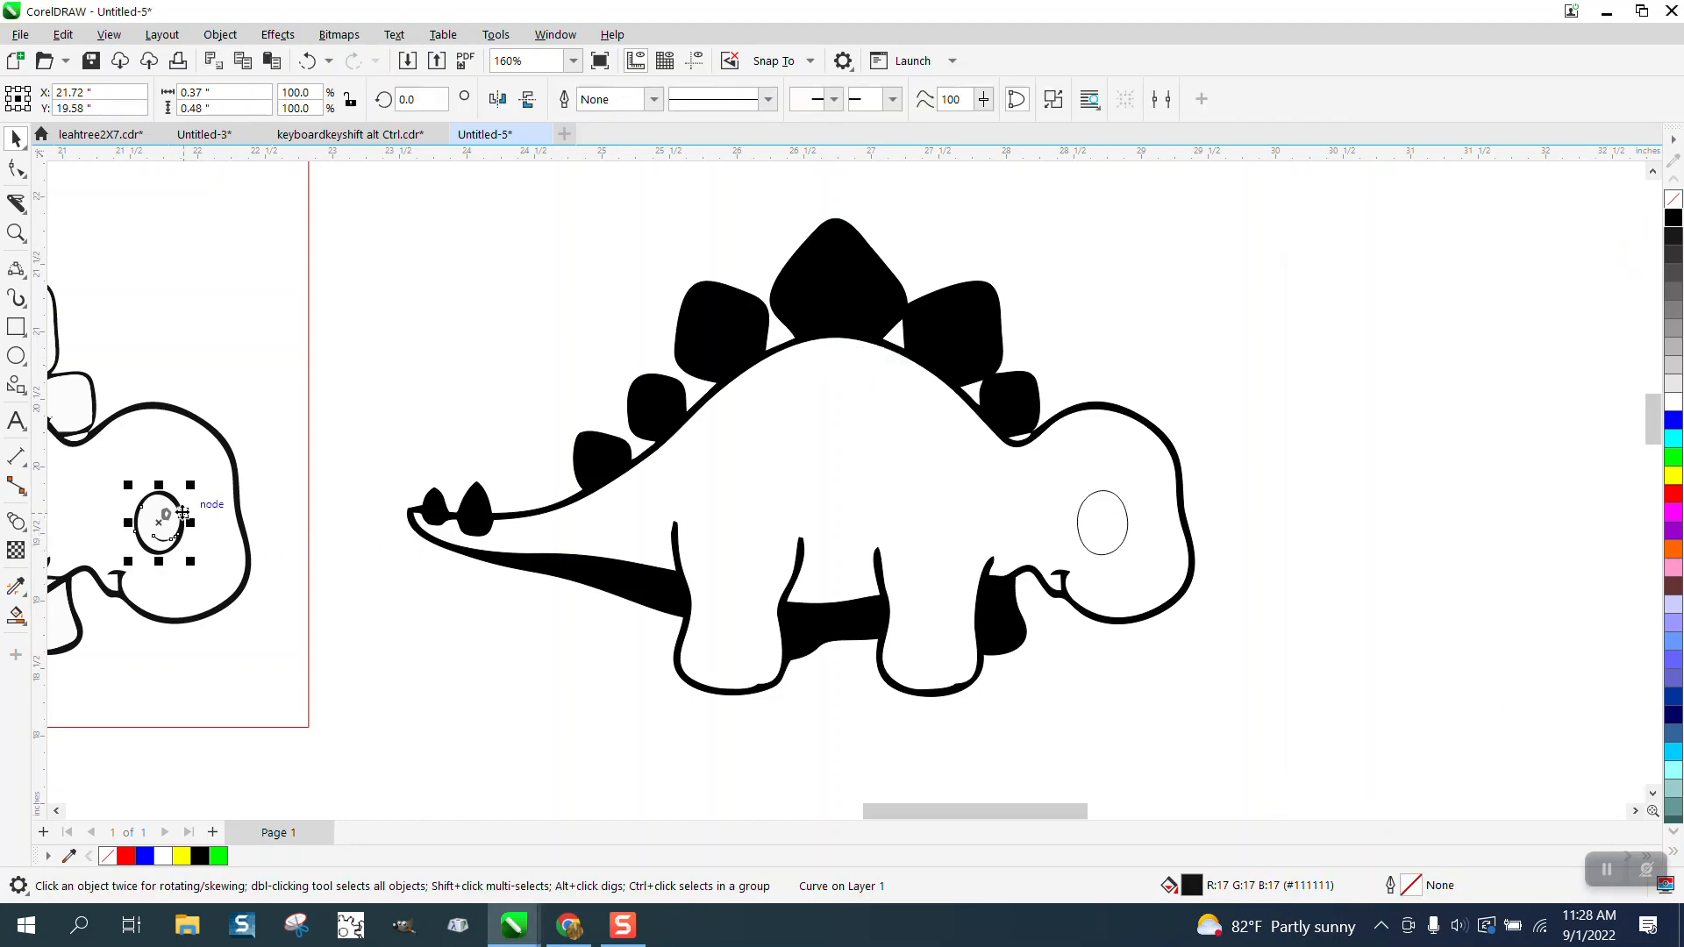
key("Right")
left_click(1351, 514)
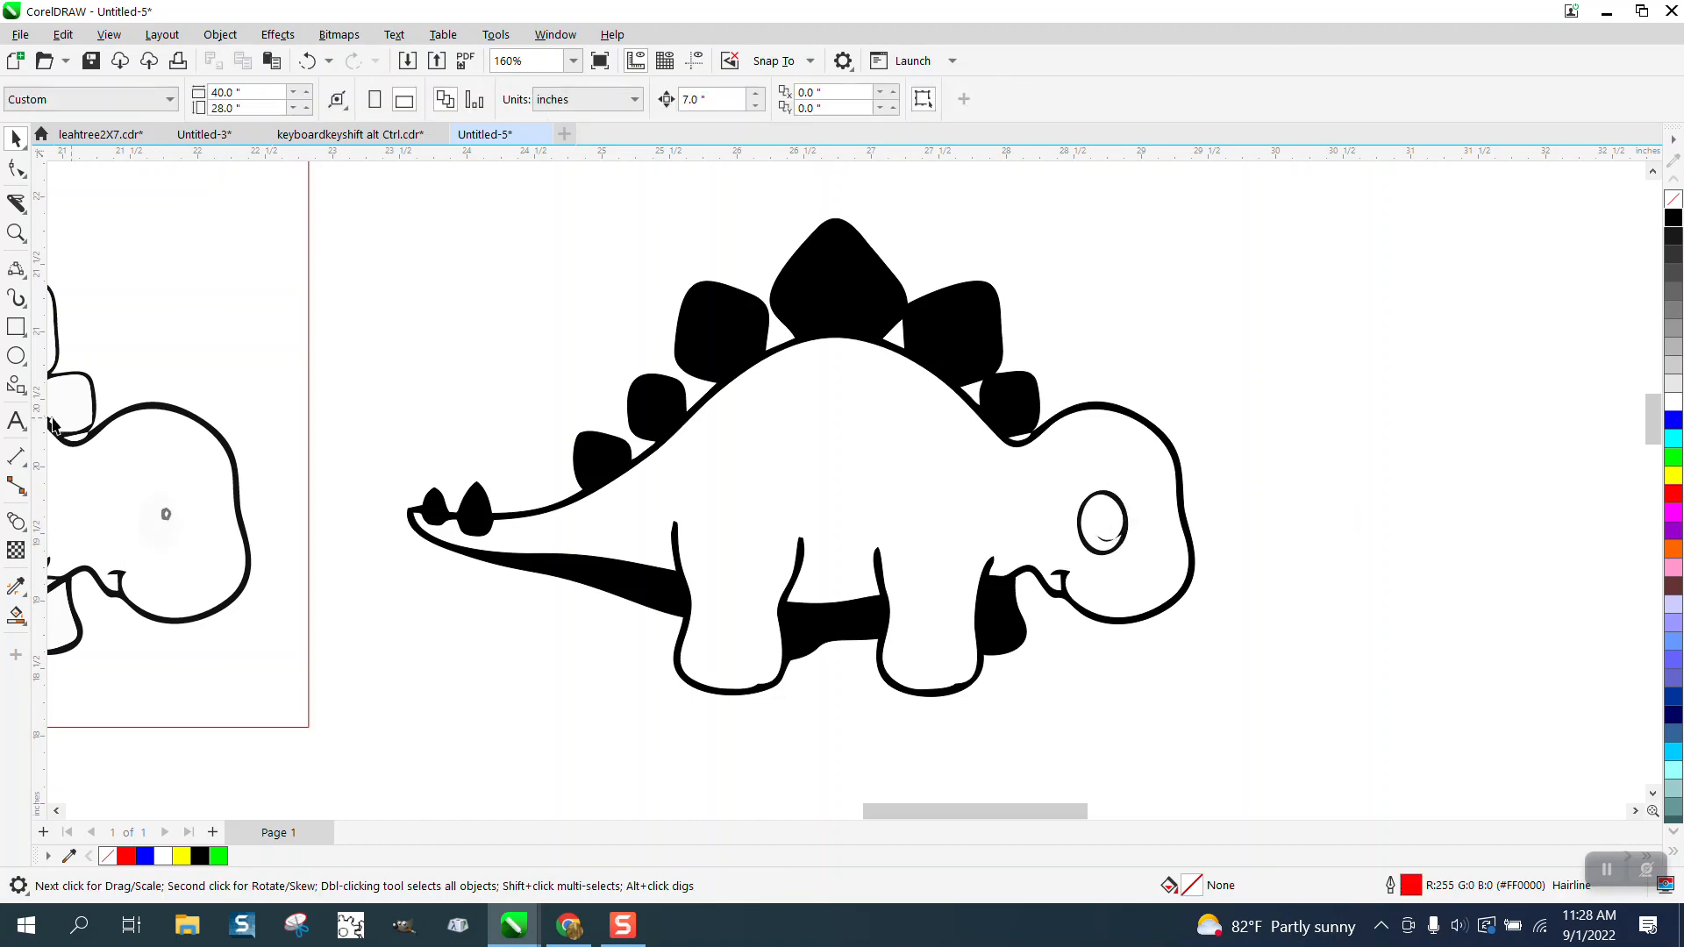
Step: Give the original's two small pupil shapes no fill and a black outline, and place them inside the copy's eye
left_click(15, 233)
left_click_drag(238, 474, 150, 559)
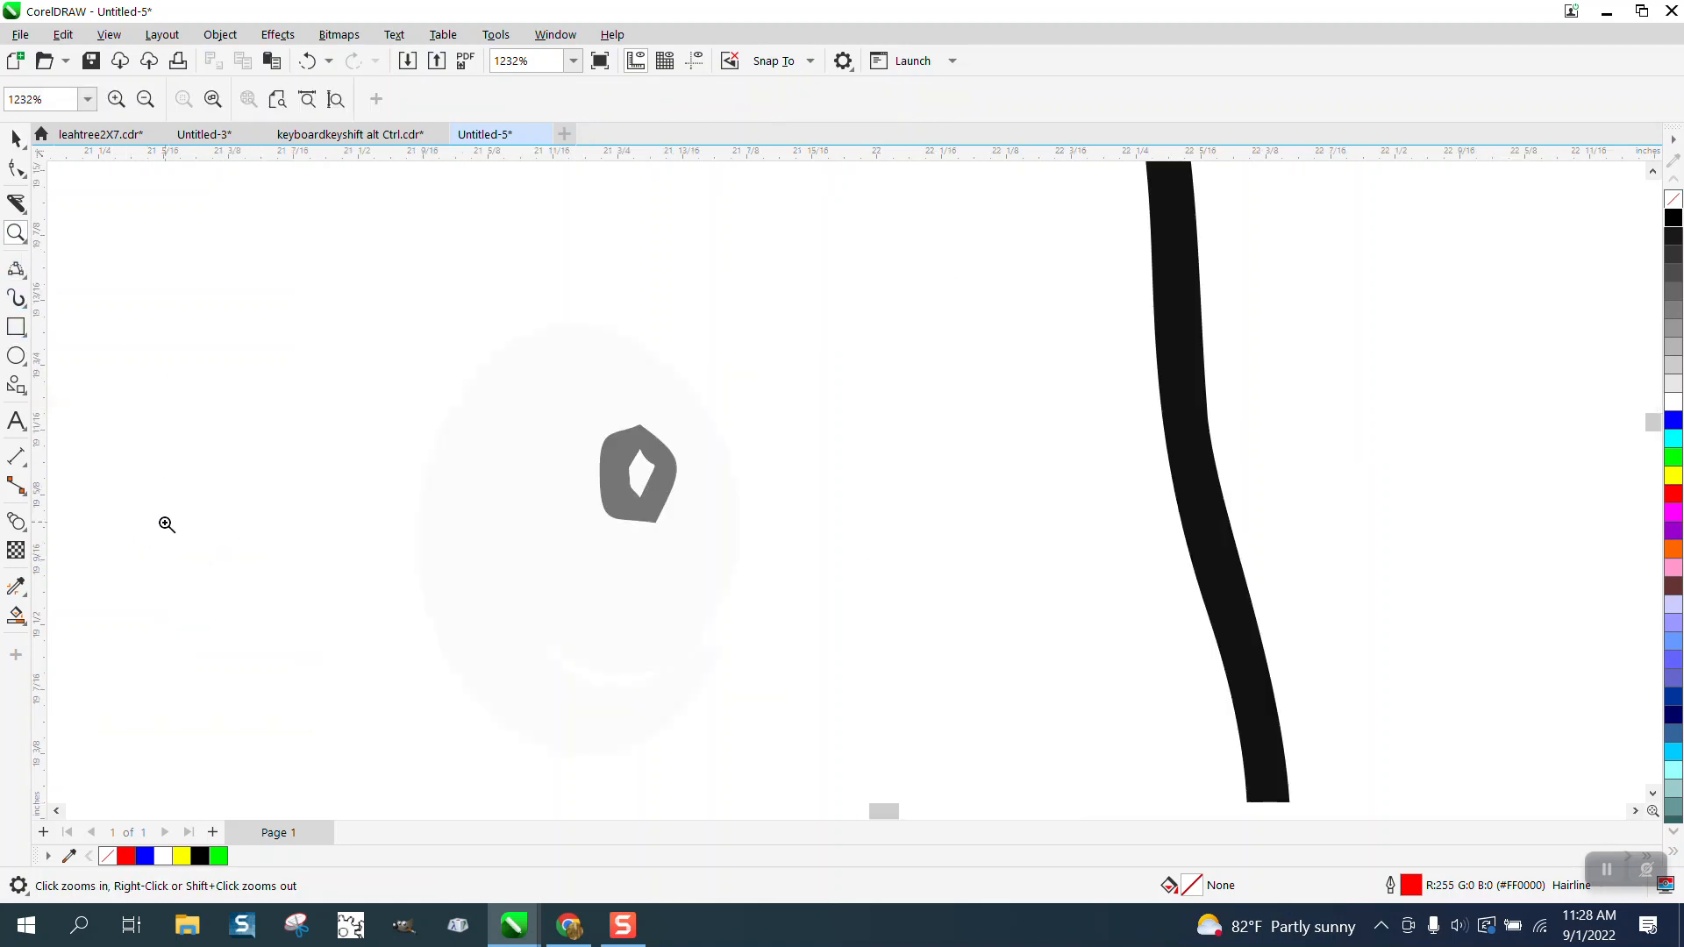
left_click(15, 138)
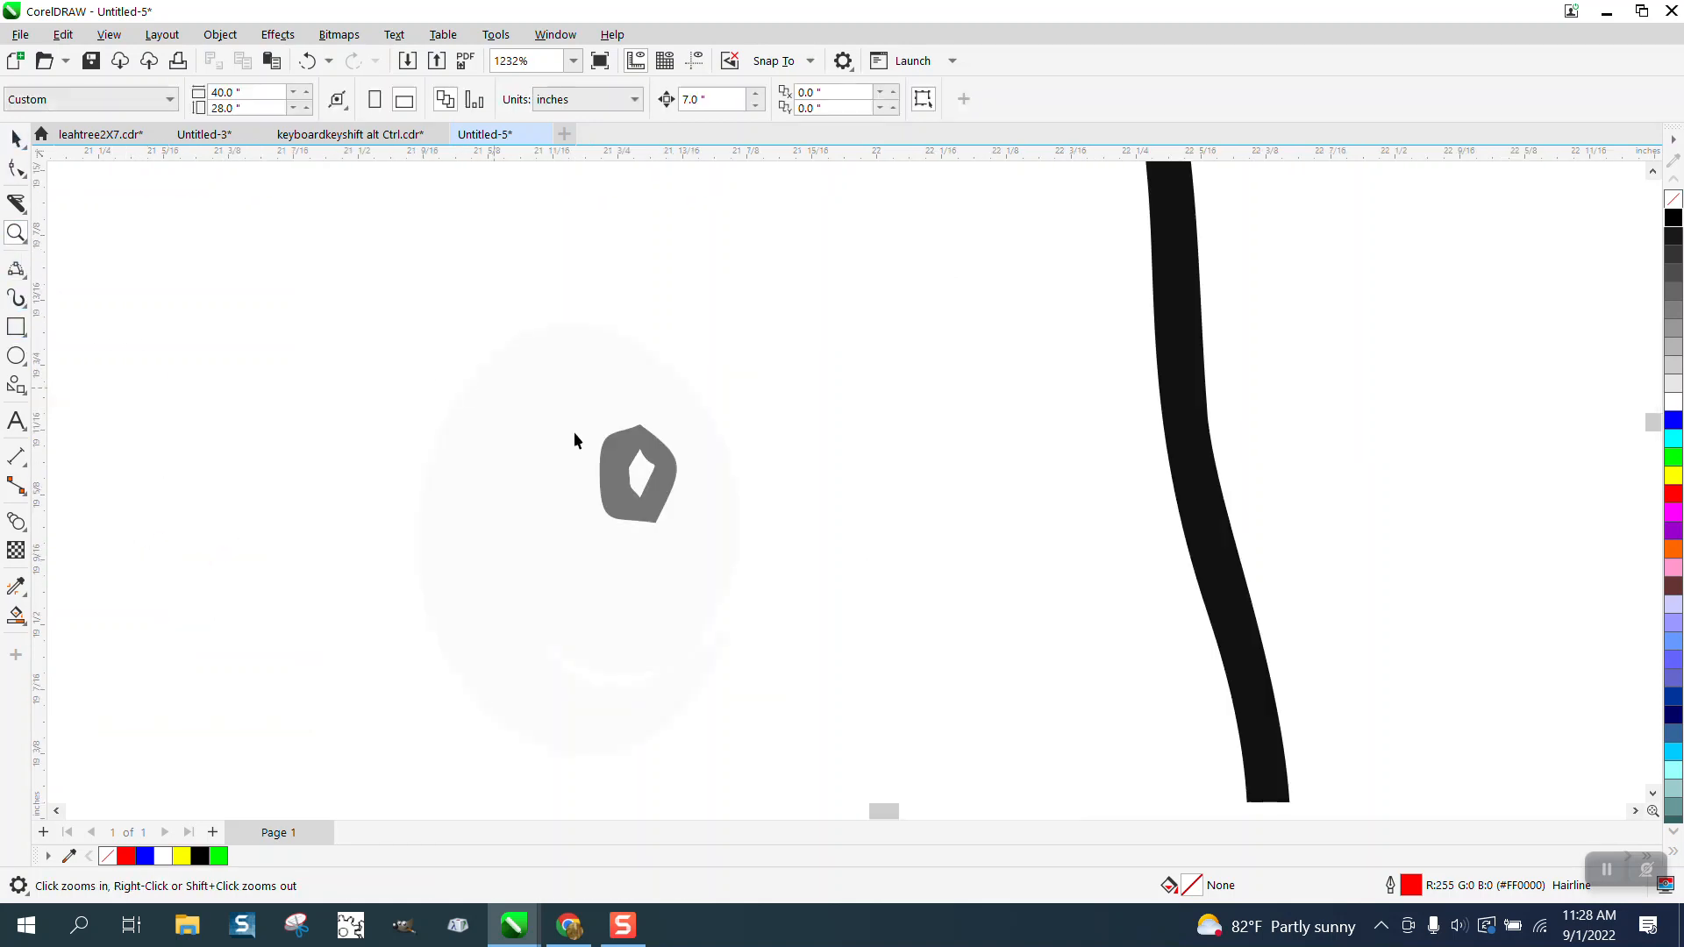
left_click(629, 452)
scroll(871, 389, "down", 1)
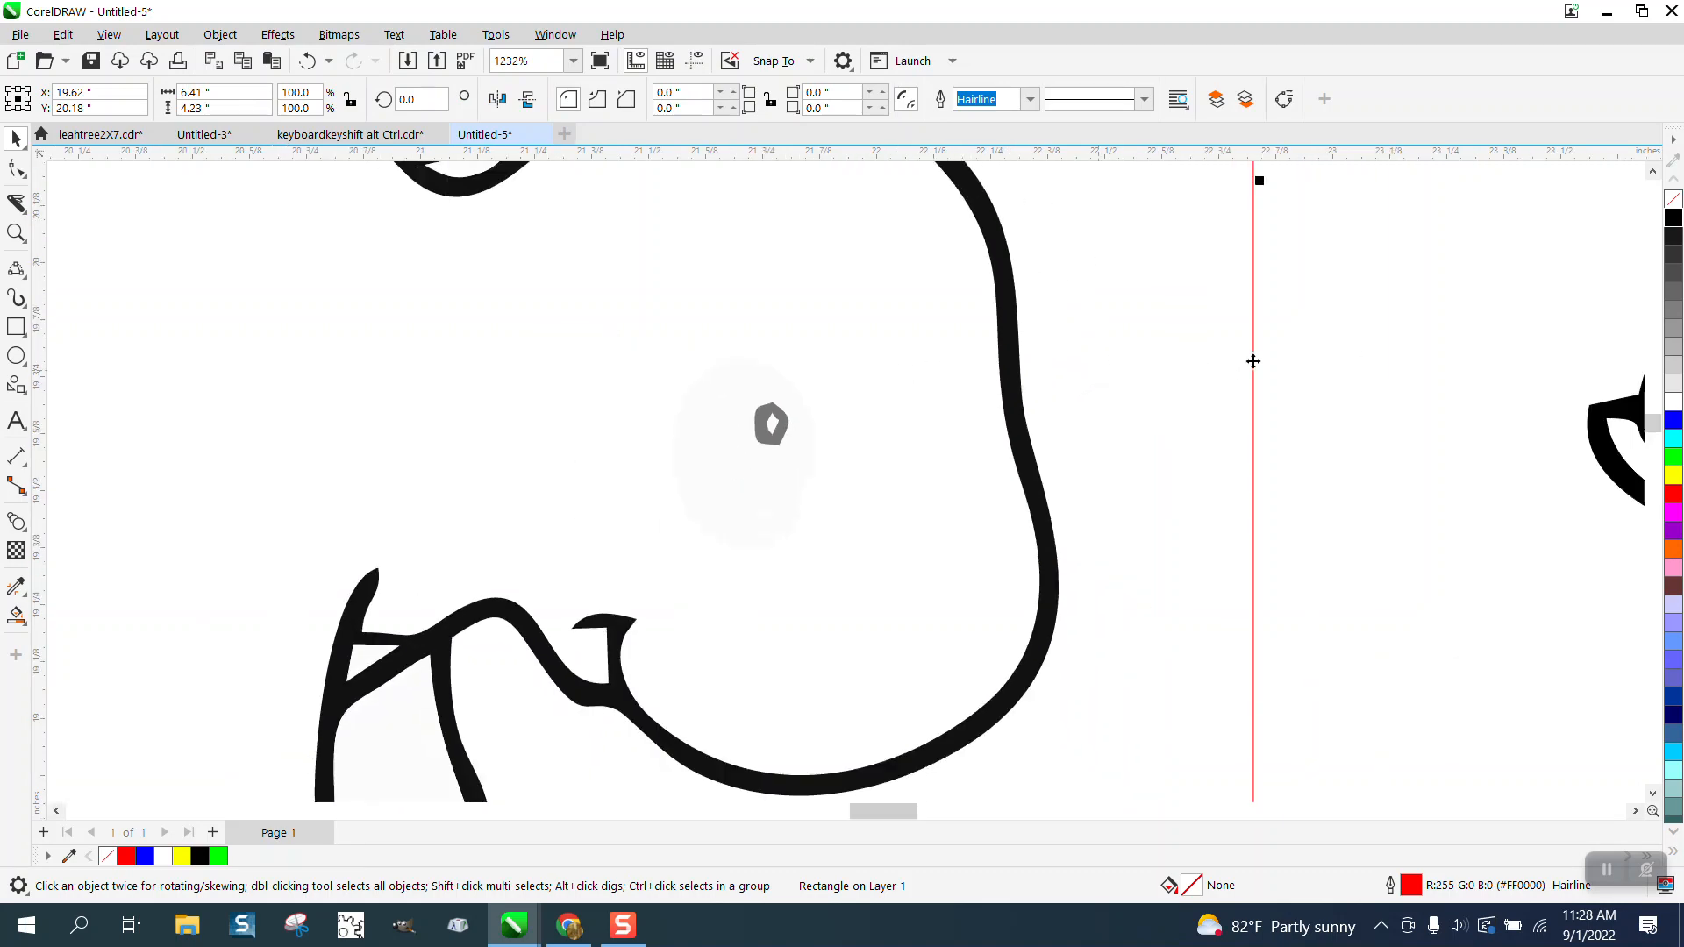
left_click_drag(1305, 352, 1250, 441)
left_click_drag(700, 542, 700, 542)
scroll(519, 453, "down", 1)
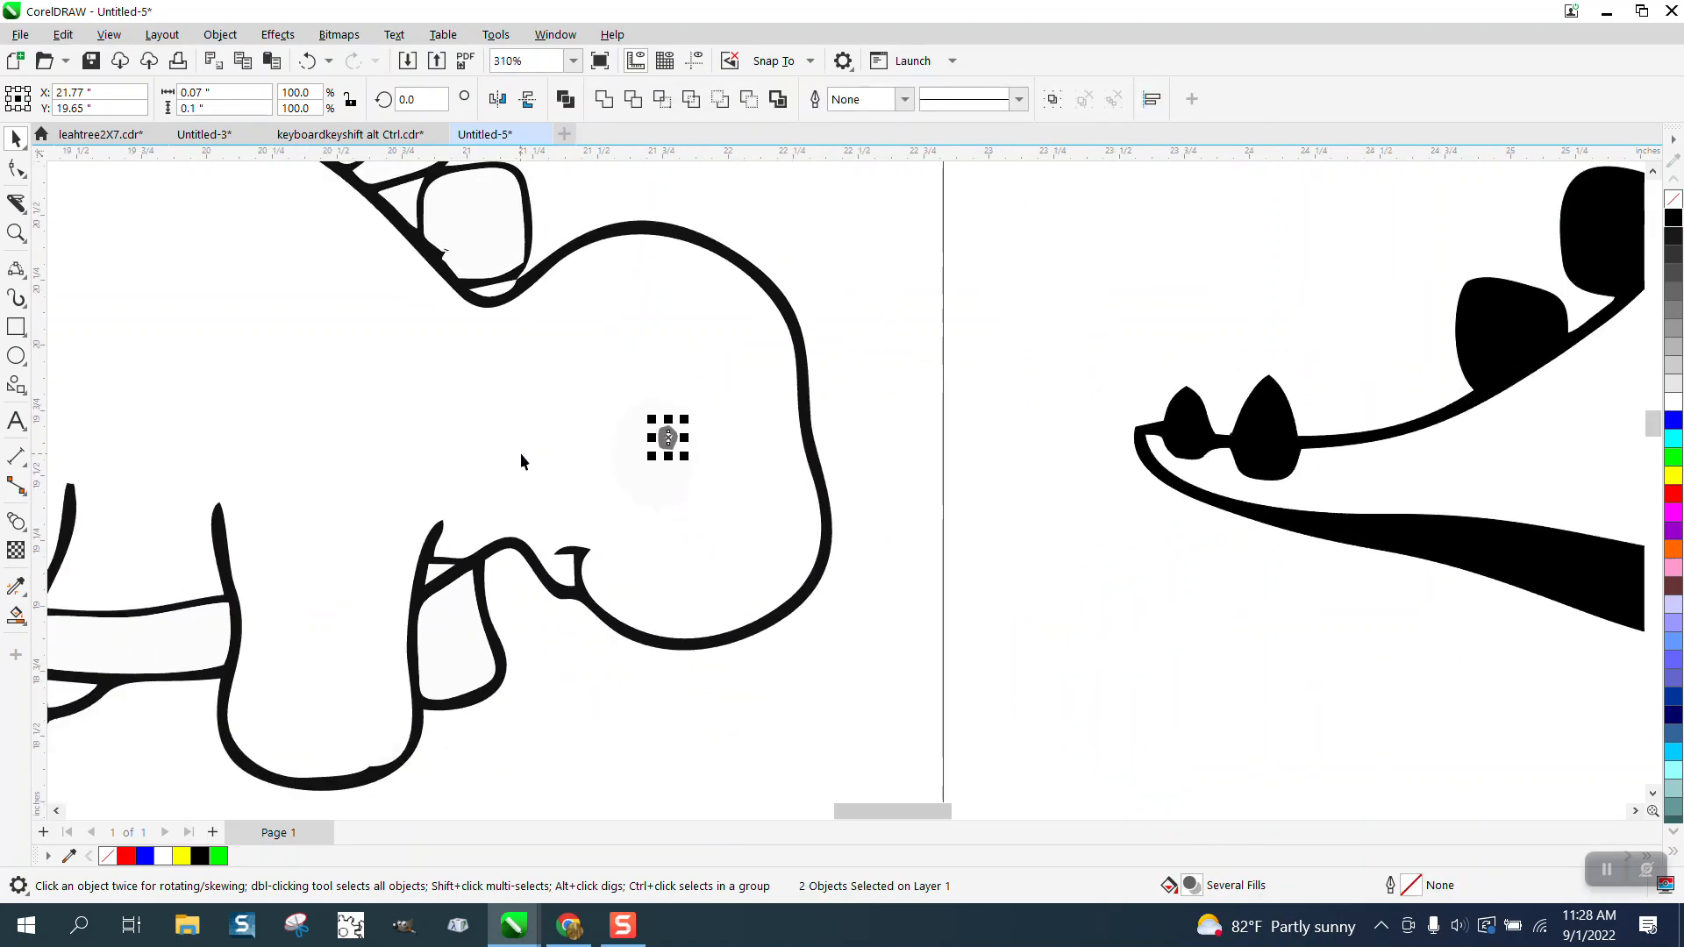
left_click(1673, 225)
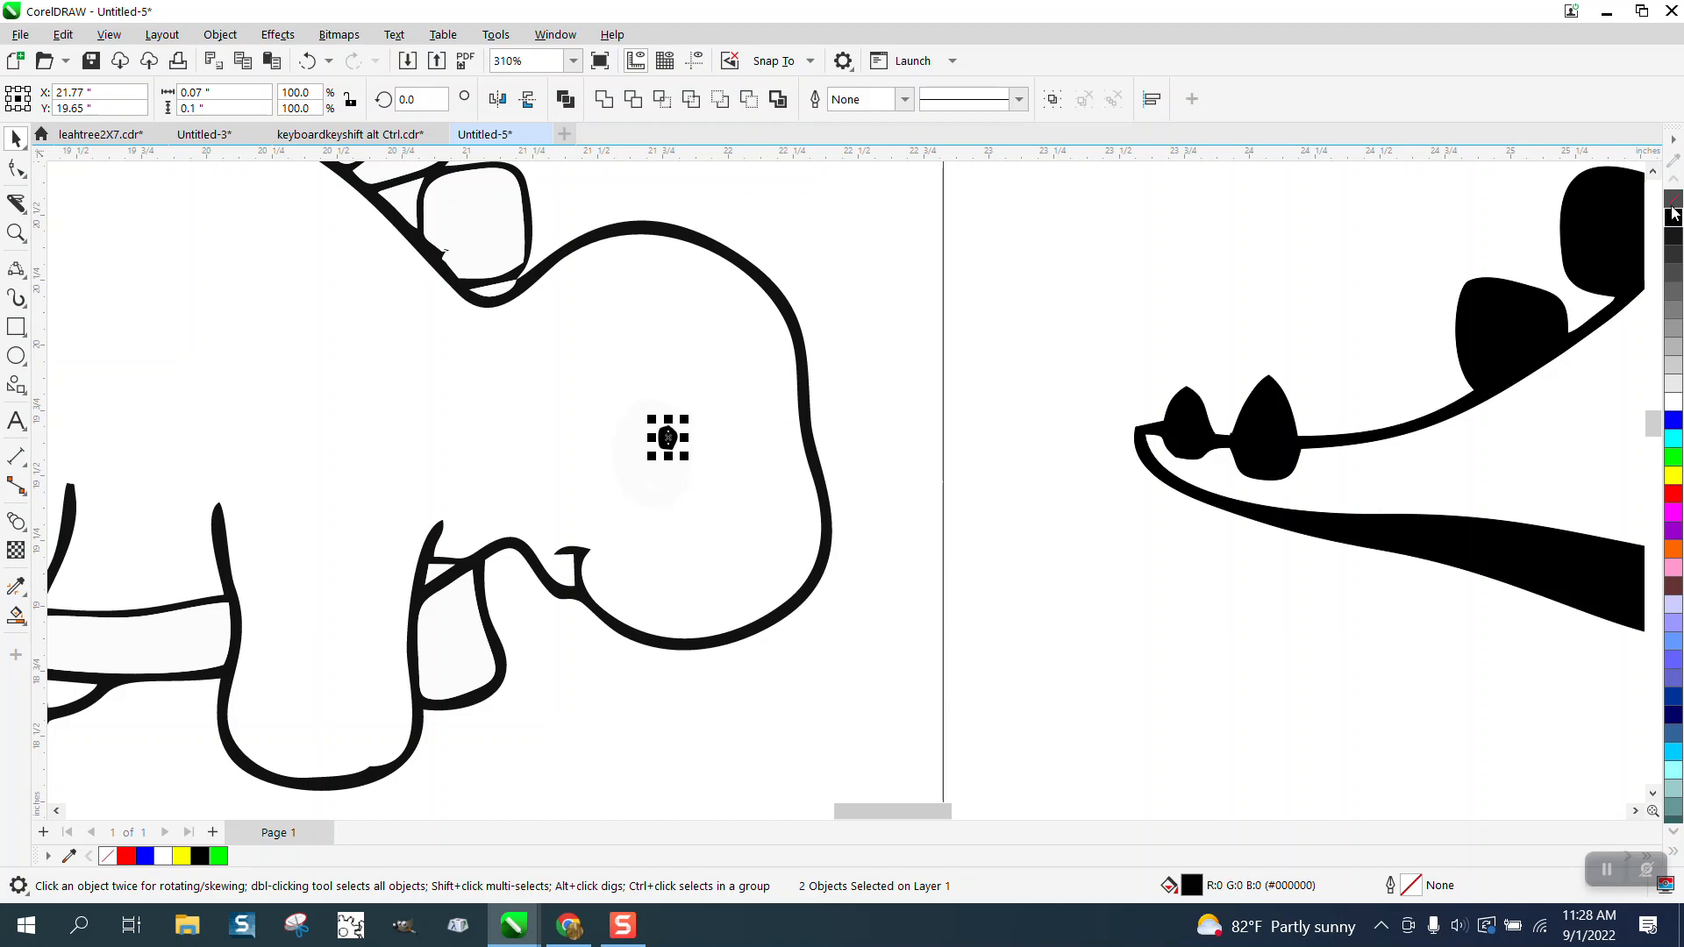
left_click(1673, 201)
right_click(1674, 219)
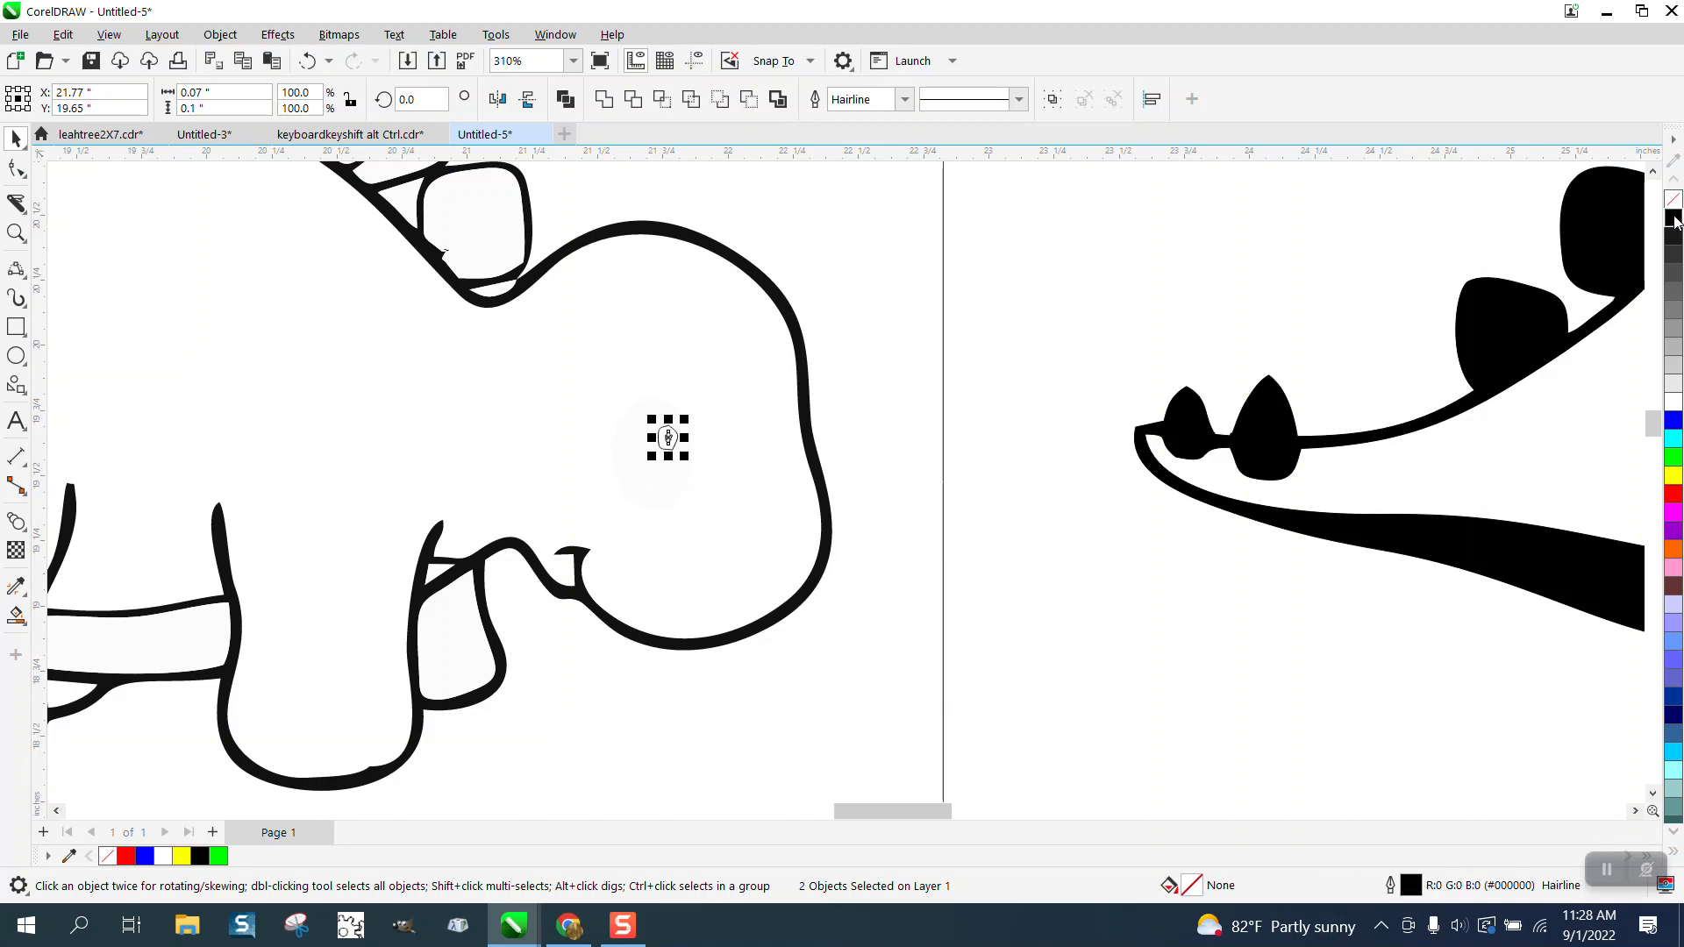
scroll(1085, 278, "down", 5)
Step: Smart-fill the ring between the copy's two pupil outlines with black
left_click(16, 232)
left_click_drag(1348, 370, 1432, 428)
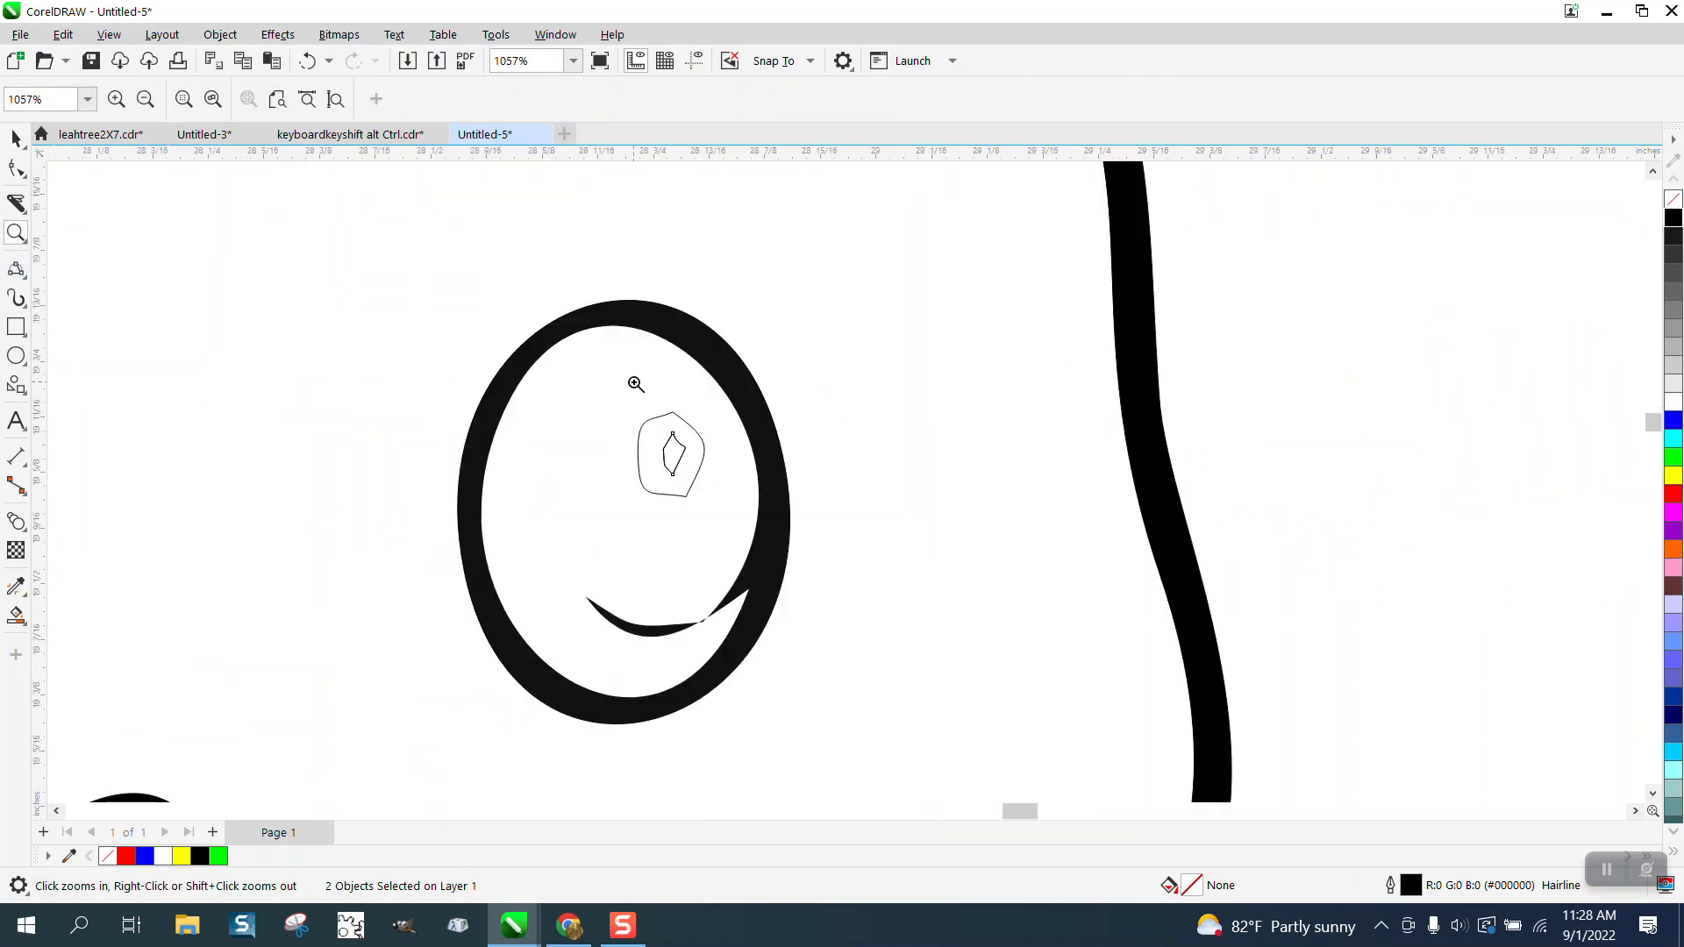
left_click(15, 138)
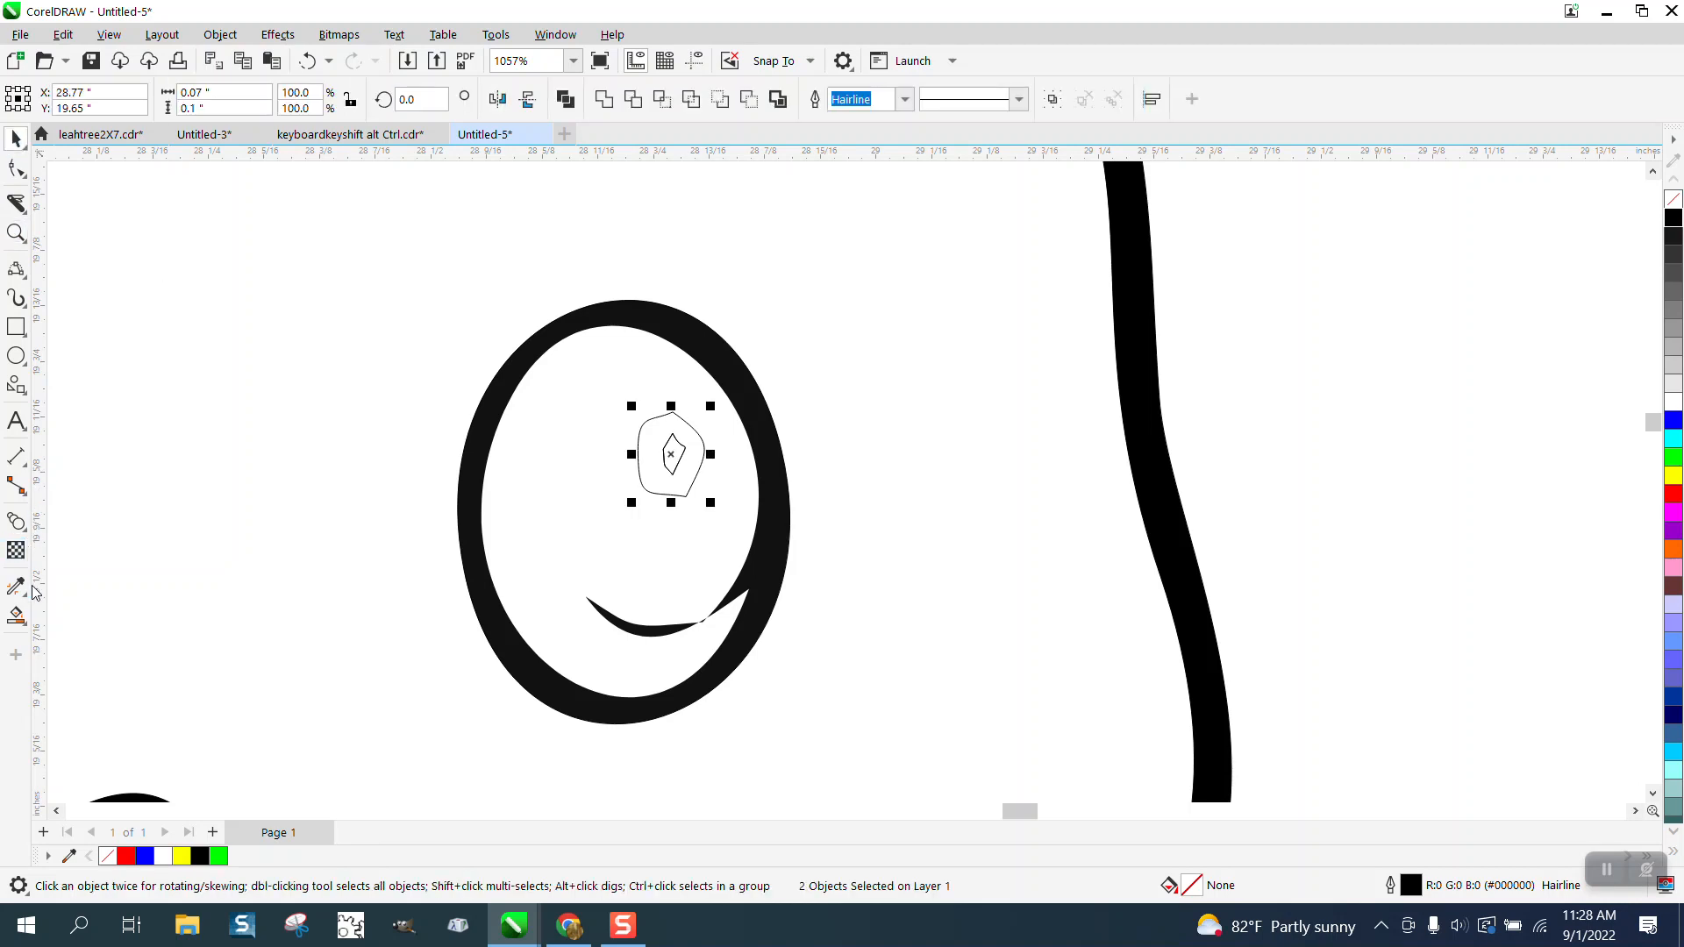
left_click(15, 616)
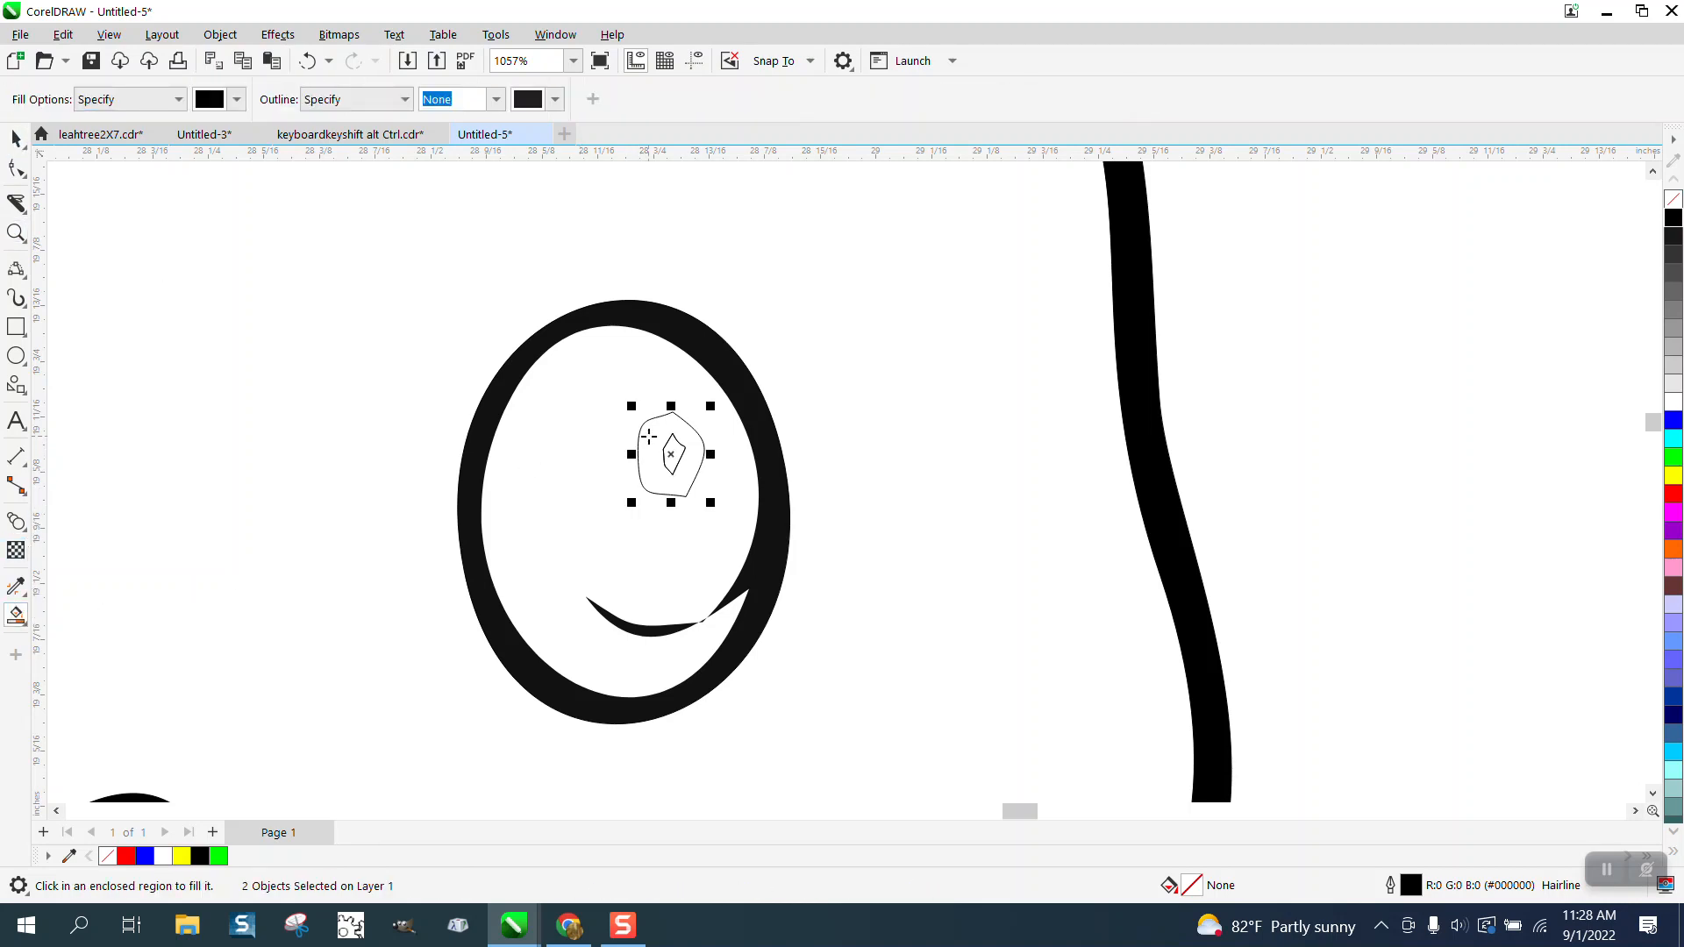
left_click(649, 436)
scroll(798, 430, "down", 5)
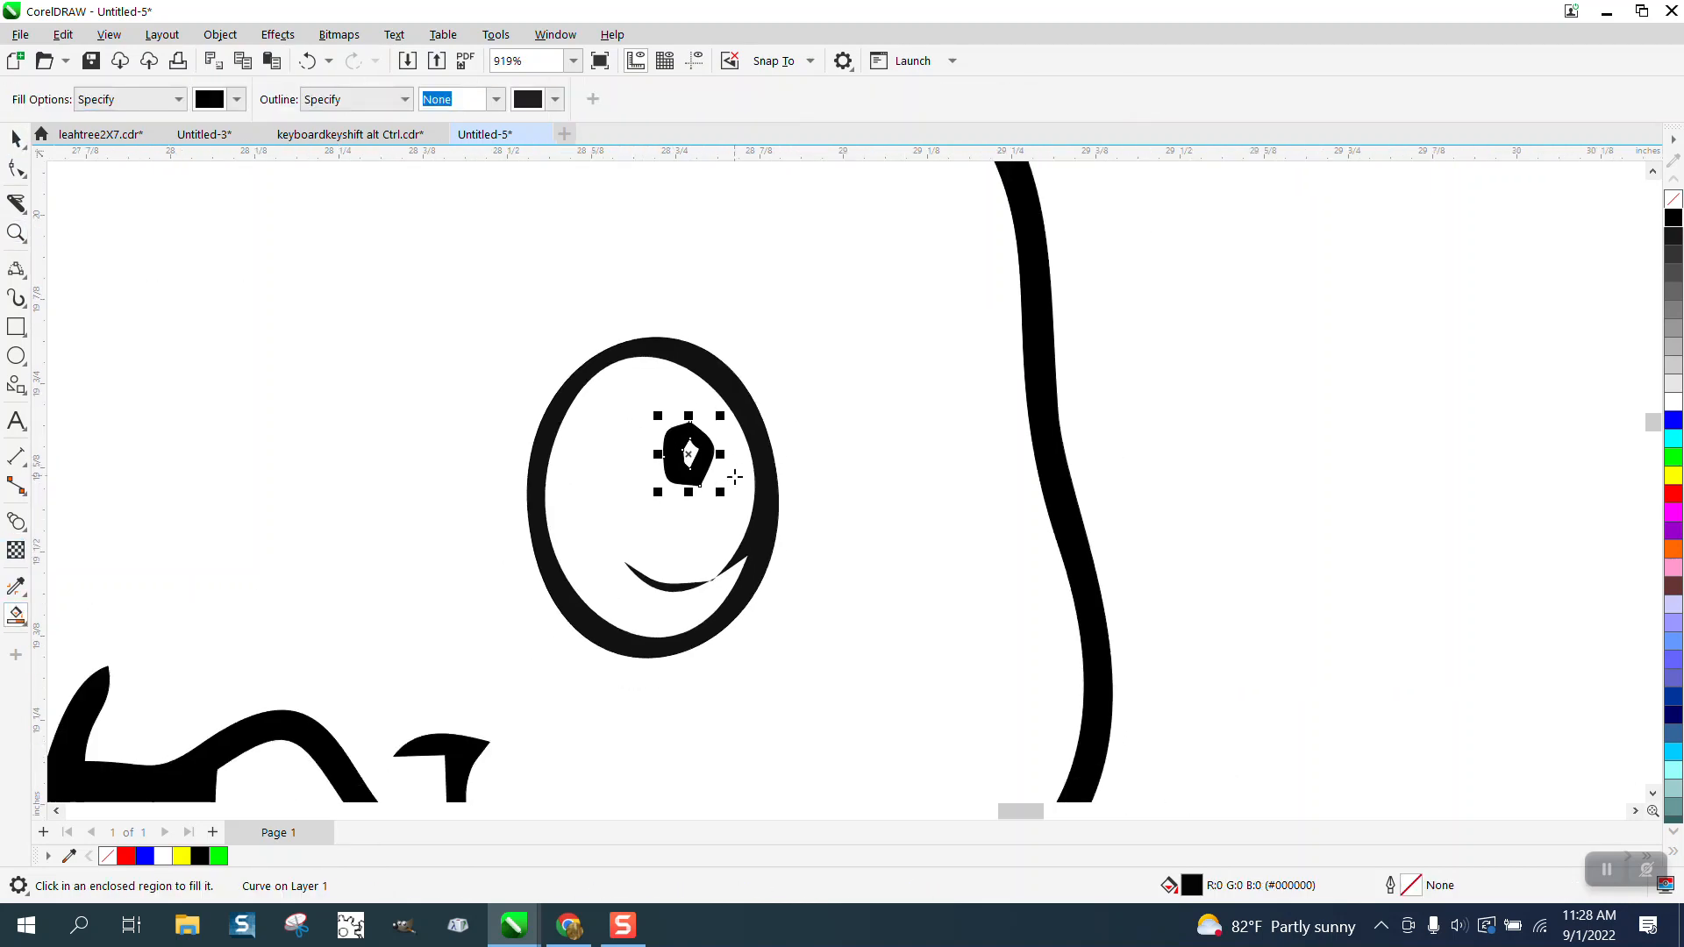
scroll(824, 461, "down", 2)
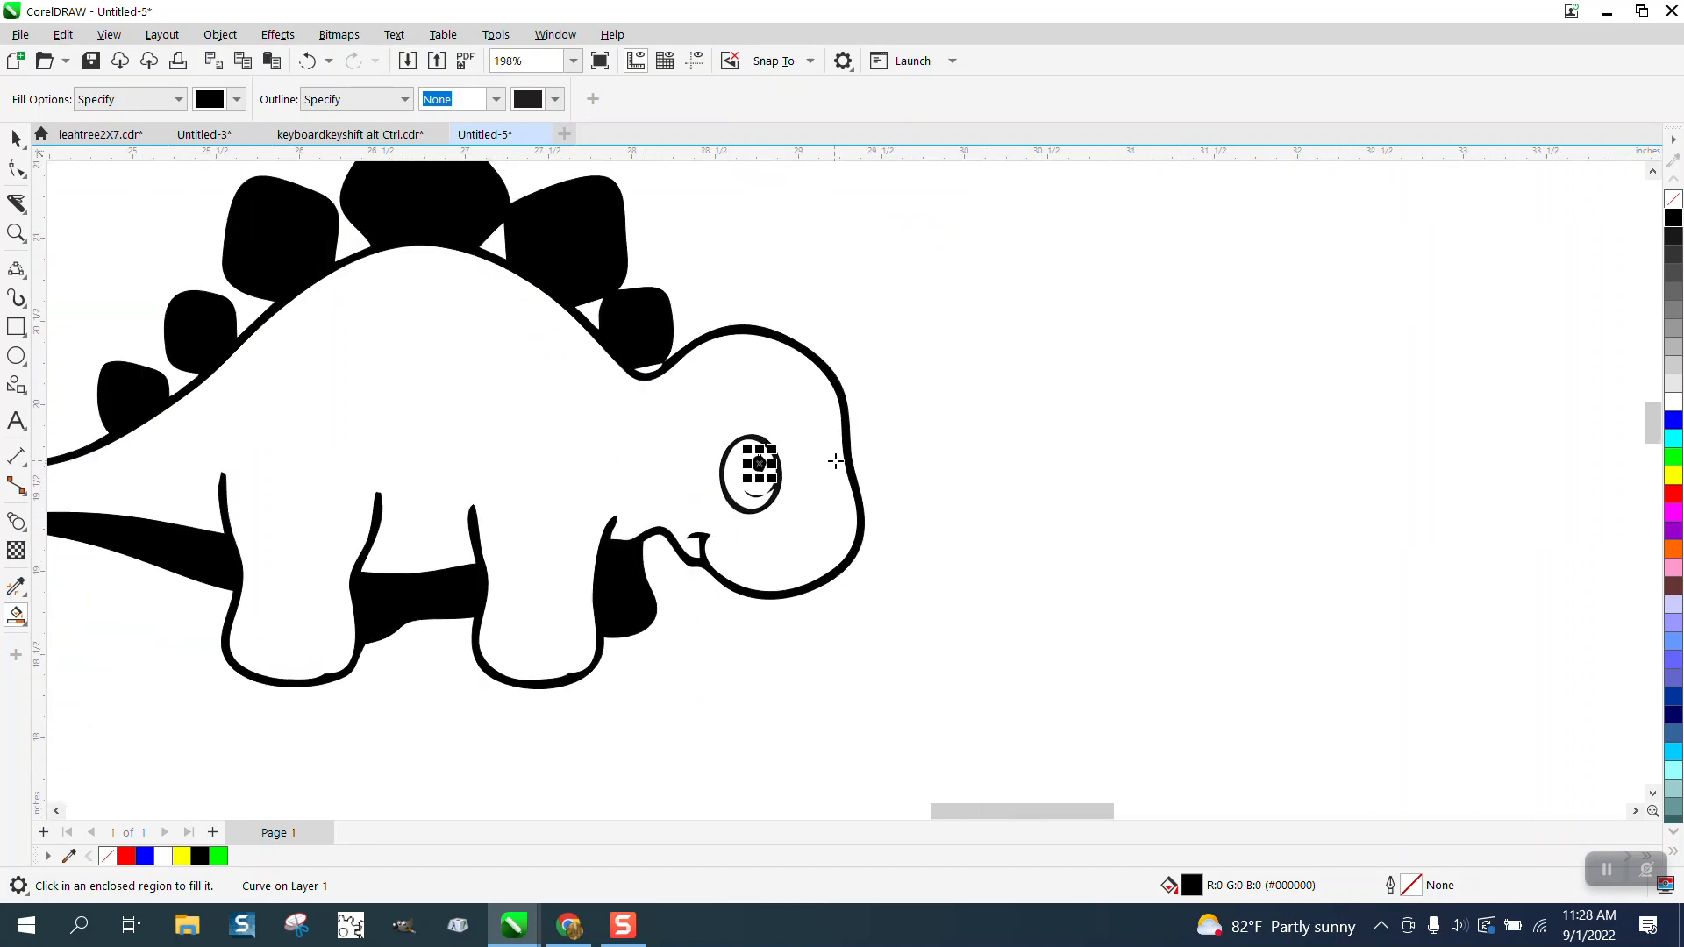
Step: Delete the node forming the bump on the inner bottom edge of the copy's rear foot
left_click(16, 167)
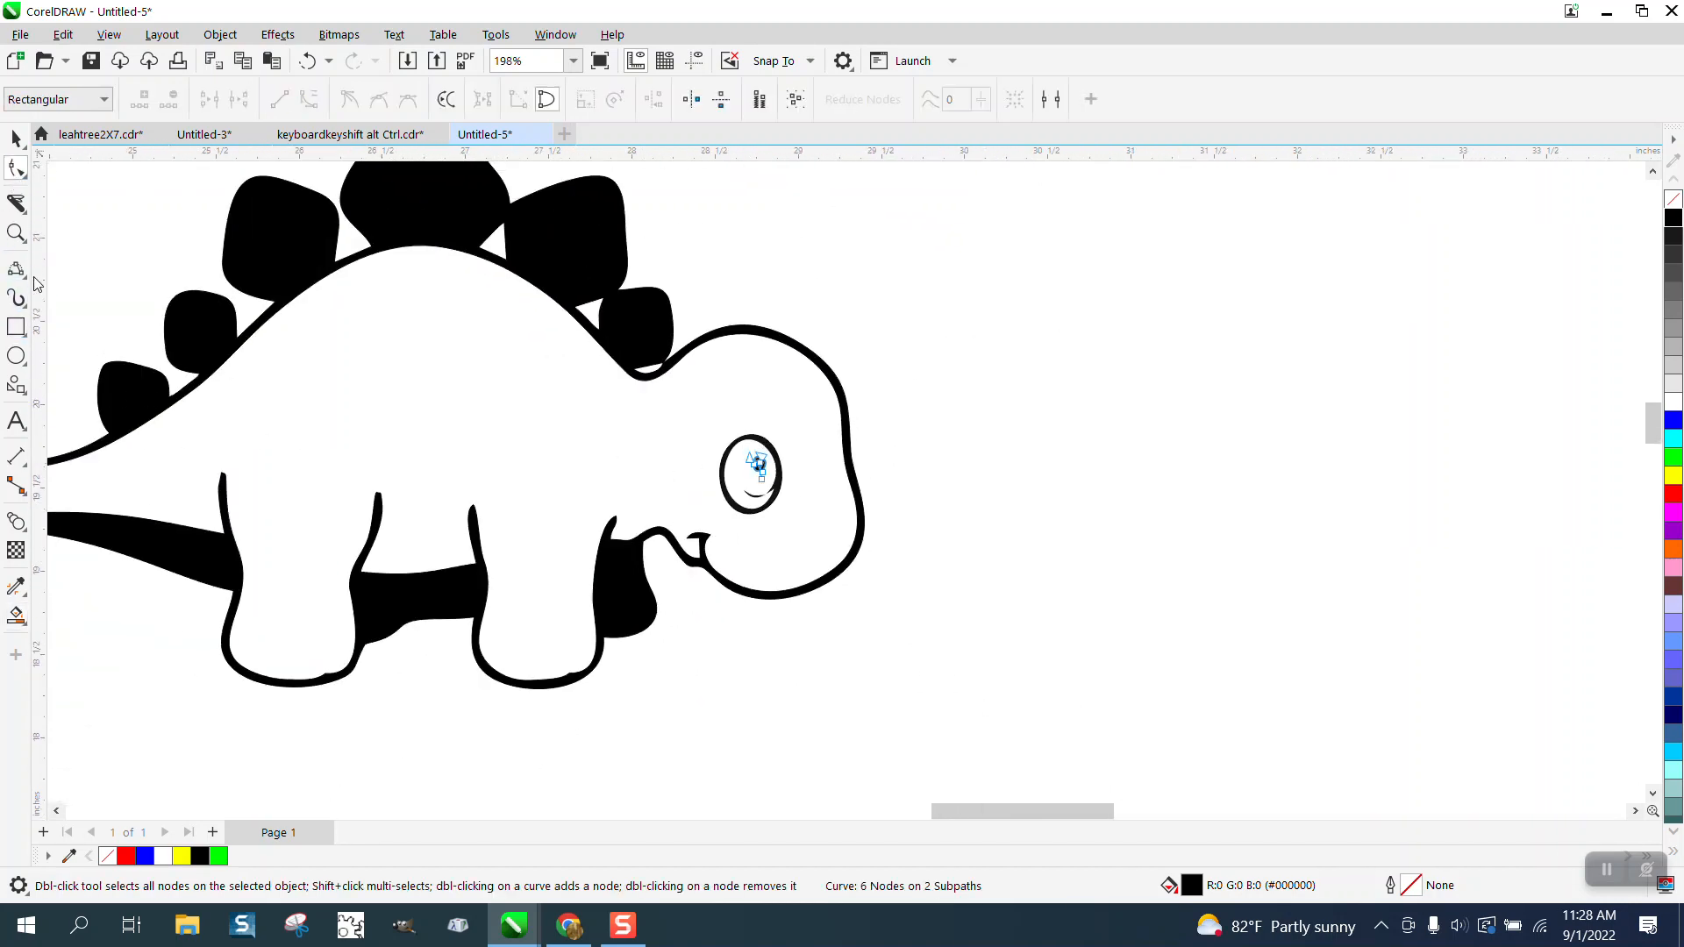
key("z")
left_click_drag(225, 596, 834, 669)
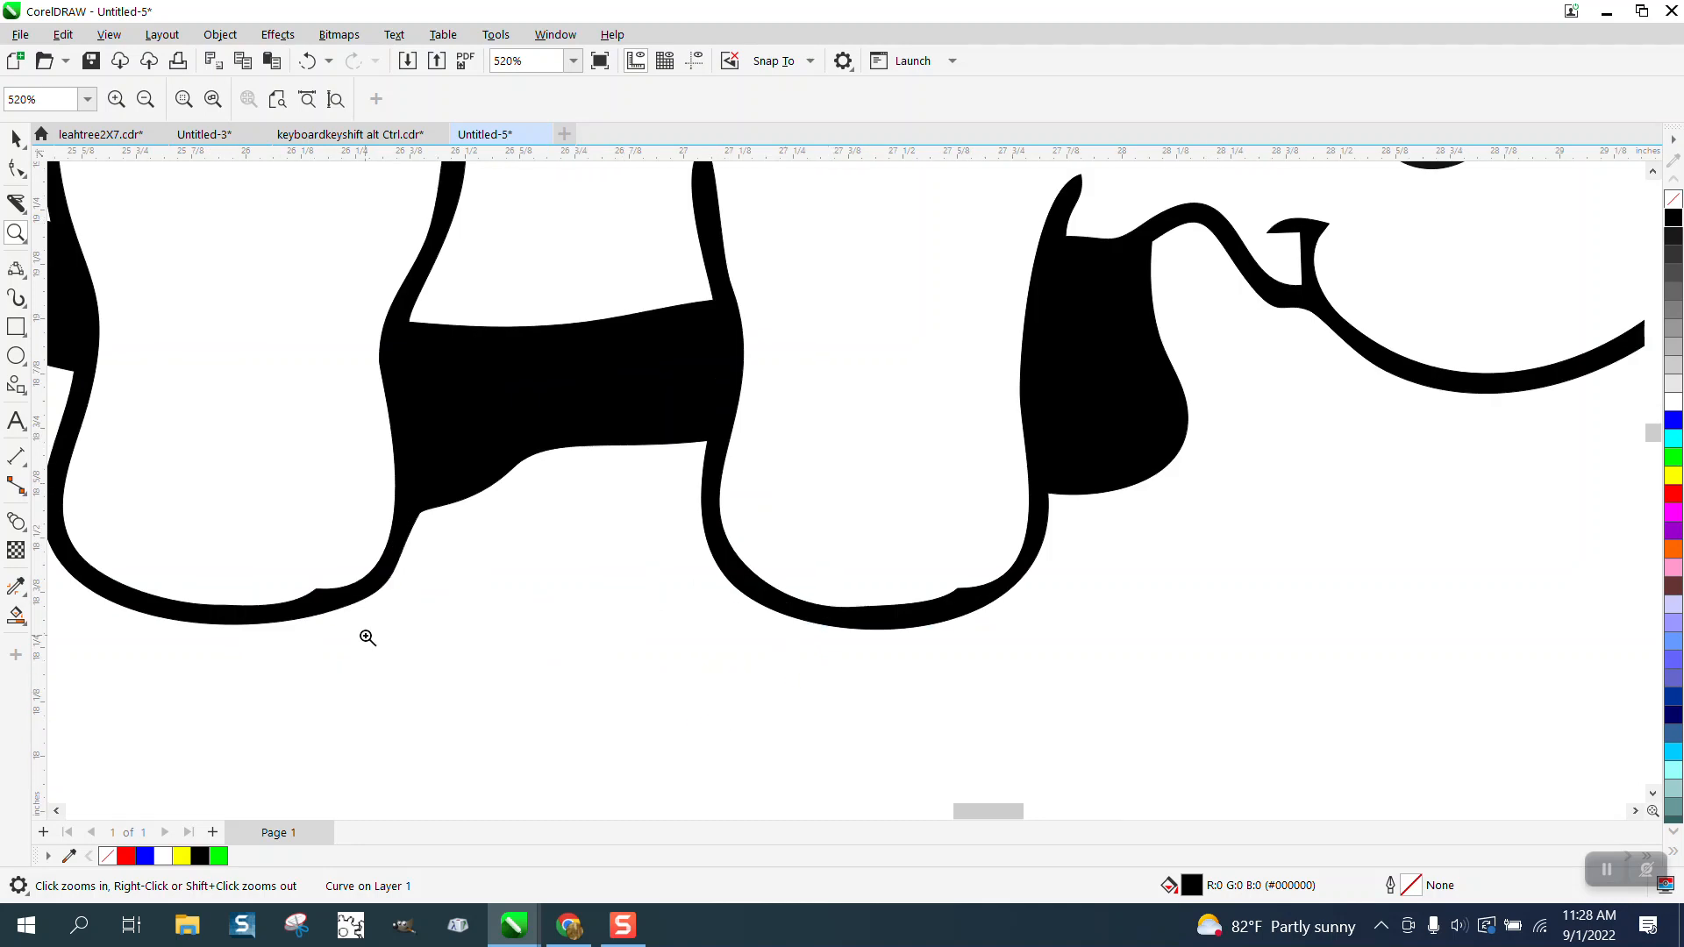
left_click(16, 167)
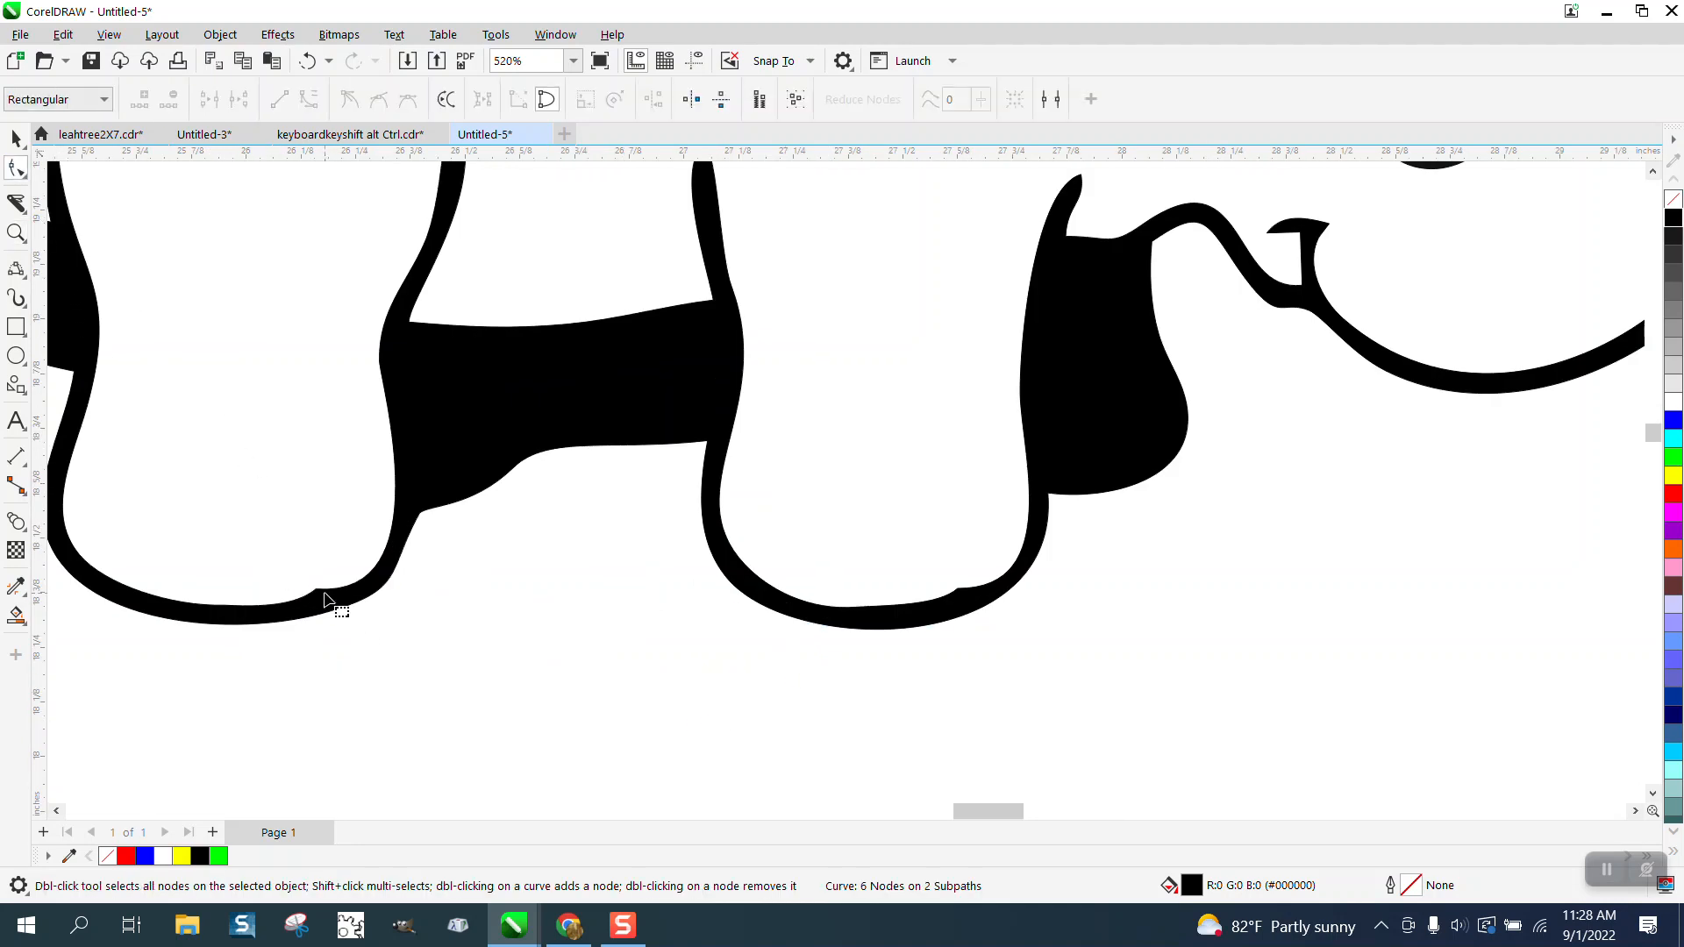
left_click(324, 599)
left_click(317, 590)
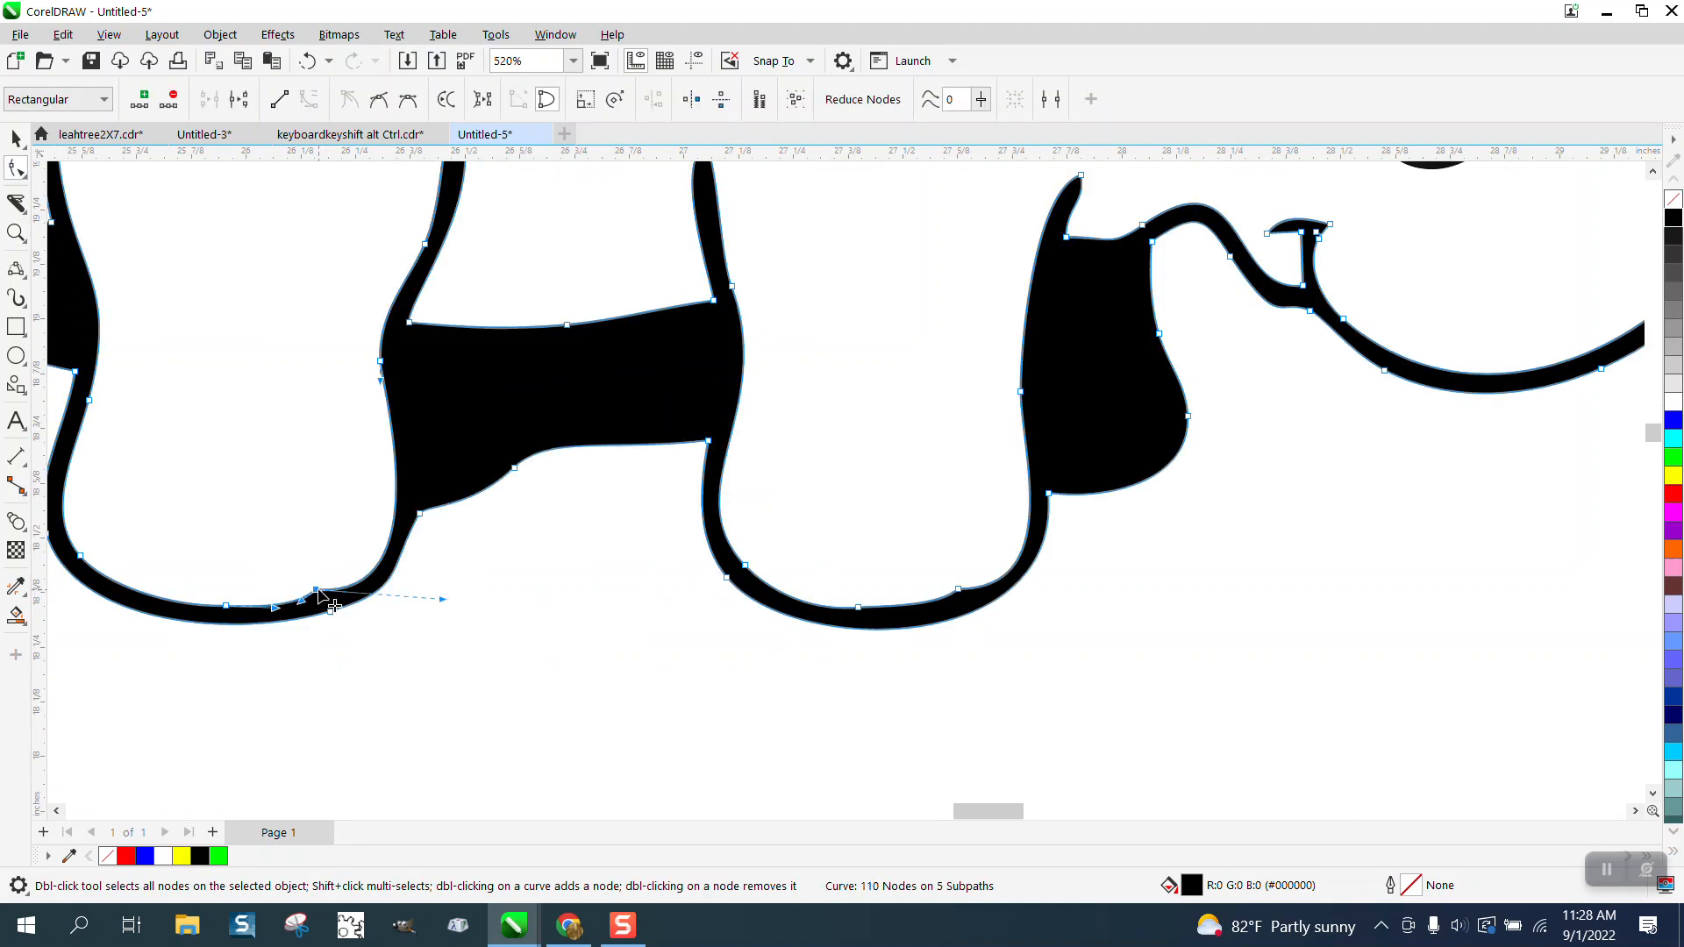
key("Delete")
scroll(492, 604, "down", 2)
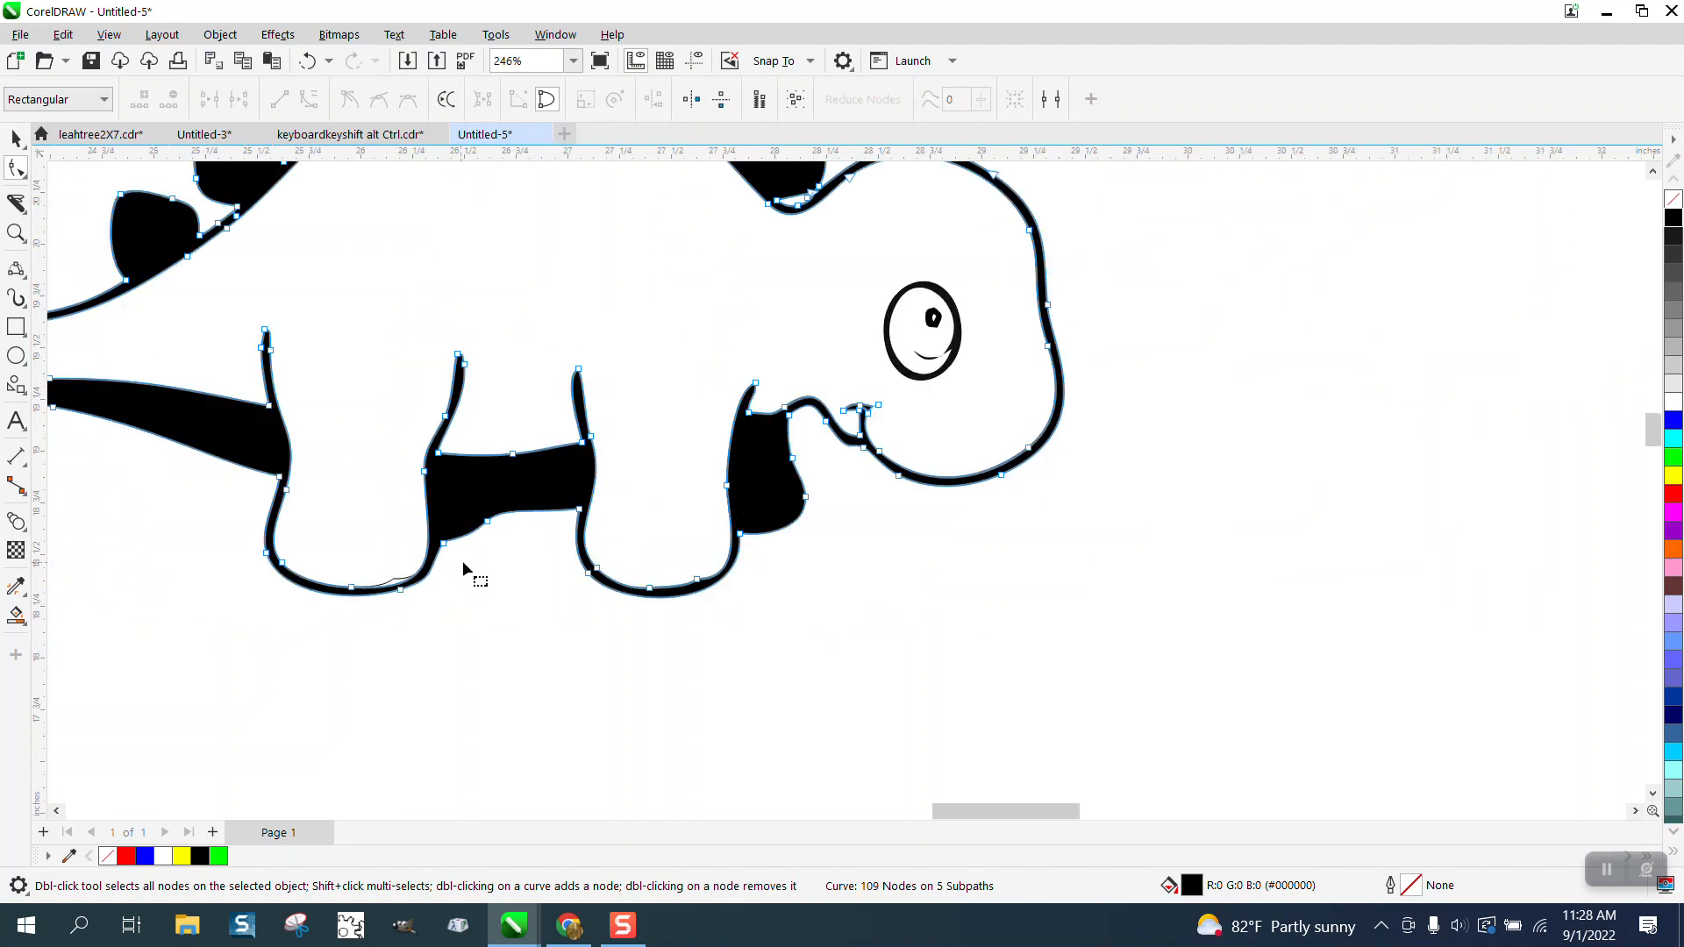
left_click(396, 586)
scroll(439, 591, "down", 2)
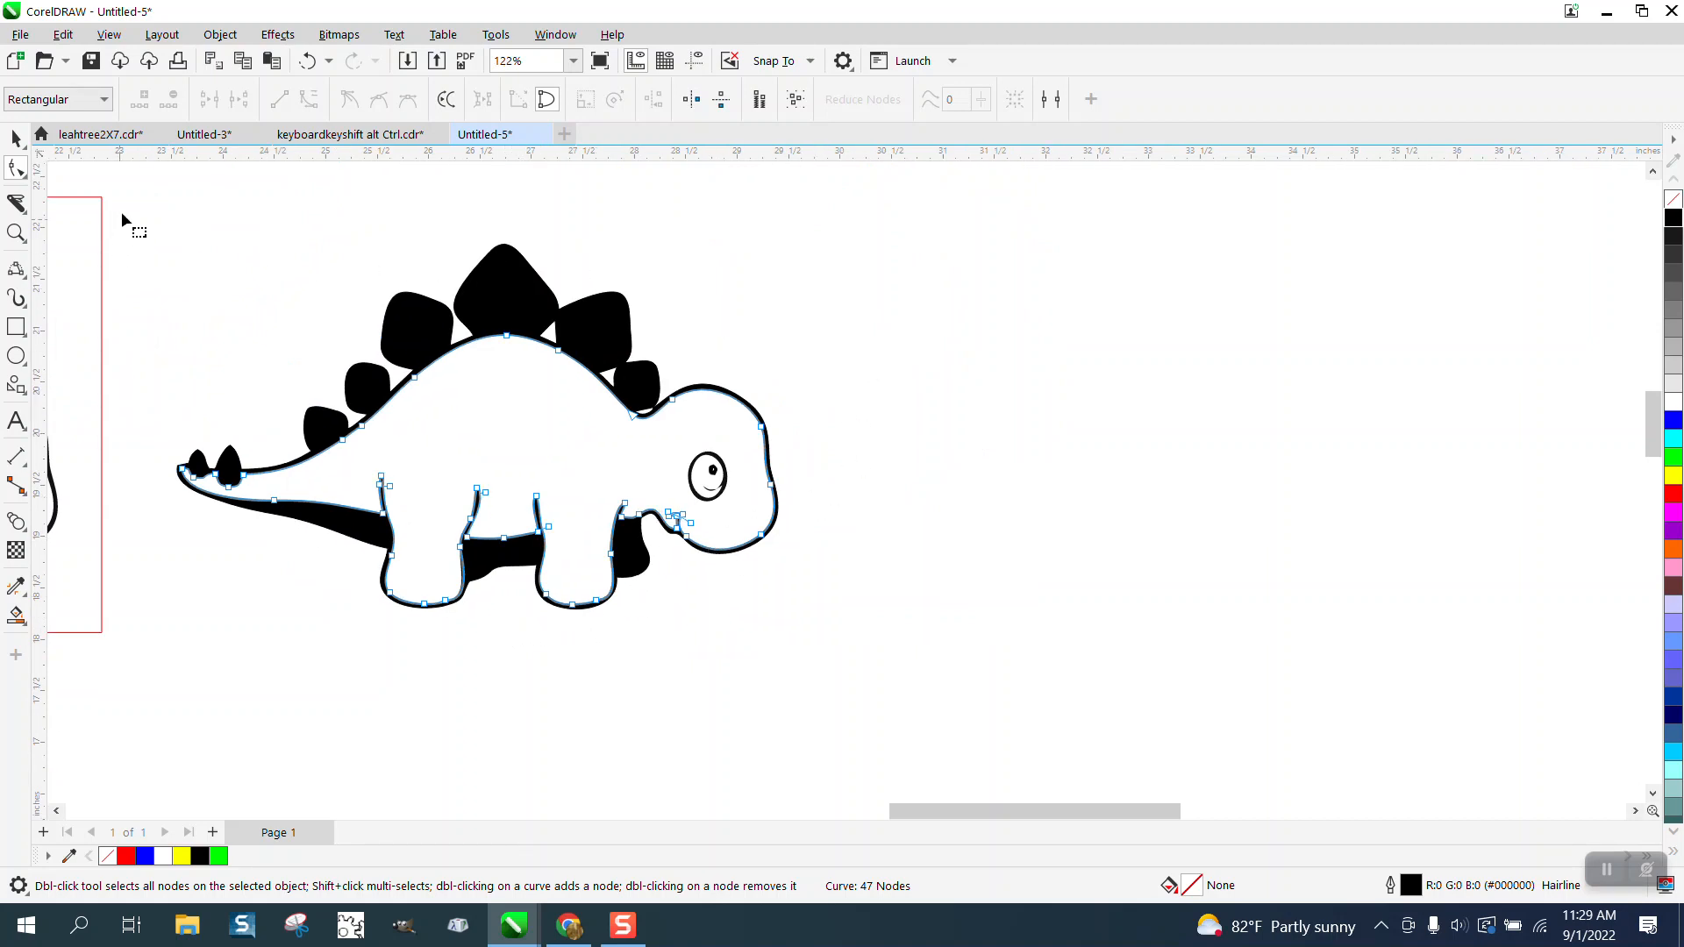
left_click_drag(122, 221, 993, 686)
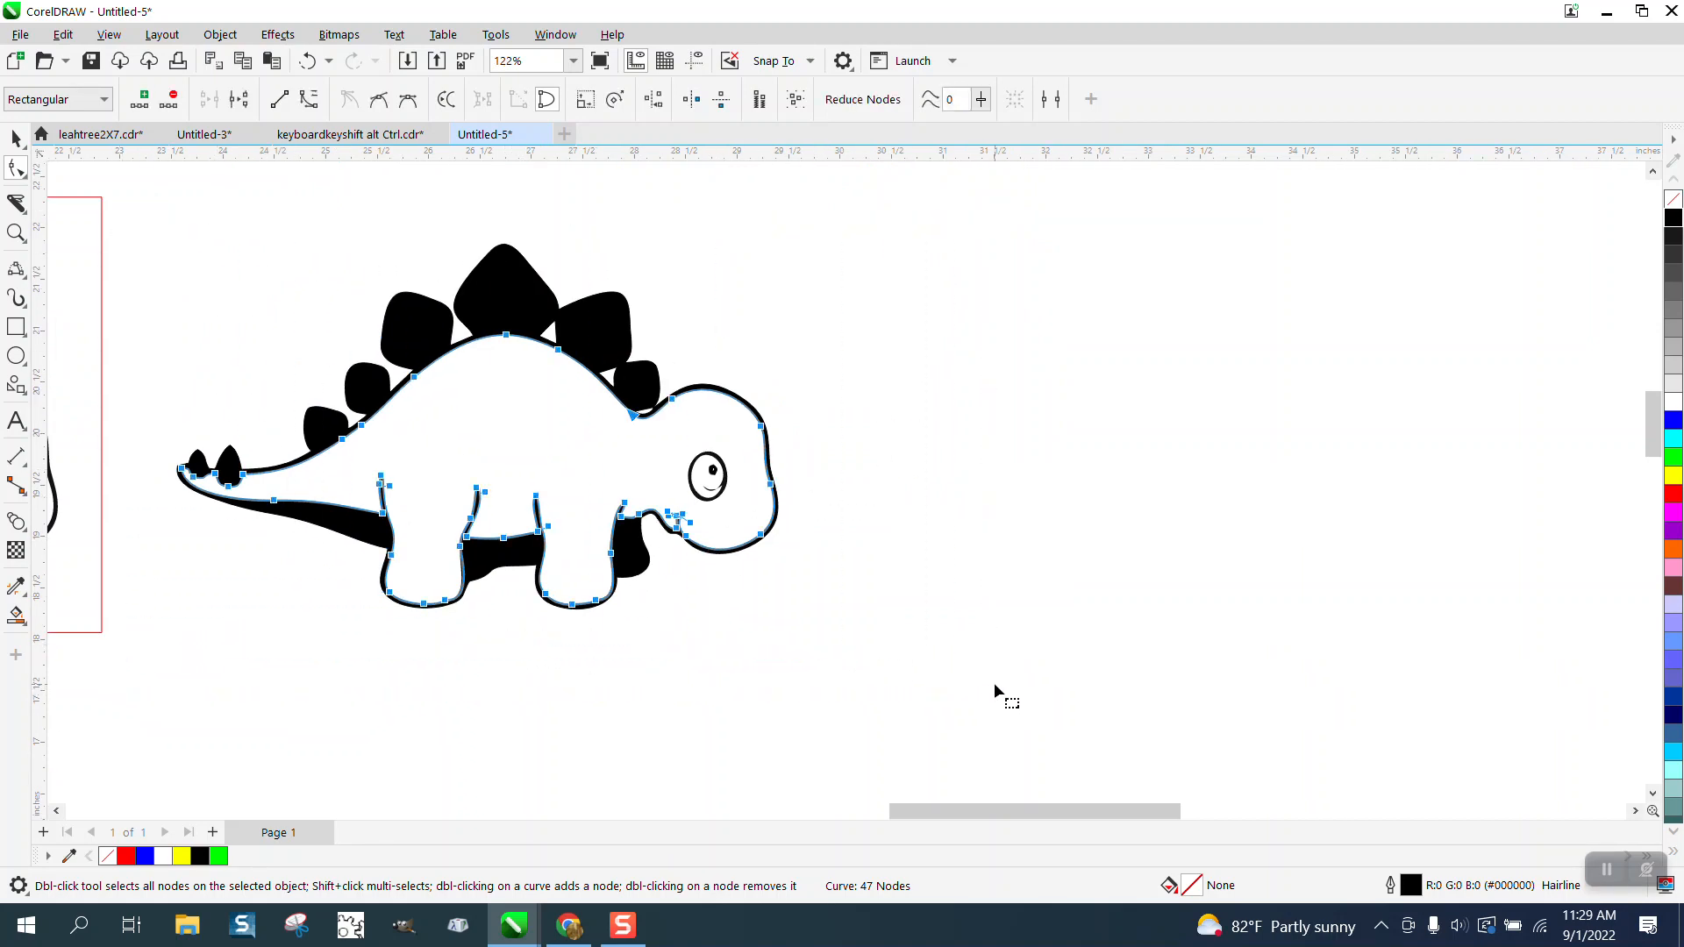
left_click(993, 682)
Step: Delete the node forming the bump on the inner bottom edge of the copy's front foot
left_click(16, 233)
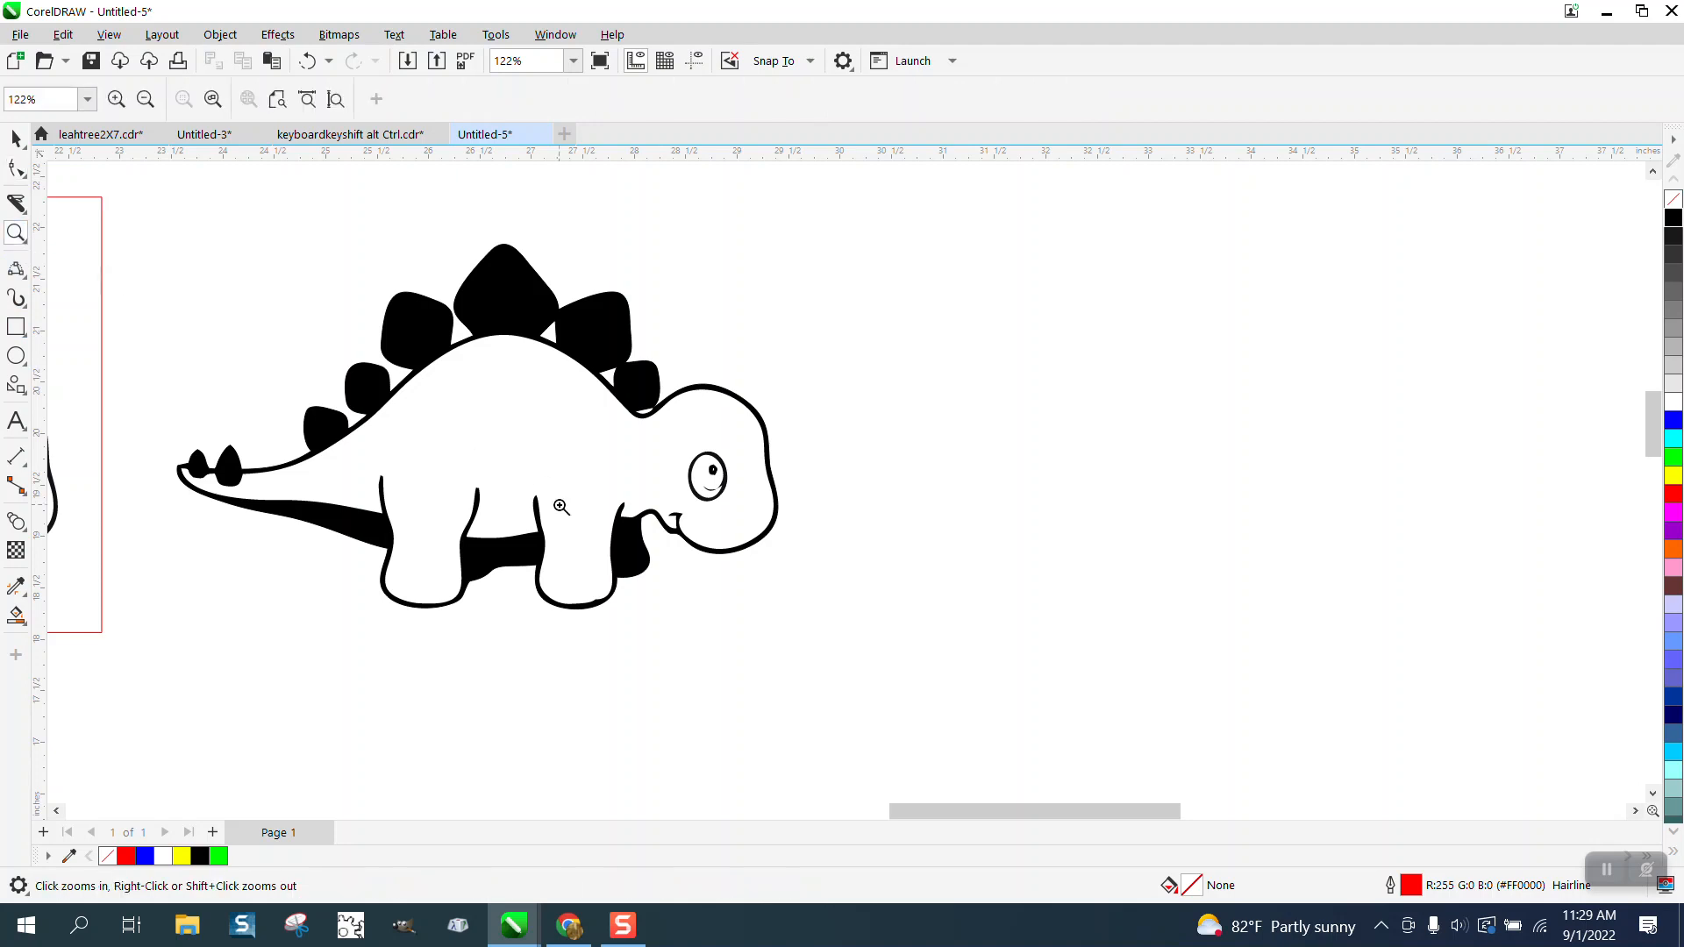
left_click_drag(526, 571, 763, 680)
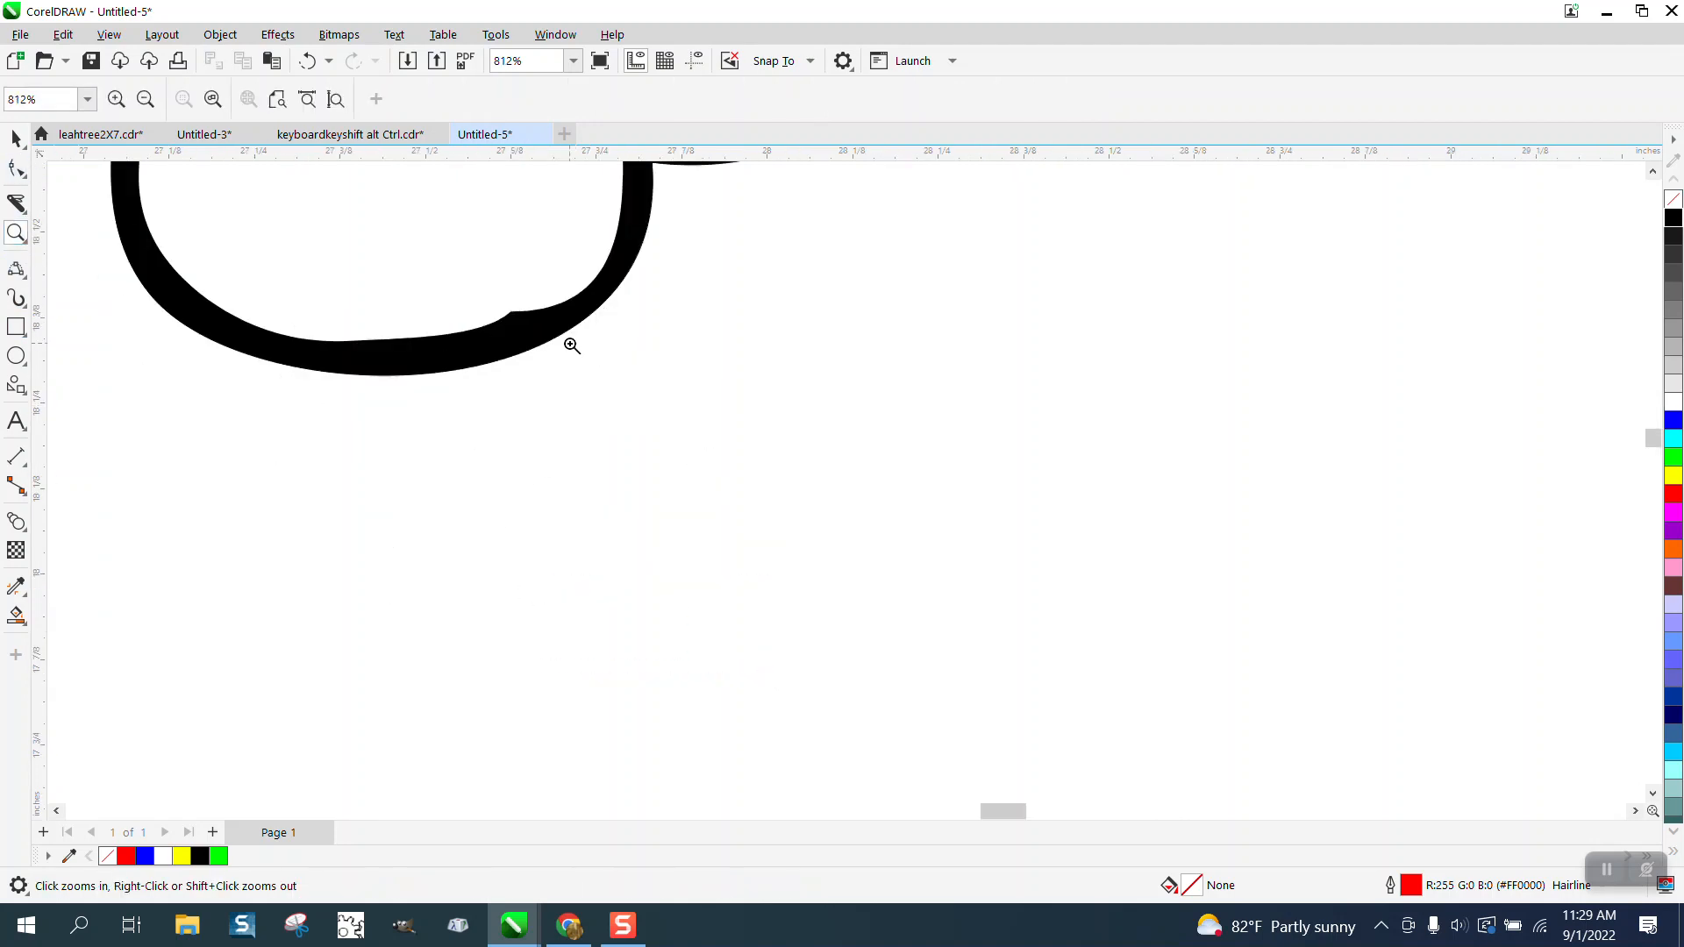
left_click(17, 167)
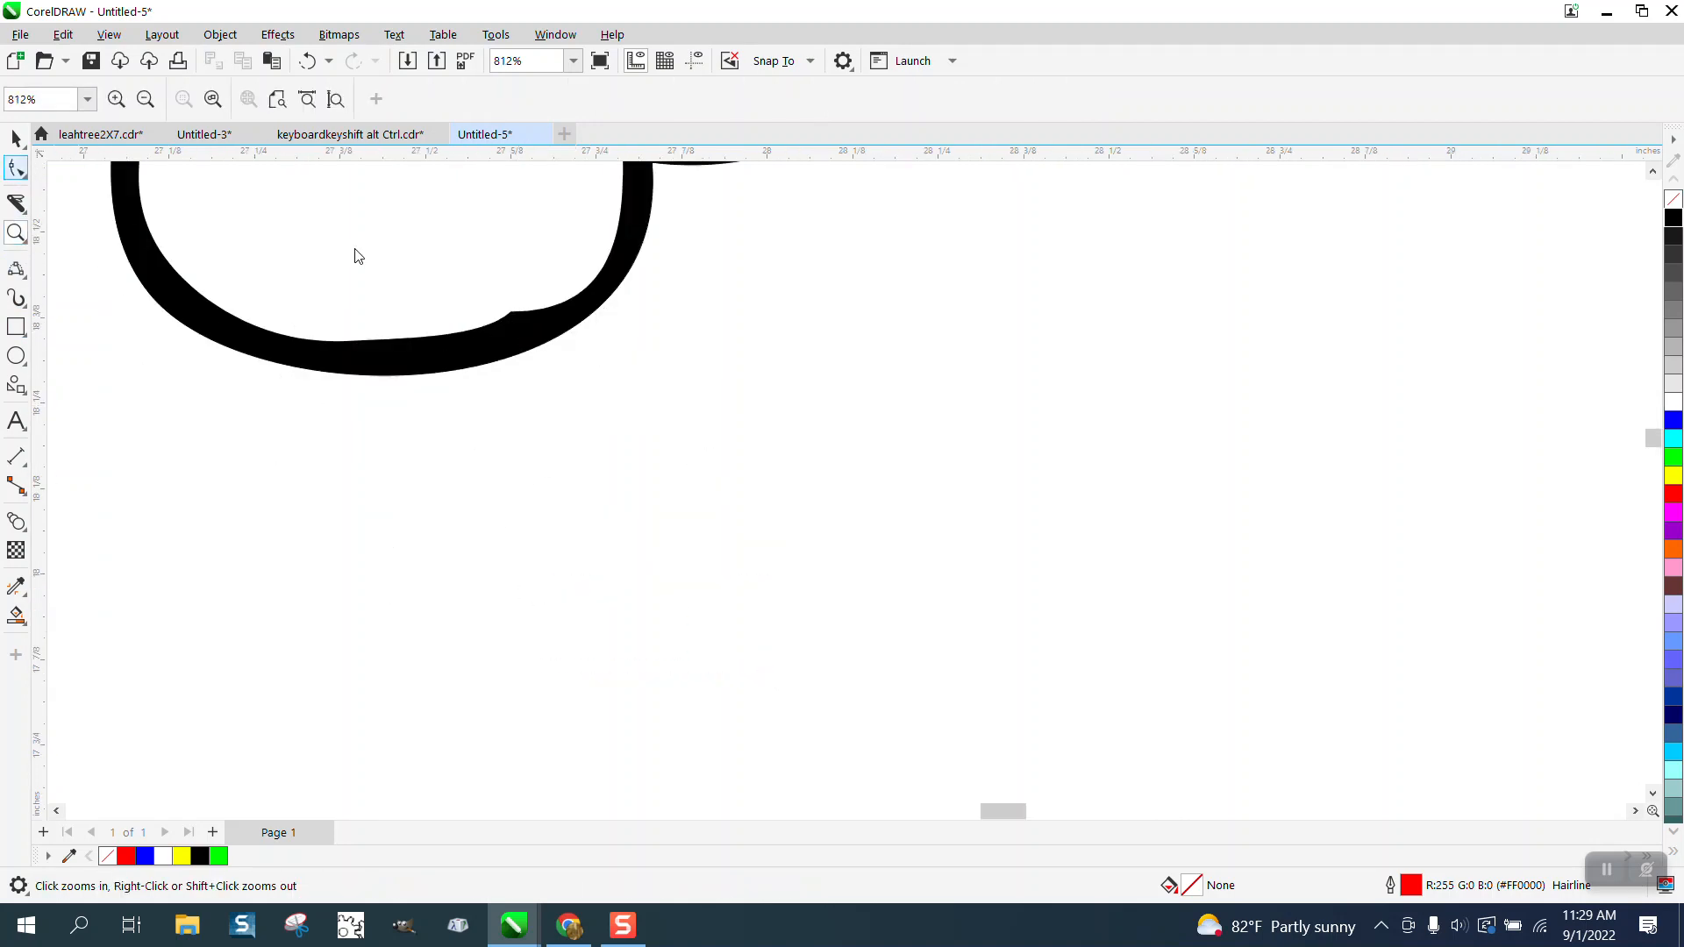
left_click(519, 327)
left_click(514, 313)
key("Delete")
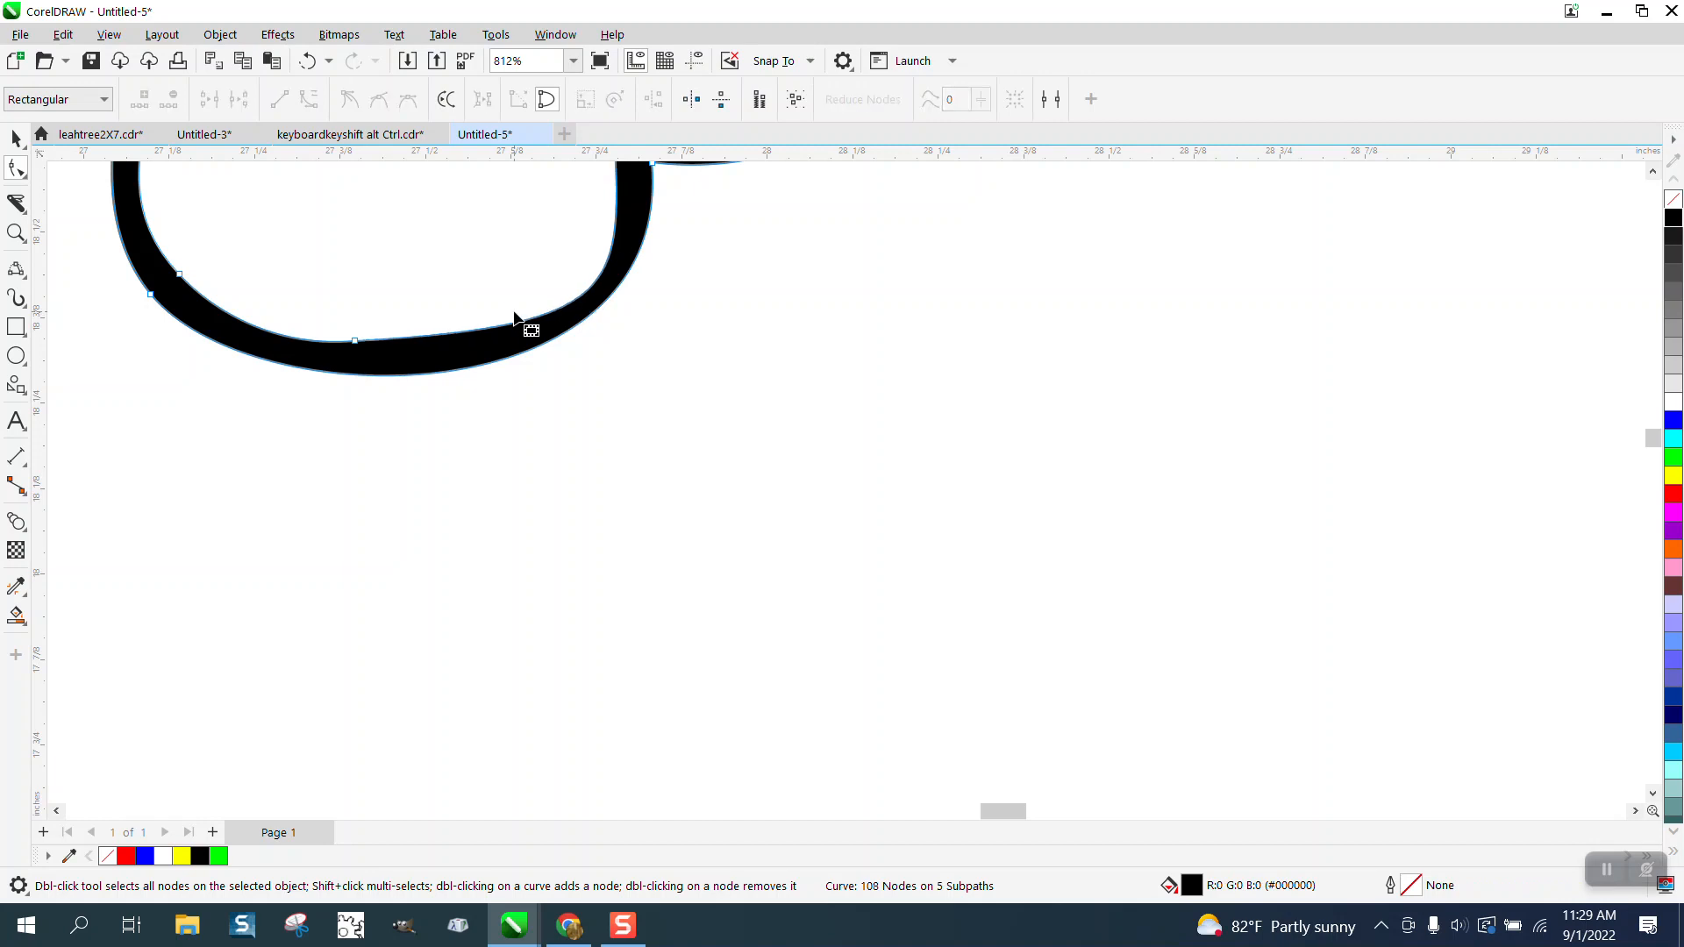
scroll(633, 419, "down", 4)
scroll(681, 462, "down", 1)
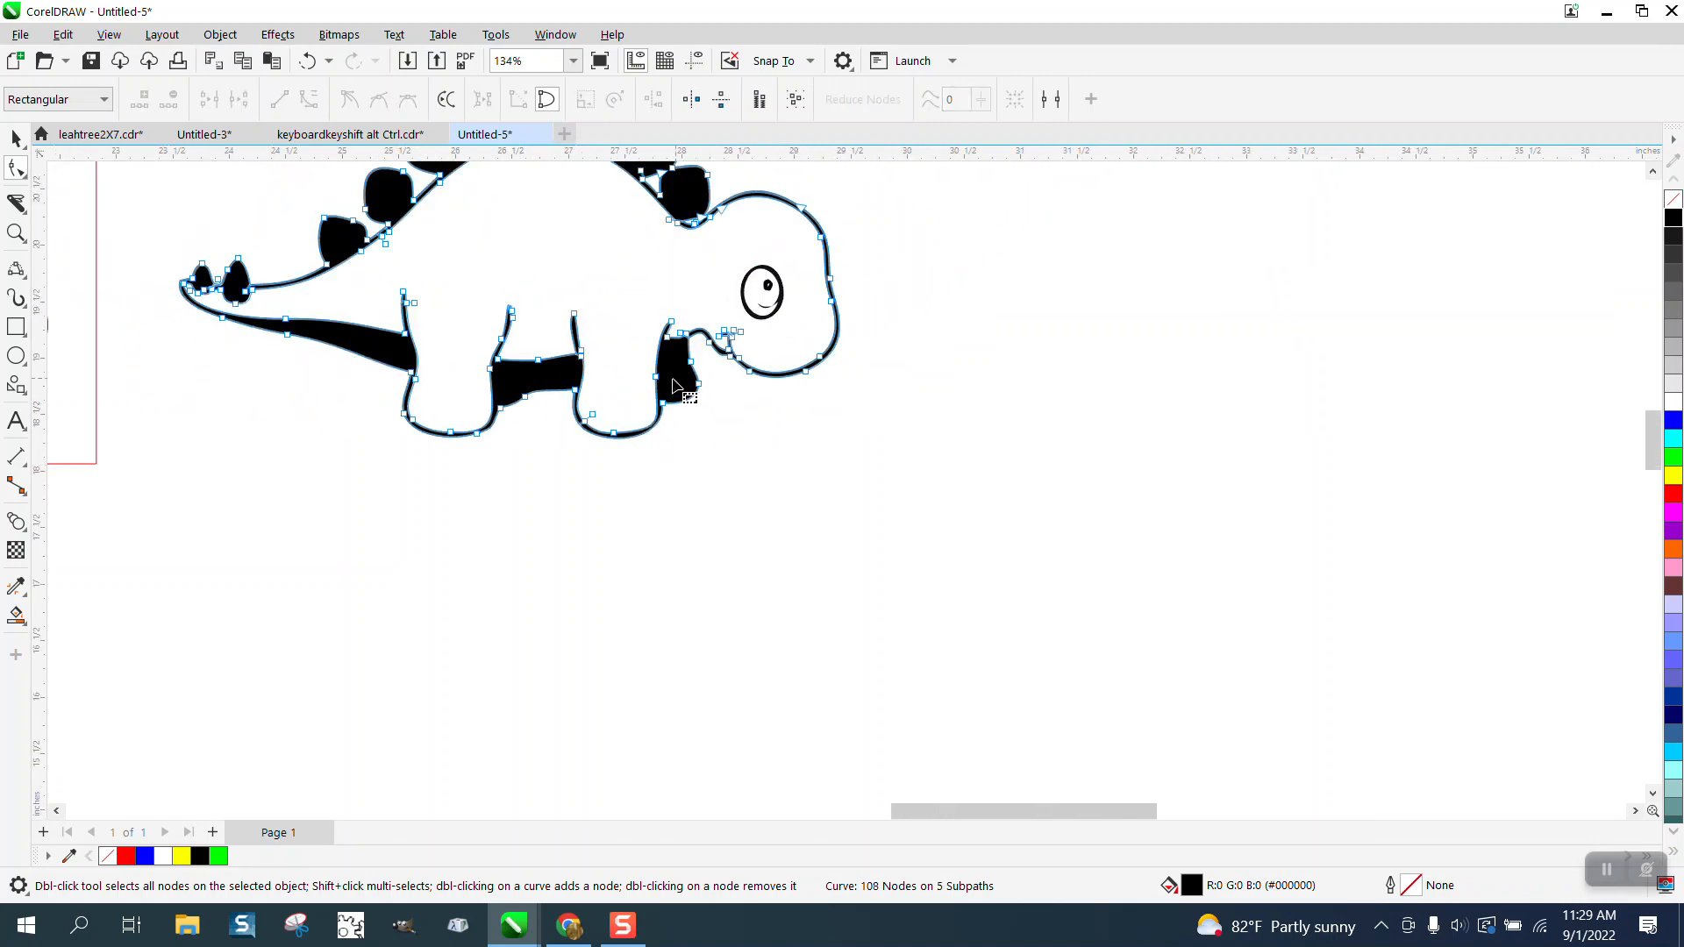
Step: Undo the foot, pupil, eye and black fill edits, back to the yellow-filled body shape inside the copy's unfilled silhouette
left_click(16, 232)
left_click_drag(180, 255, 775, 416)
scroll(701, 454, "down", 1)
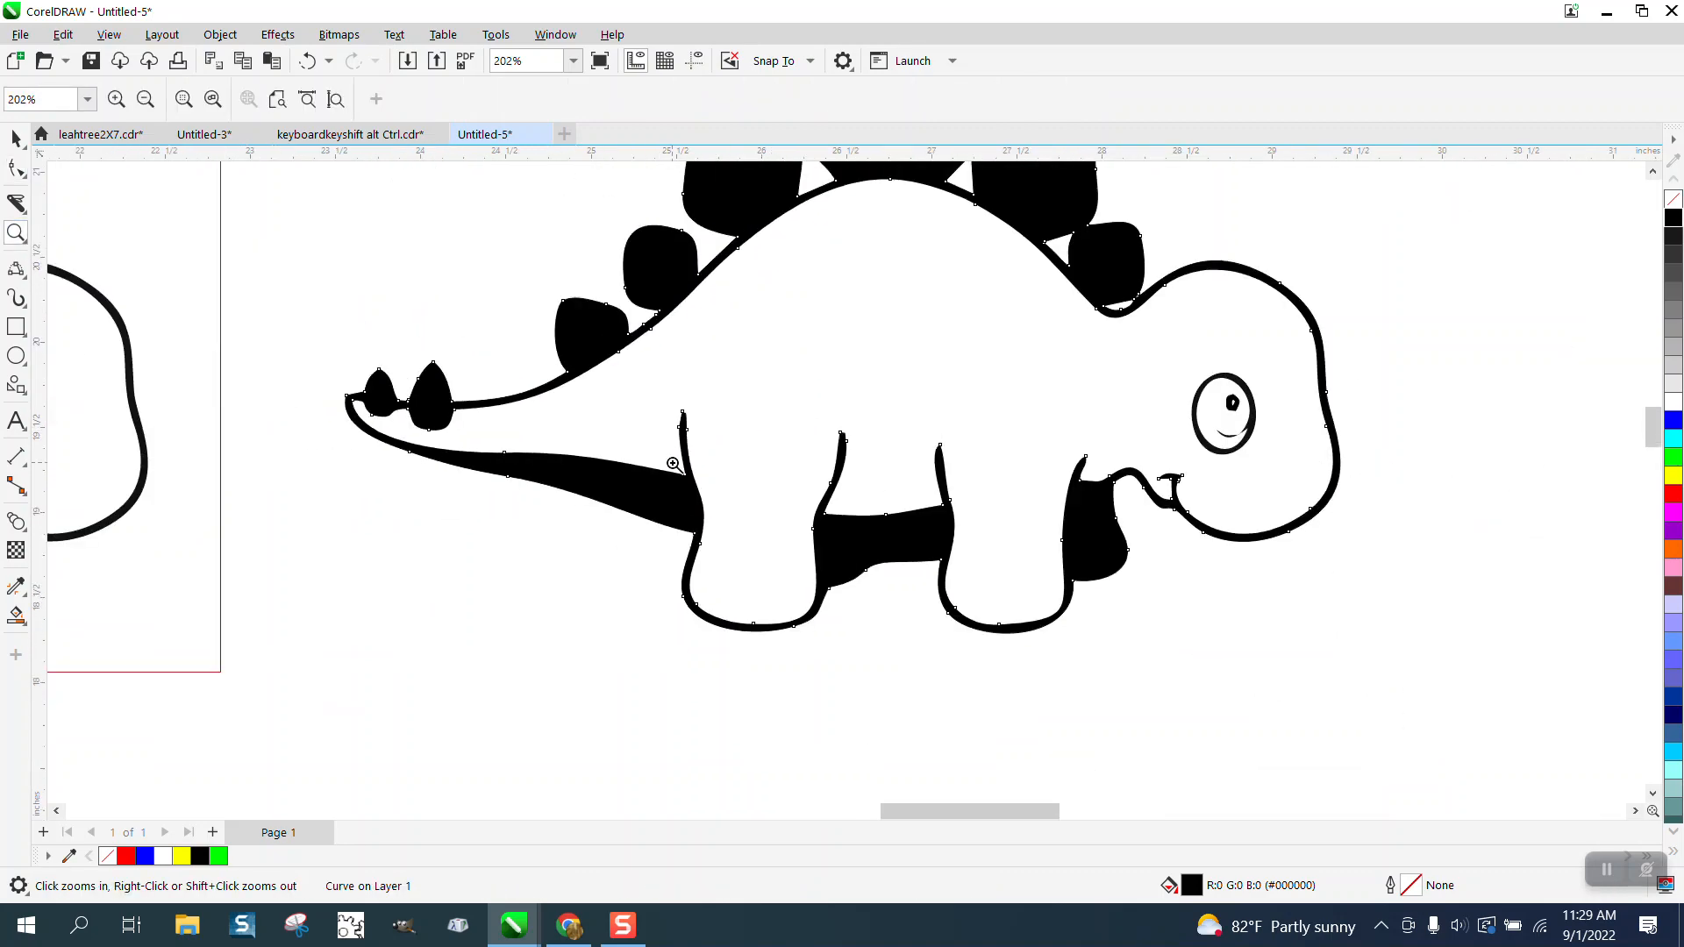
scroll(672, 463, "down", 1)
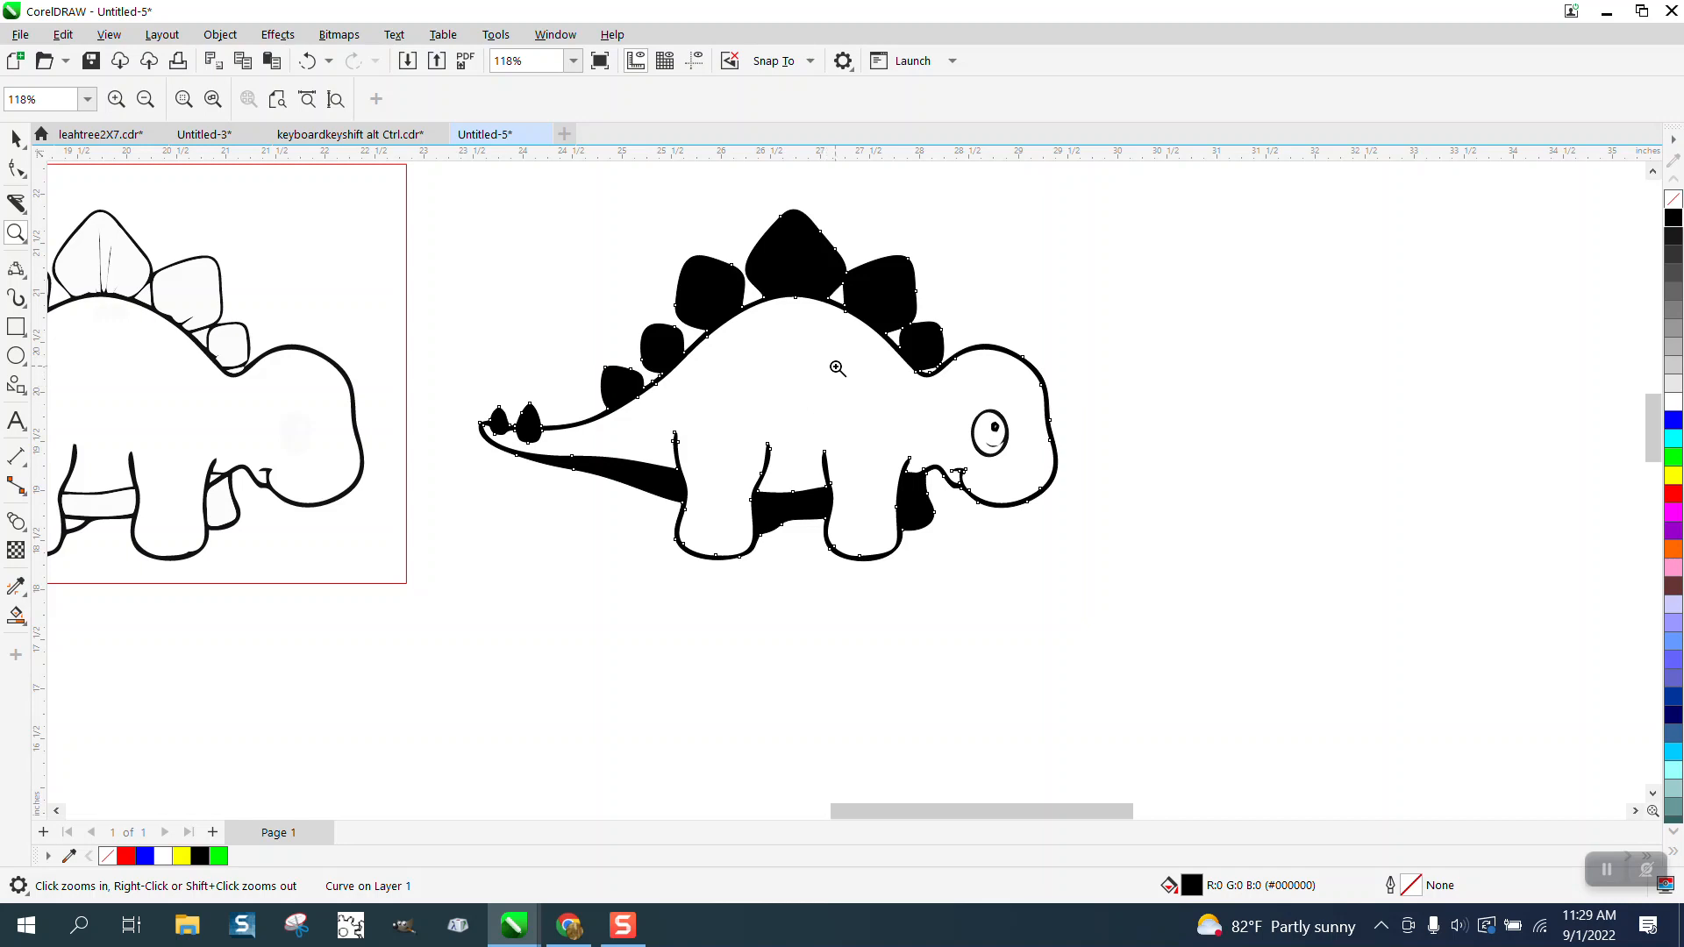
left_click(306, 61)
left_click(306, 60)
left_click(307, 61)
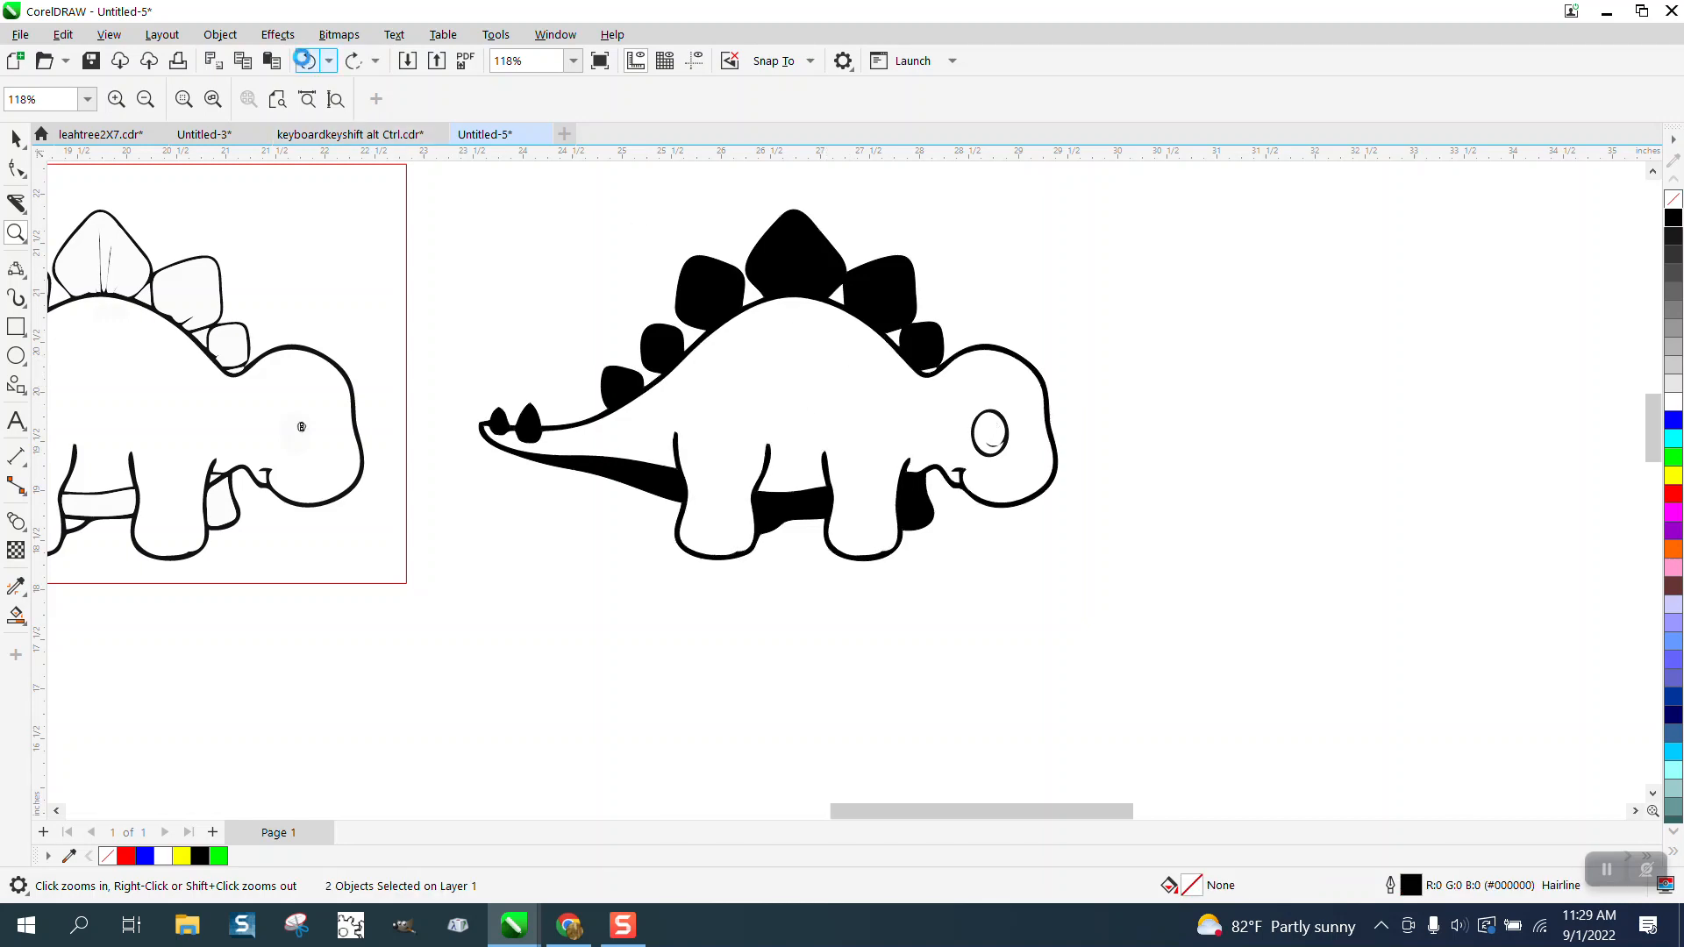
left_click(306, 61)
left_click(306, 61)
left_click(306, 60)
left_click(306, 61)
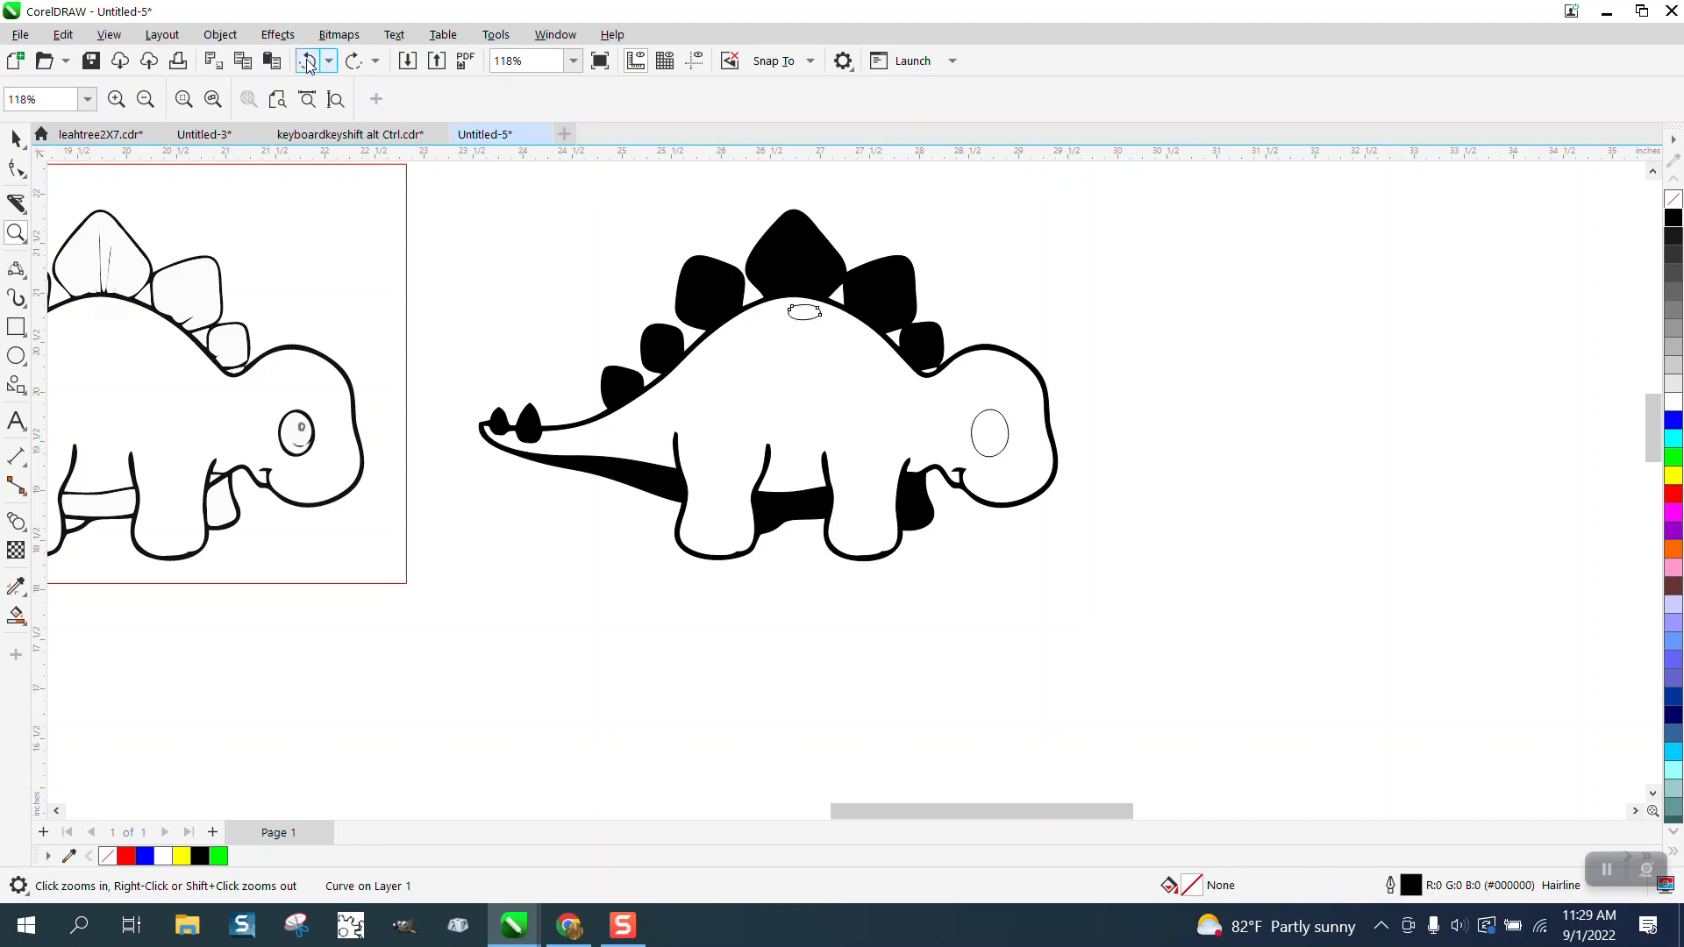
left_click(307, 61)
left_click(307, 62)
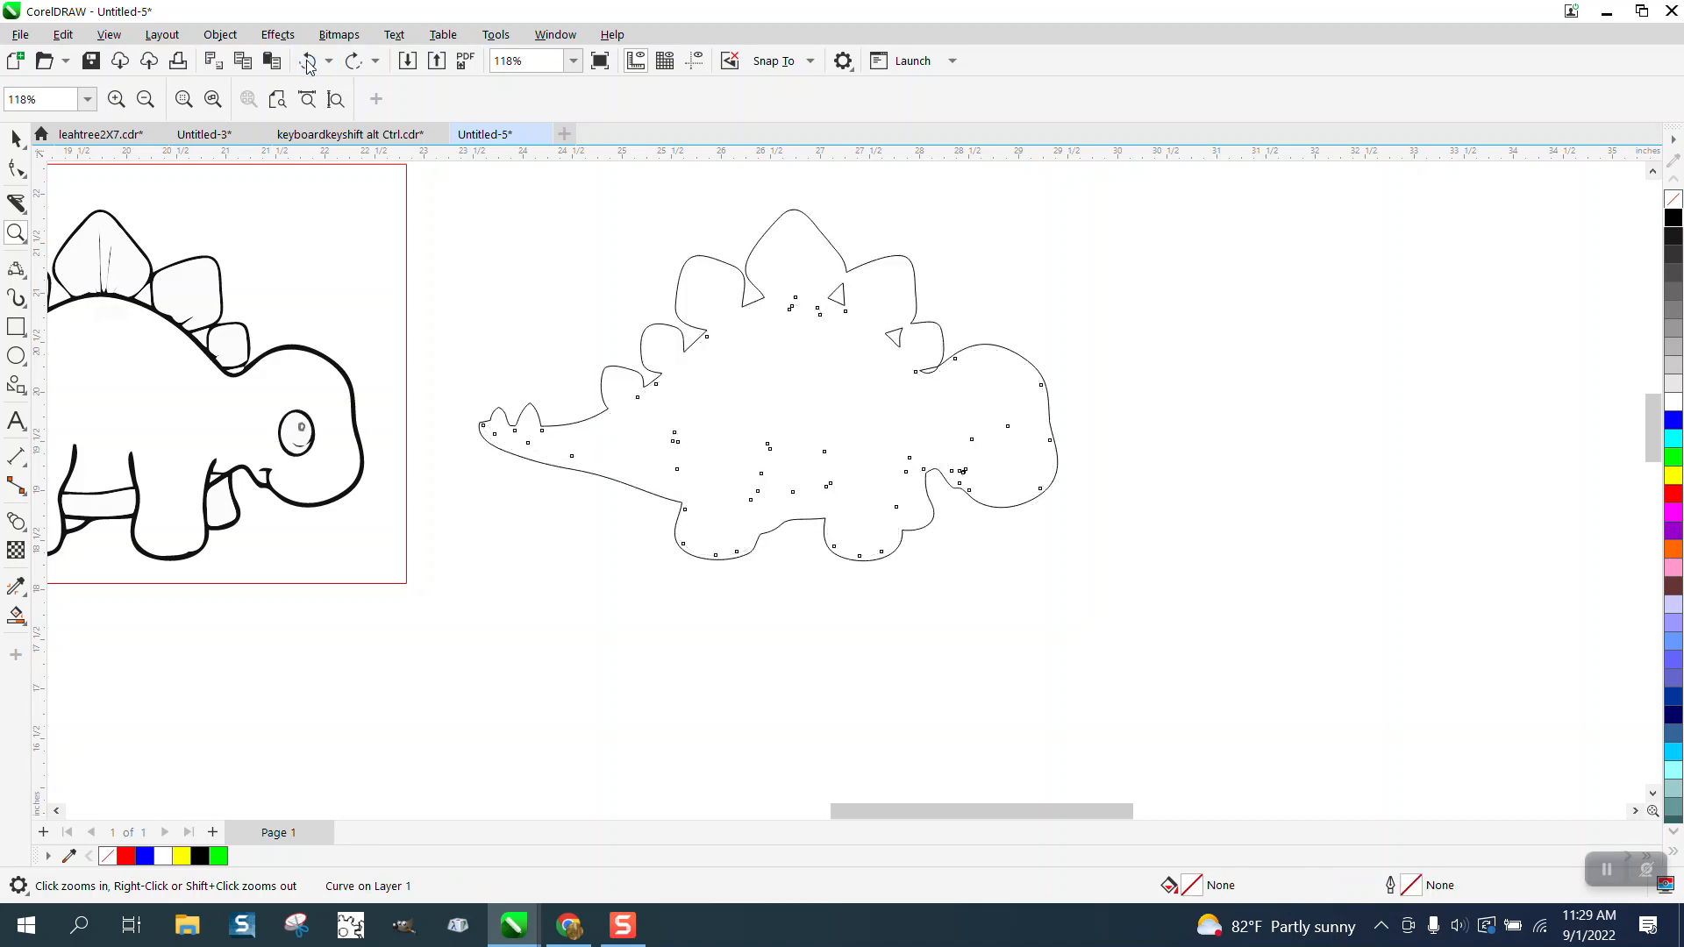
left_click(323, 63)
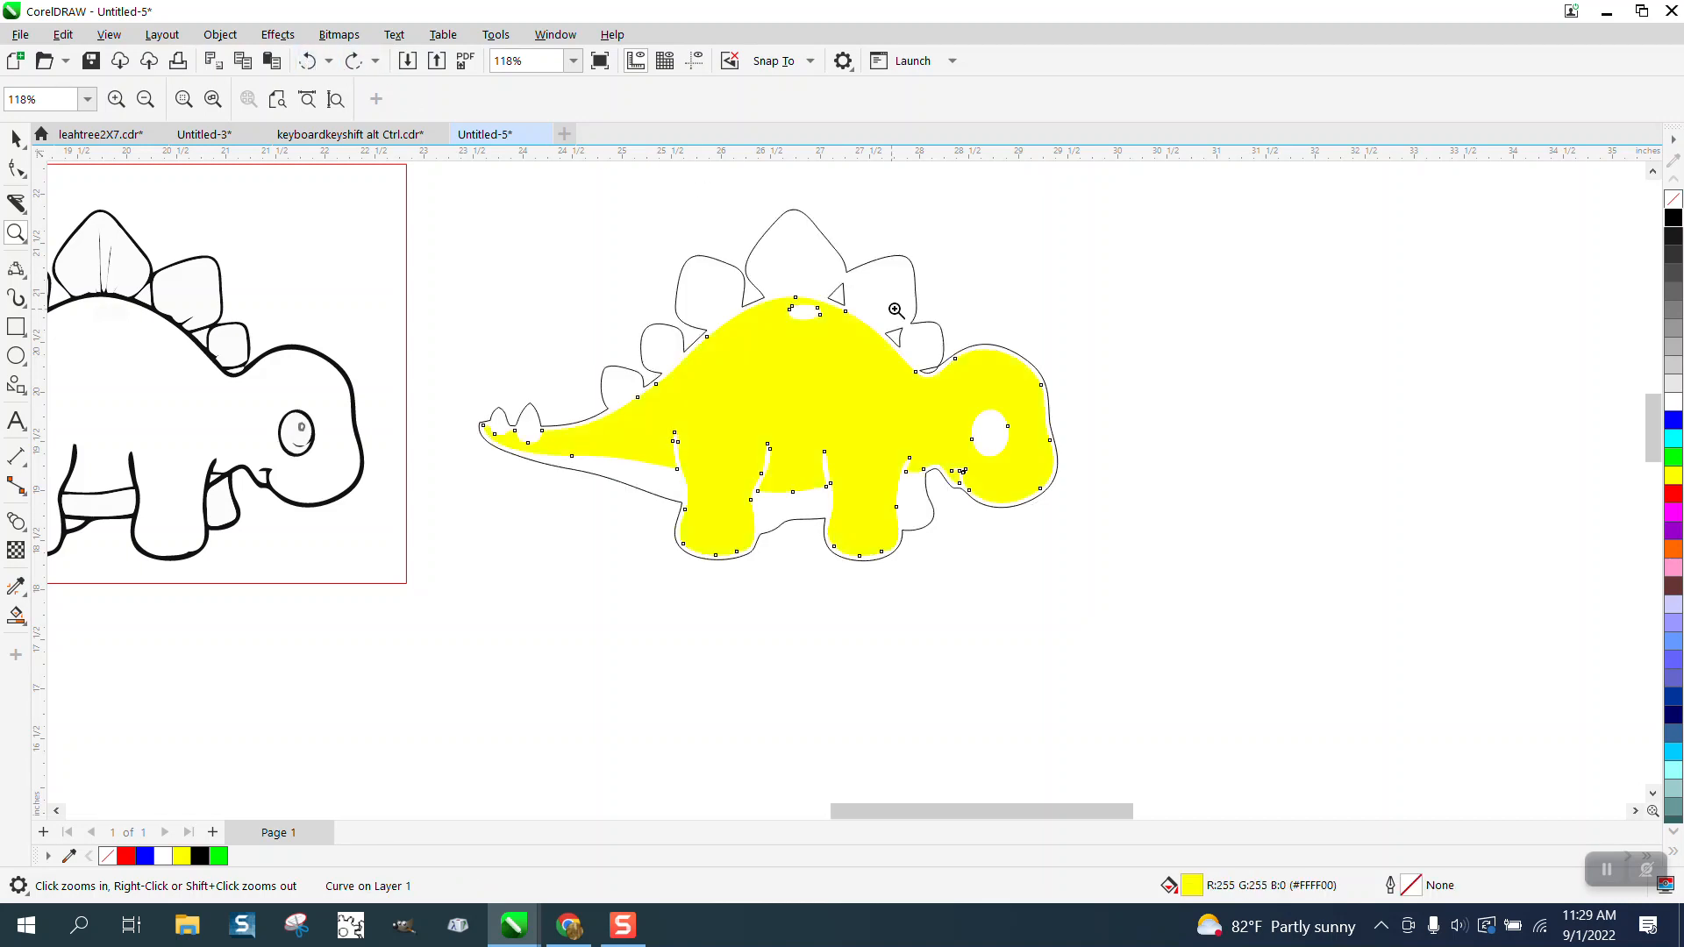
Step: Give the yellow body shape no fill and a black hairline outline, and move it 7 inches right of the silhouette
left_click(1674, 207)
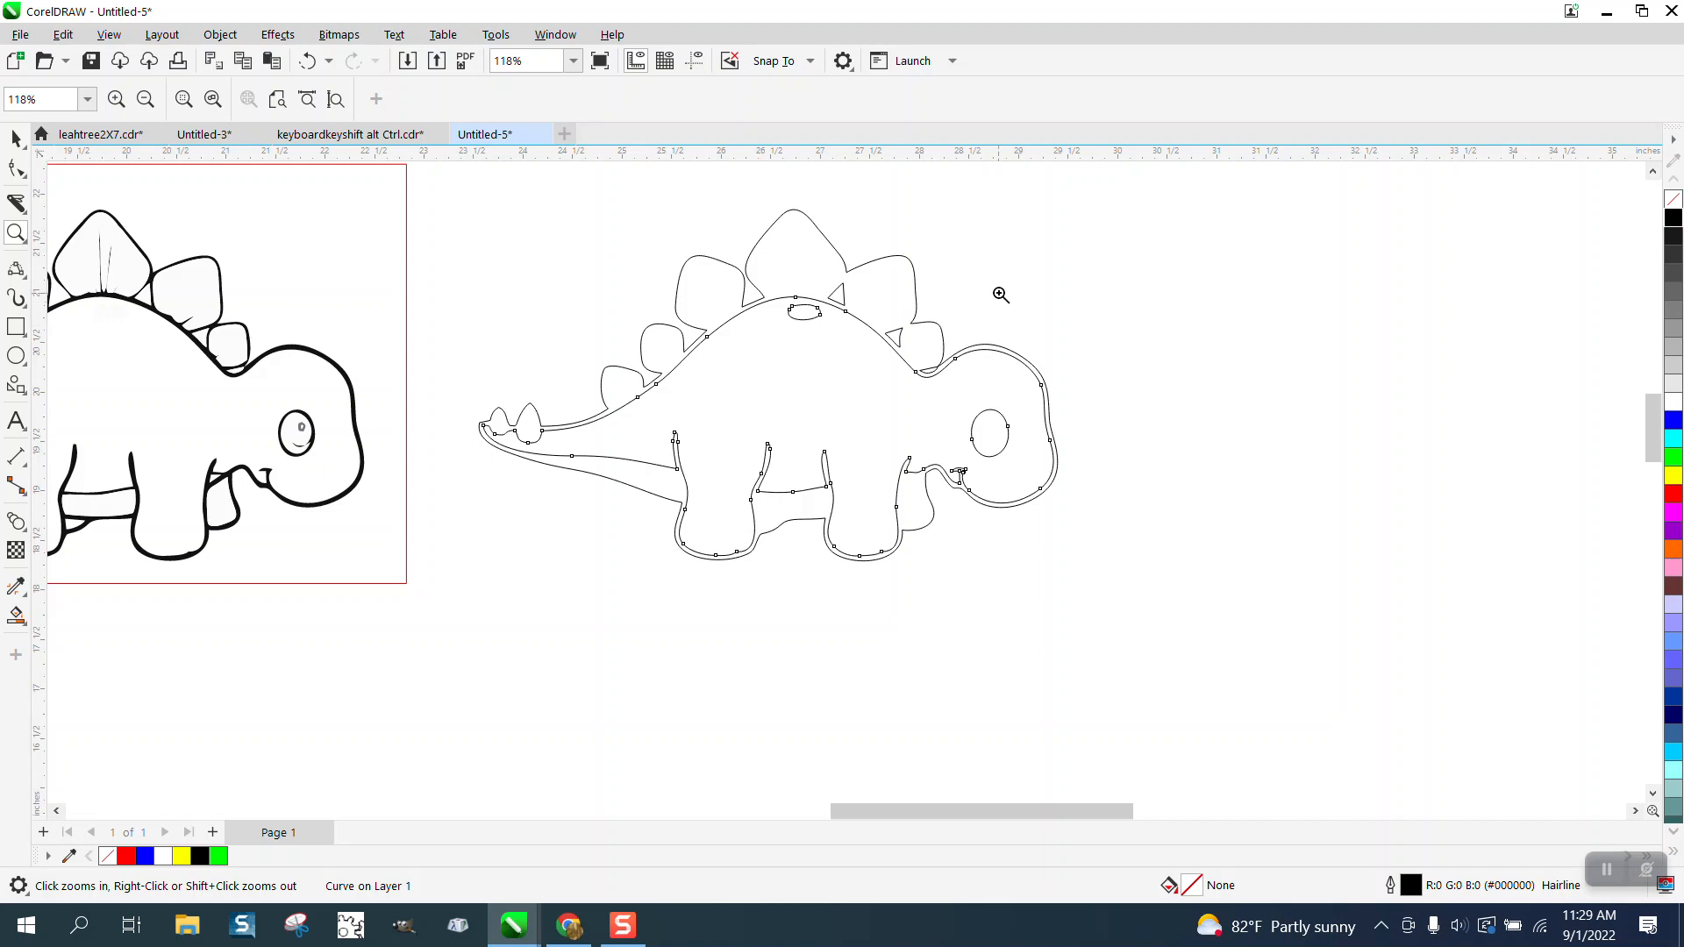
left_click(16, 138)
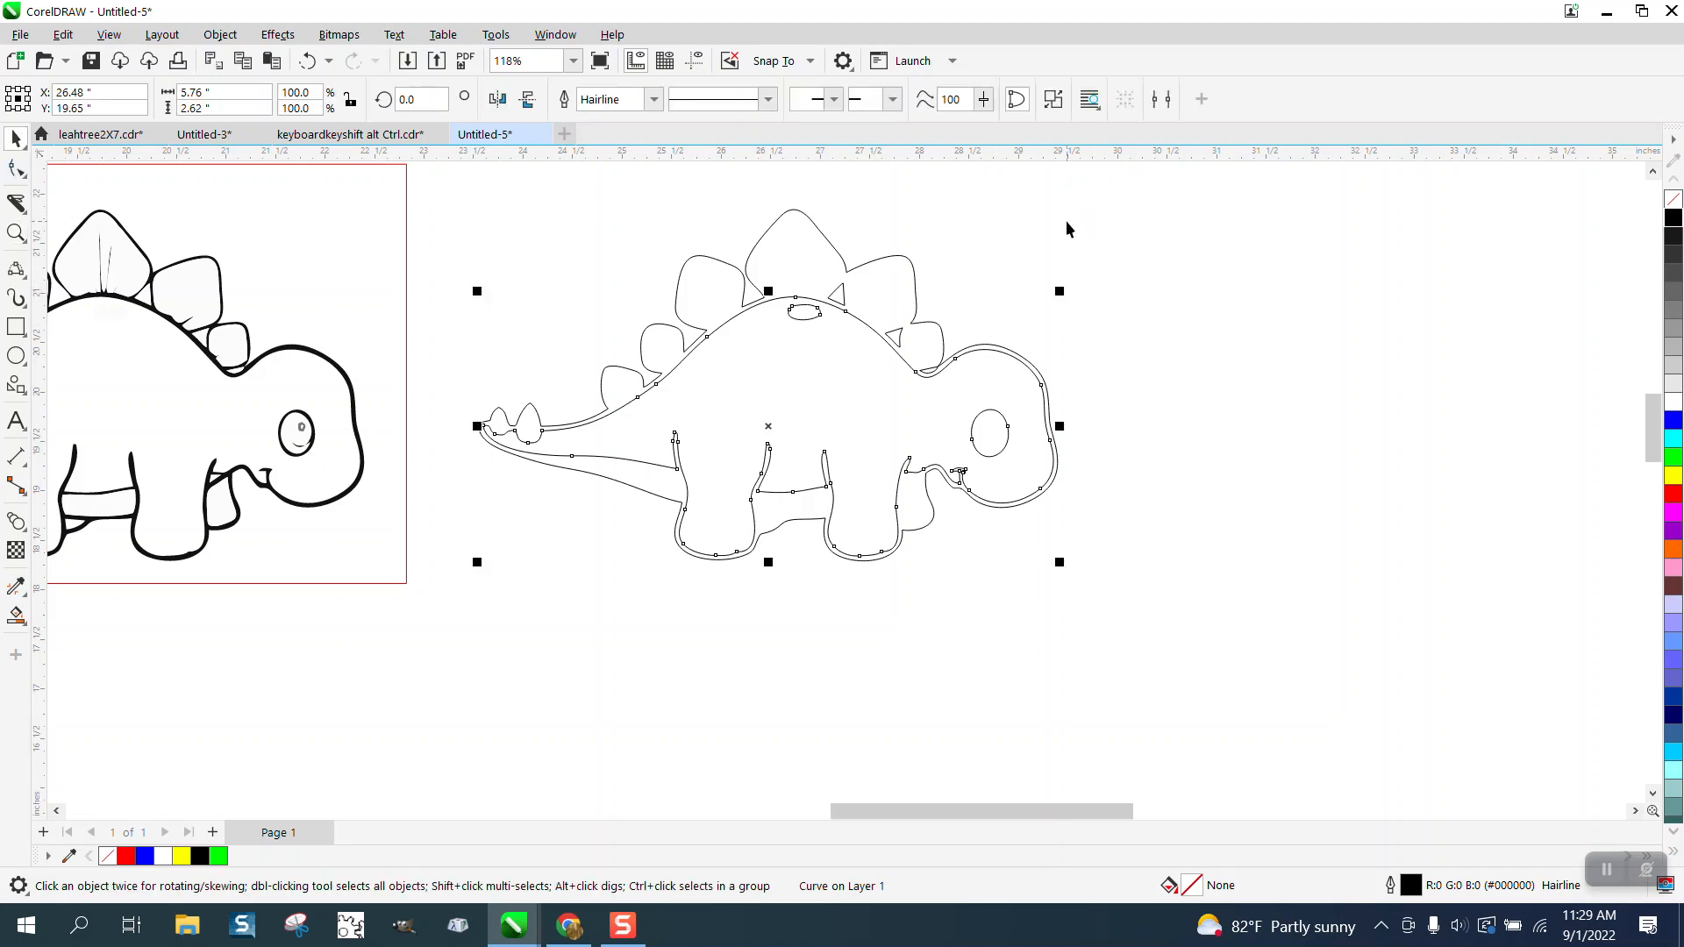
key("Right")
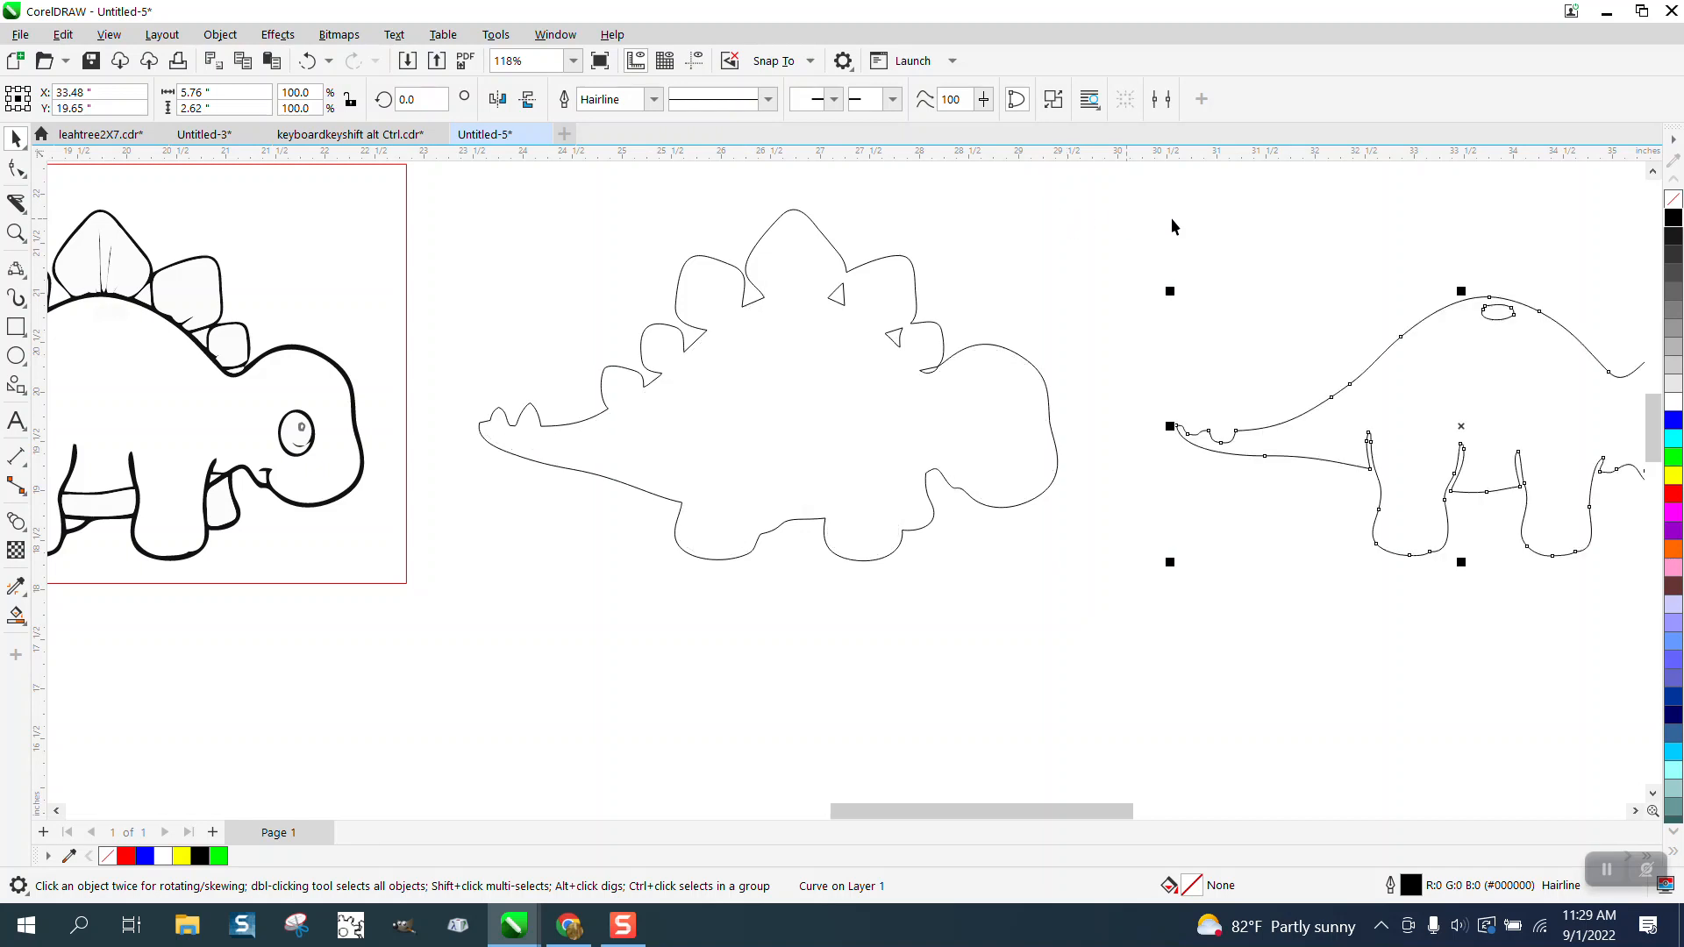
scroll(1061, 263, "down", 1)
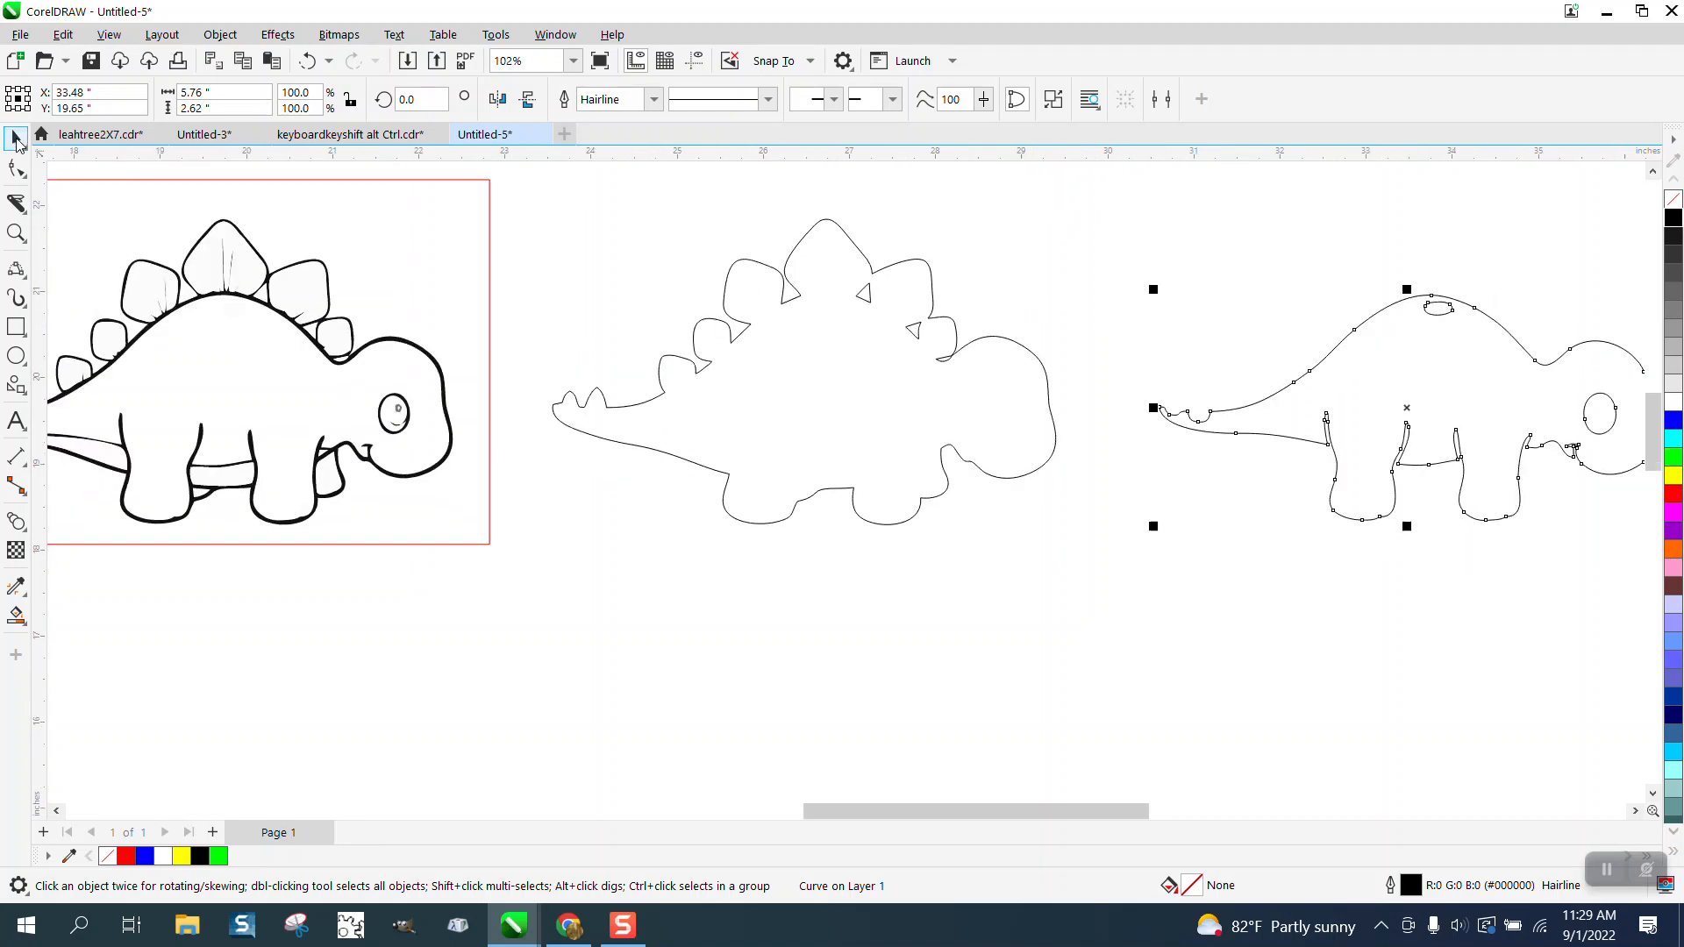
left_click(1442, 278)
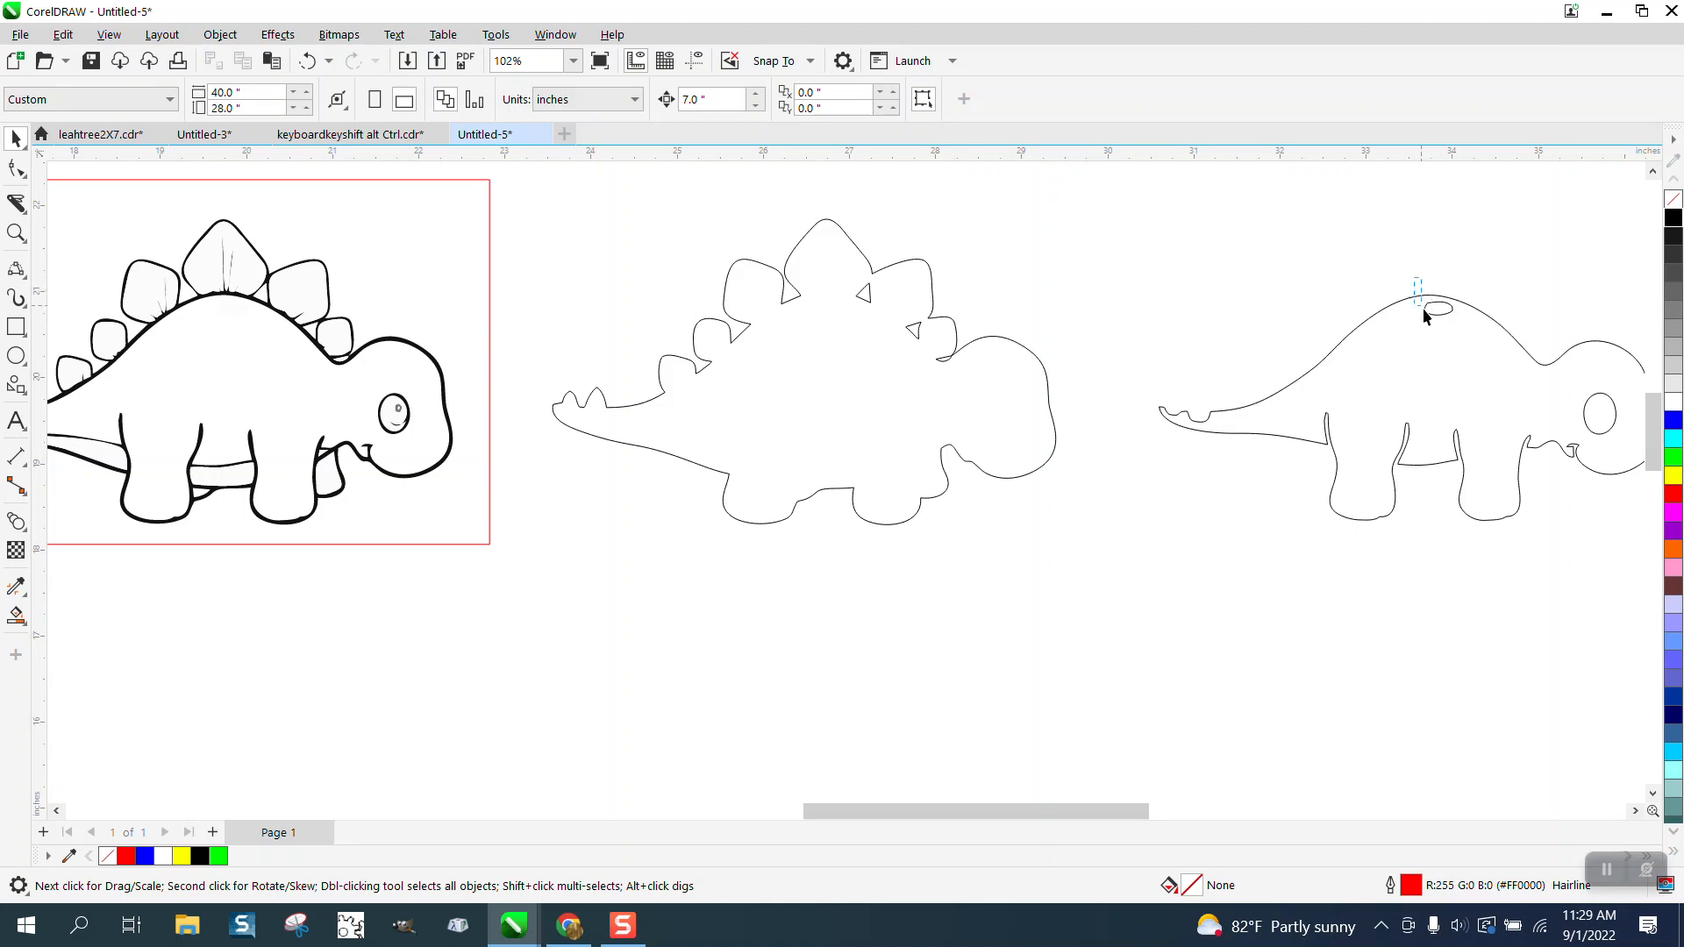
left_click(1290, 427)
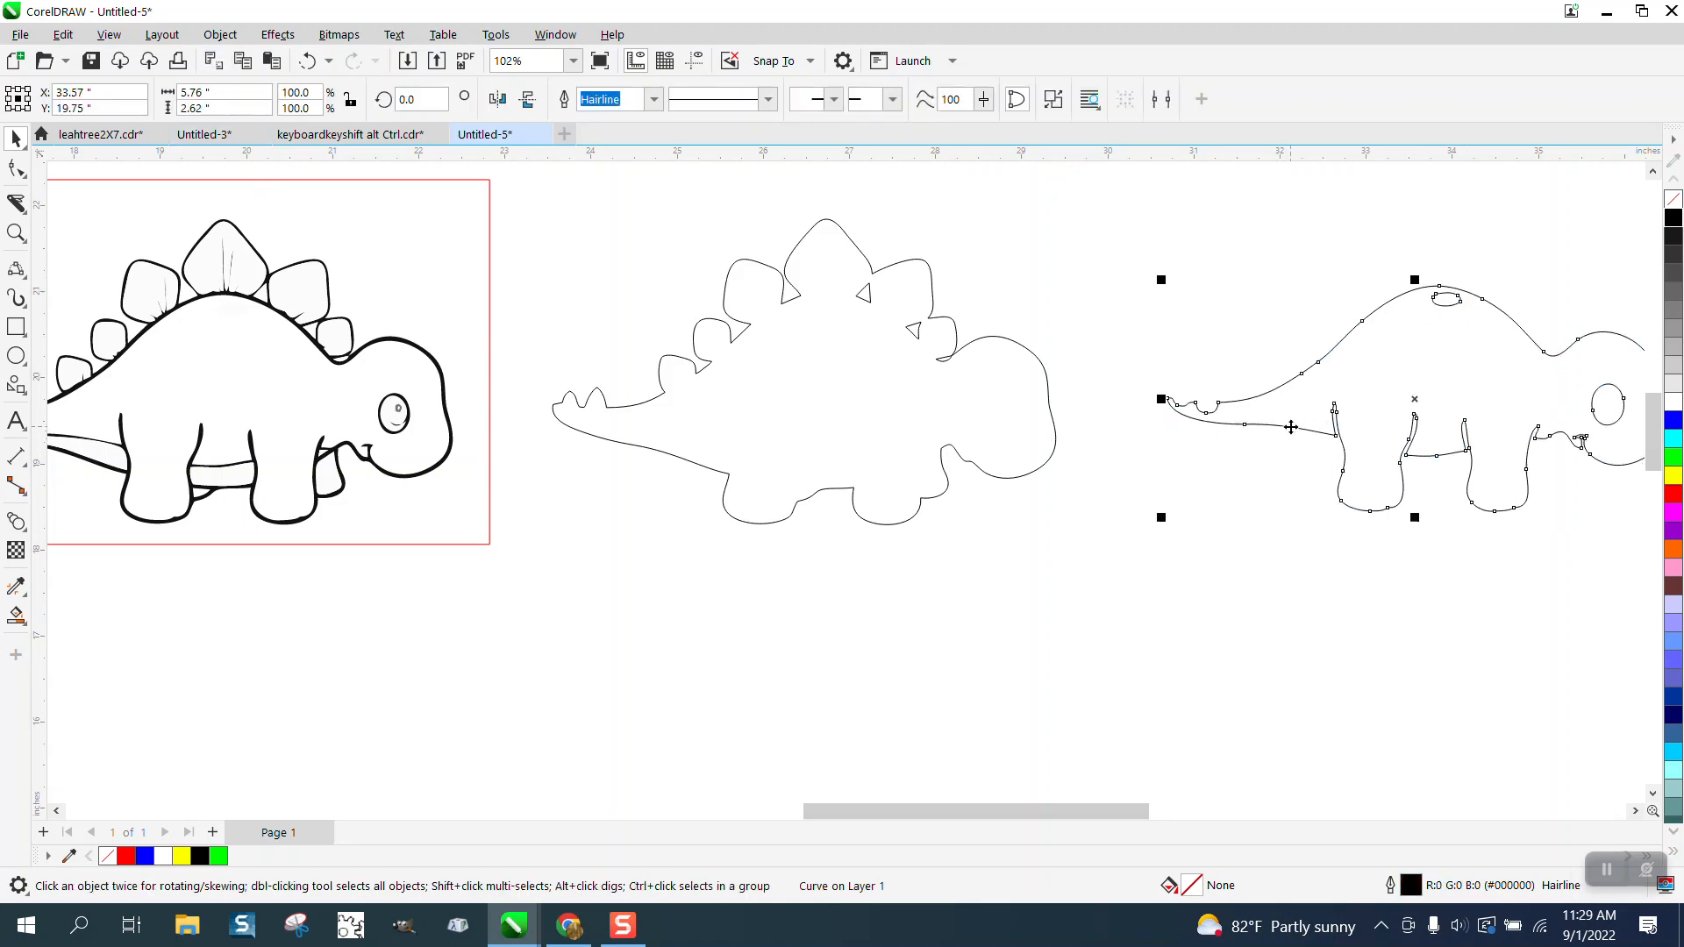
left_click(306, 61)
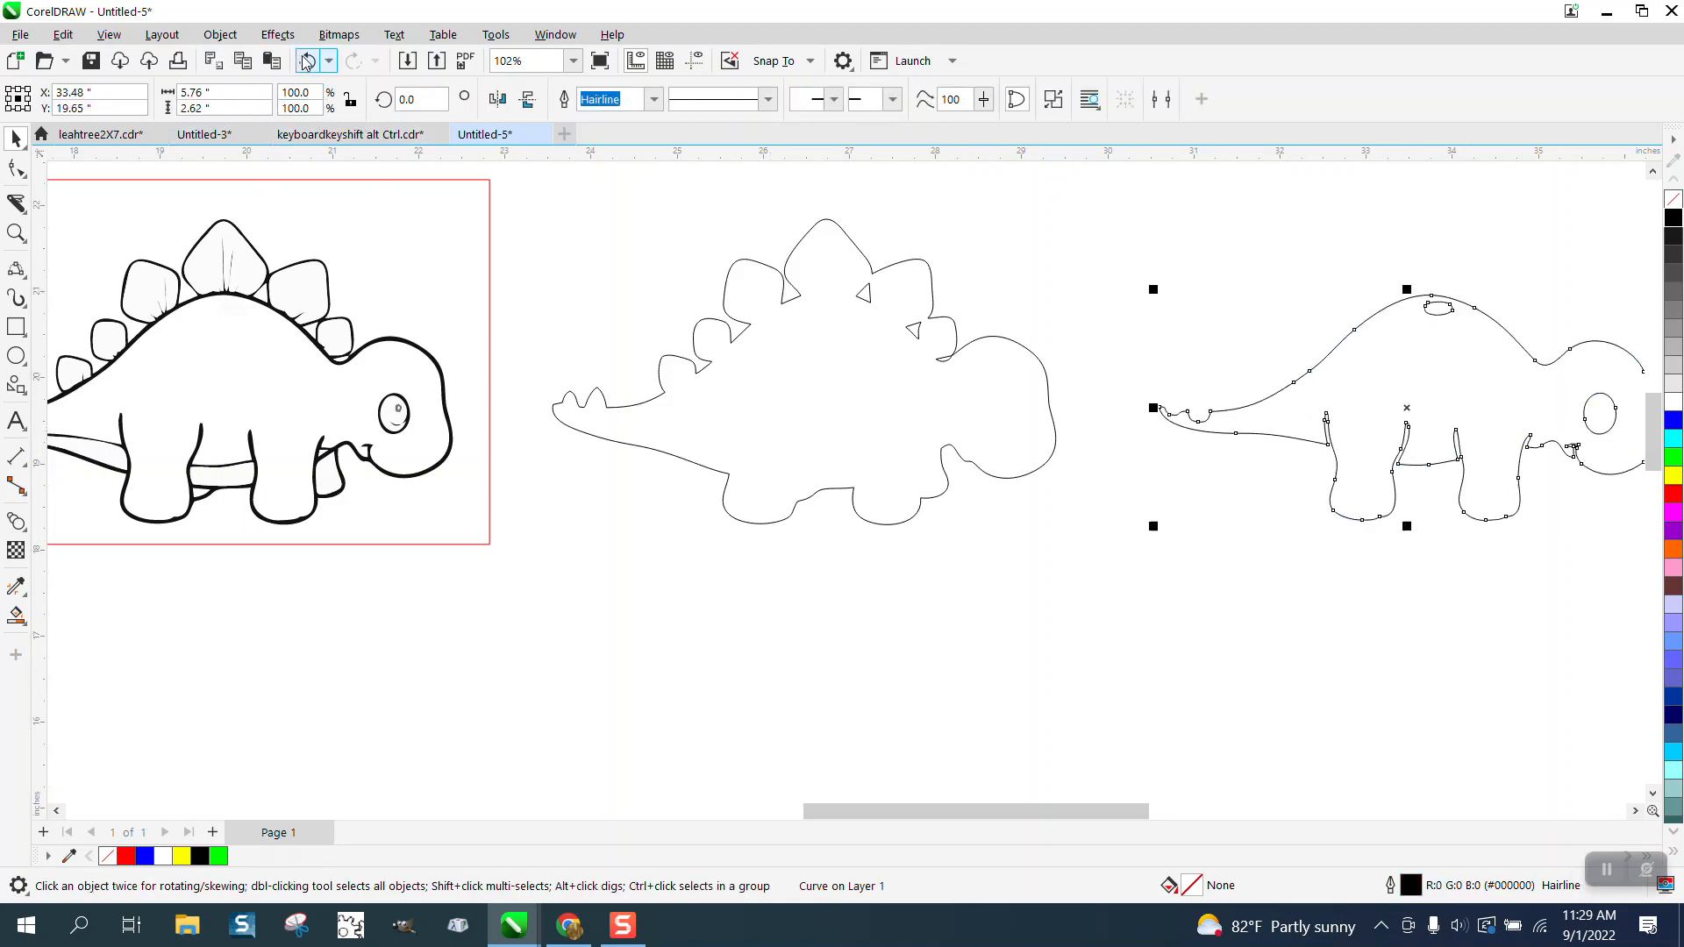
Step: Break the separated body curve apart and delete the small oval at the top of its back
left_click(220, 34)
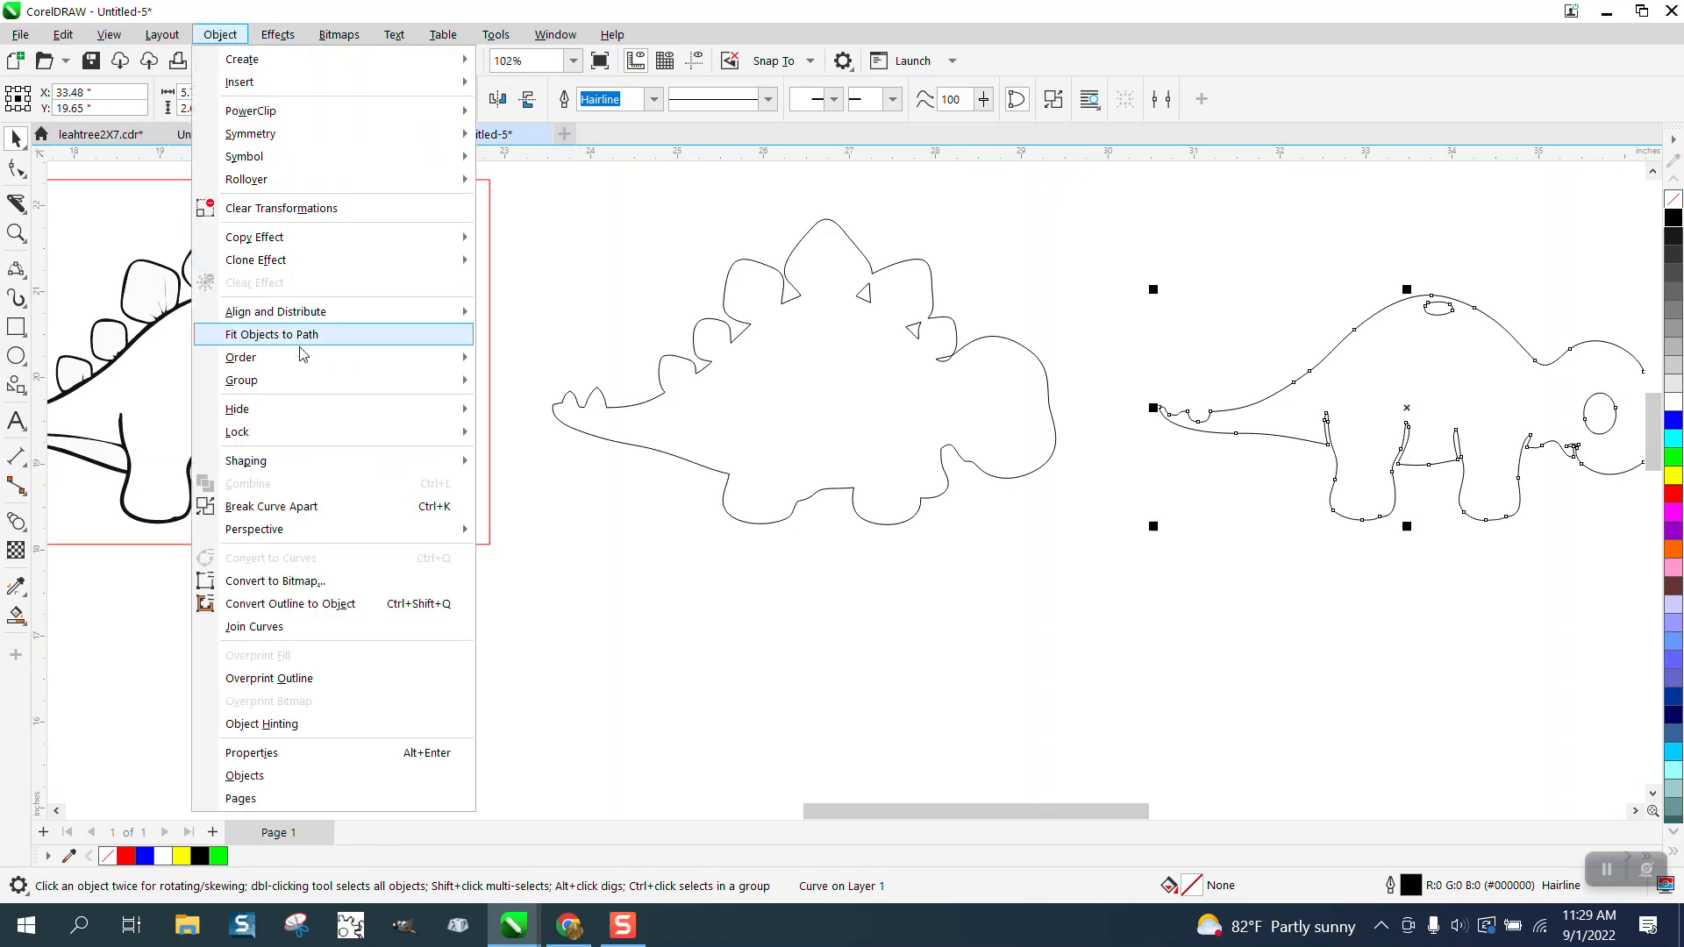
left_click(307, 507)
left_click_drag(1355, 255, 1391, 283)
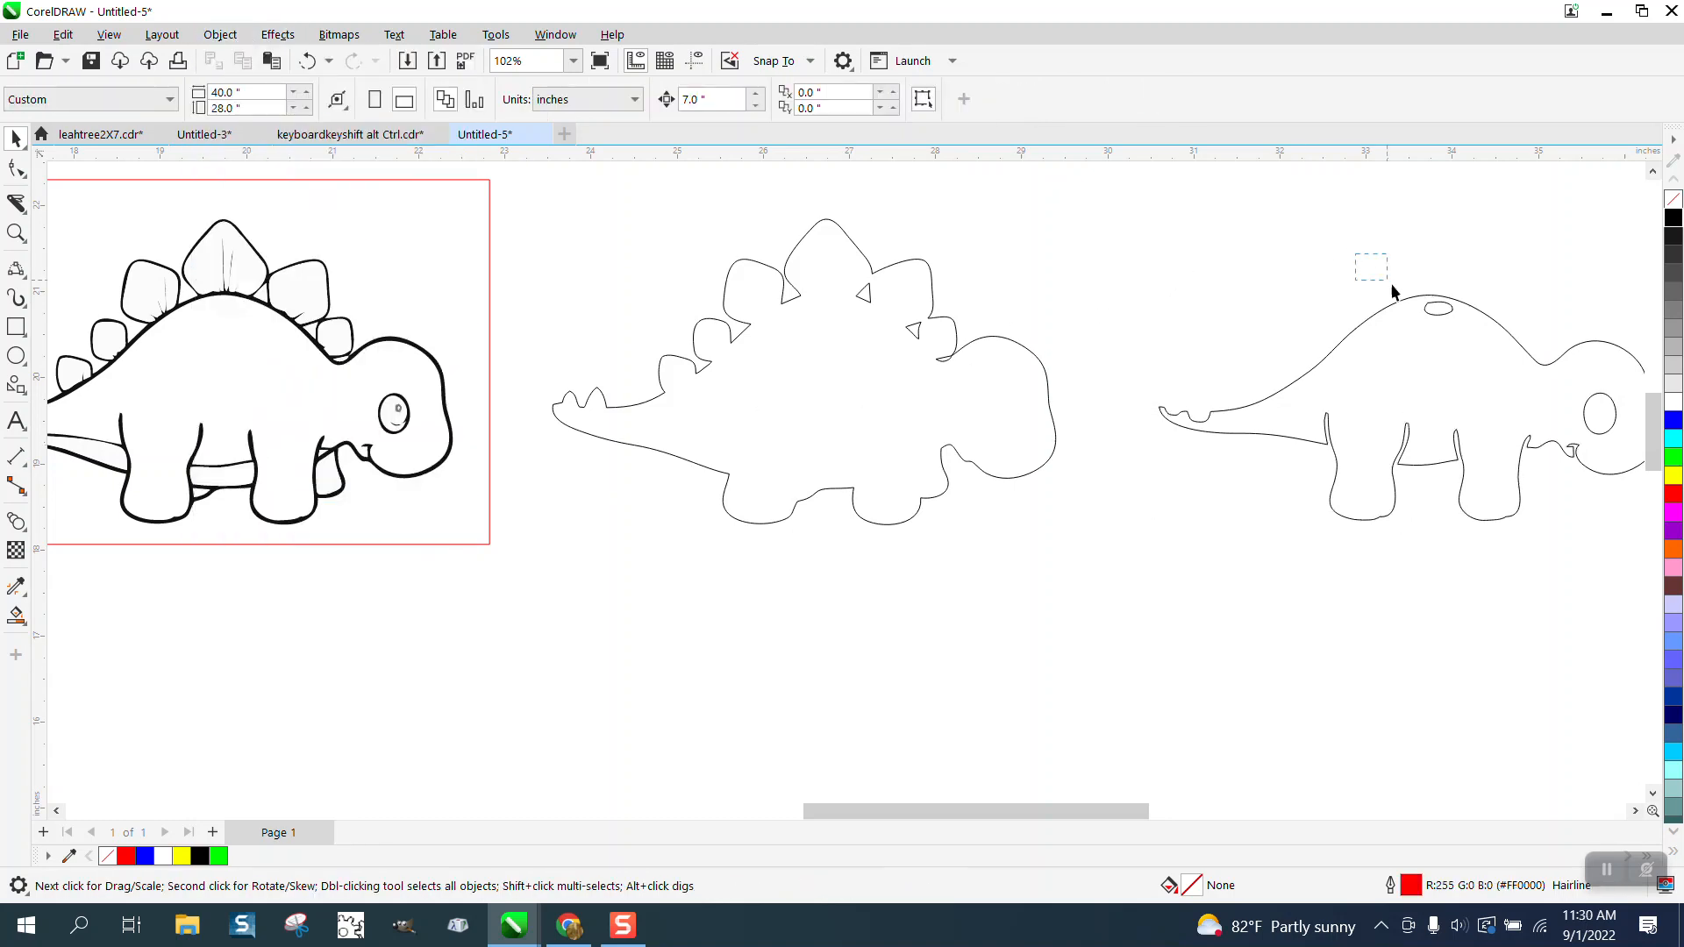
key("Delete")
Step: Move the body outline and the eye outline 7 inches left, back inside the copy's silhouette
left_click(1353, 406)
key("Left")
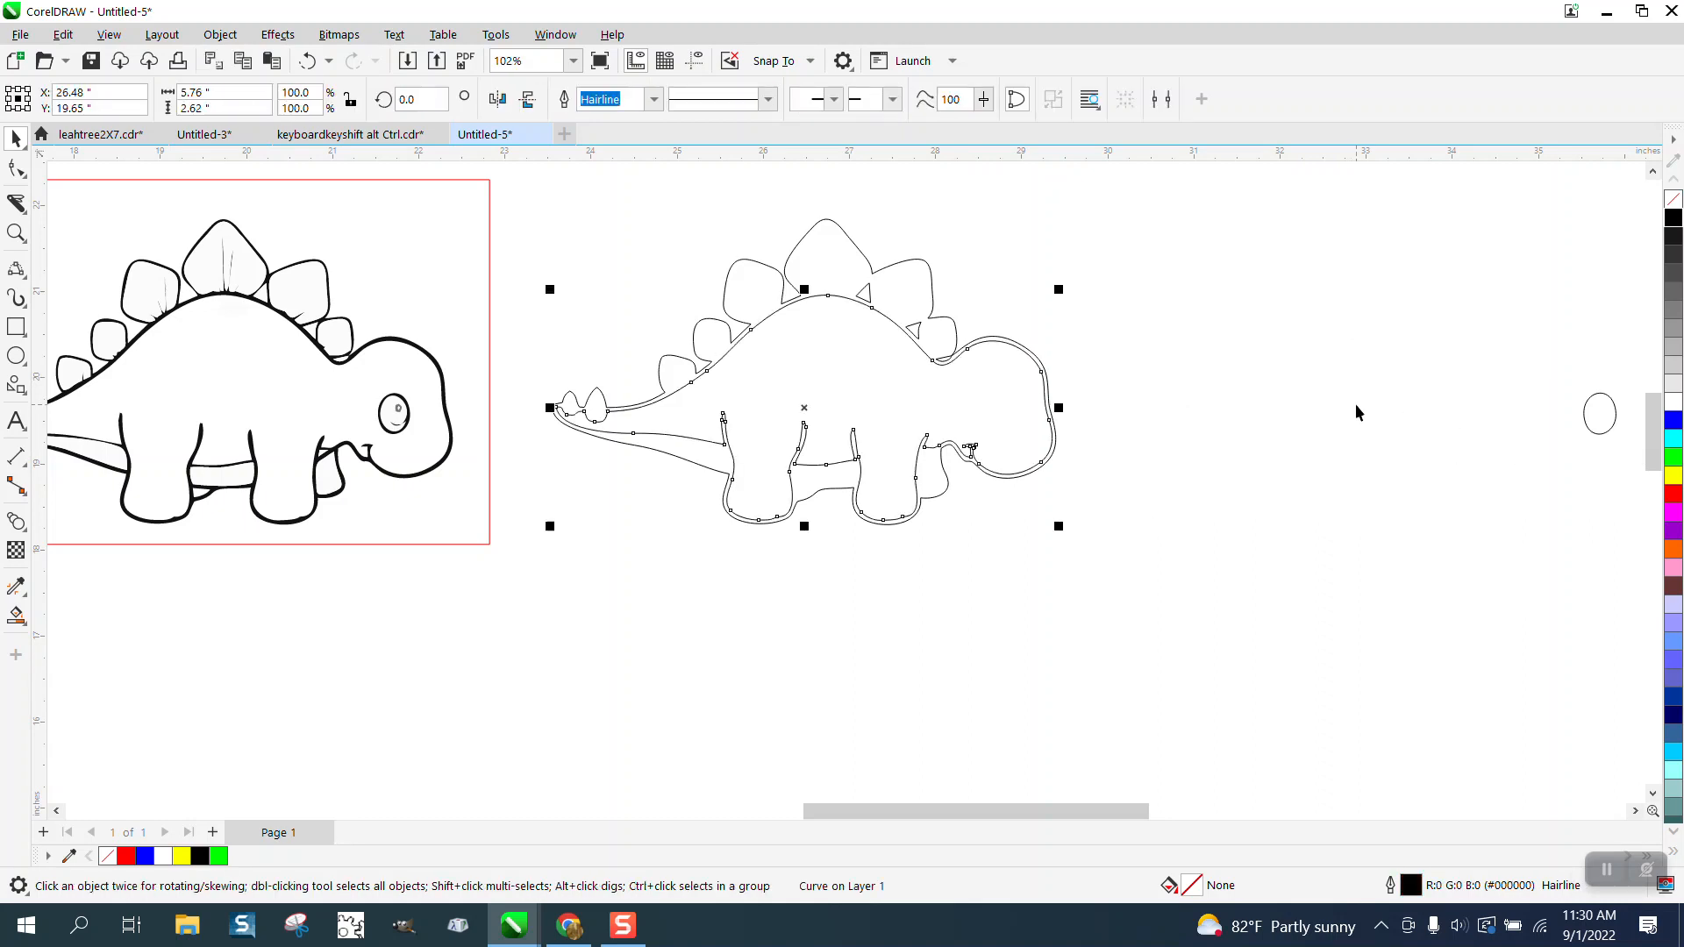
left_click(1599, 396)
scroll(1652, 461, "right", 2)
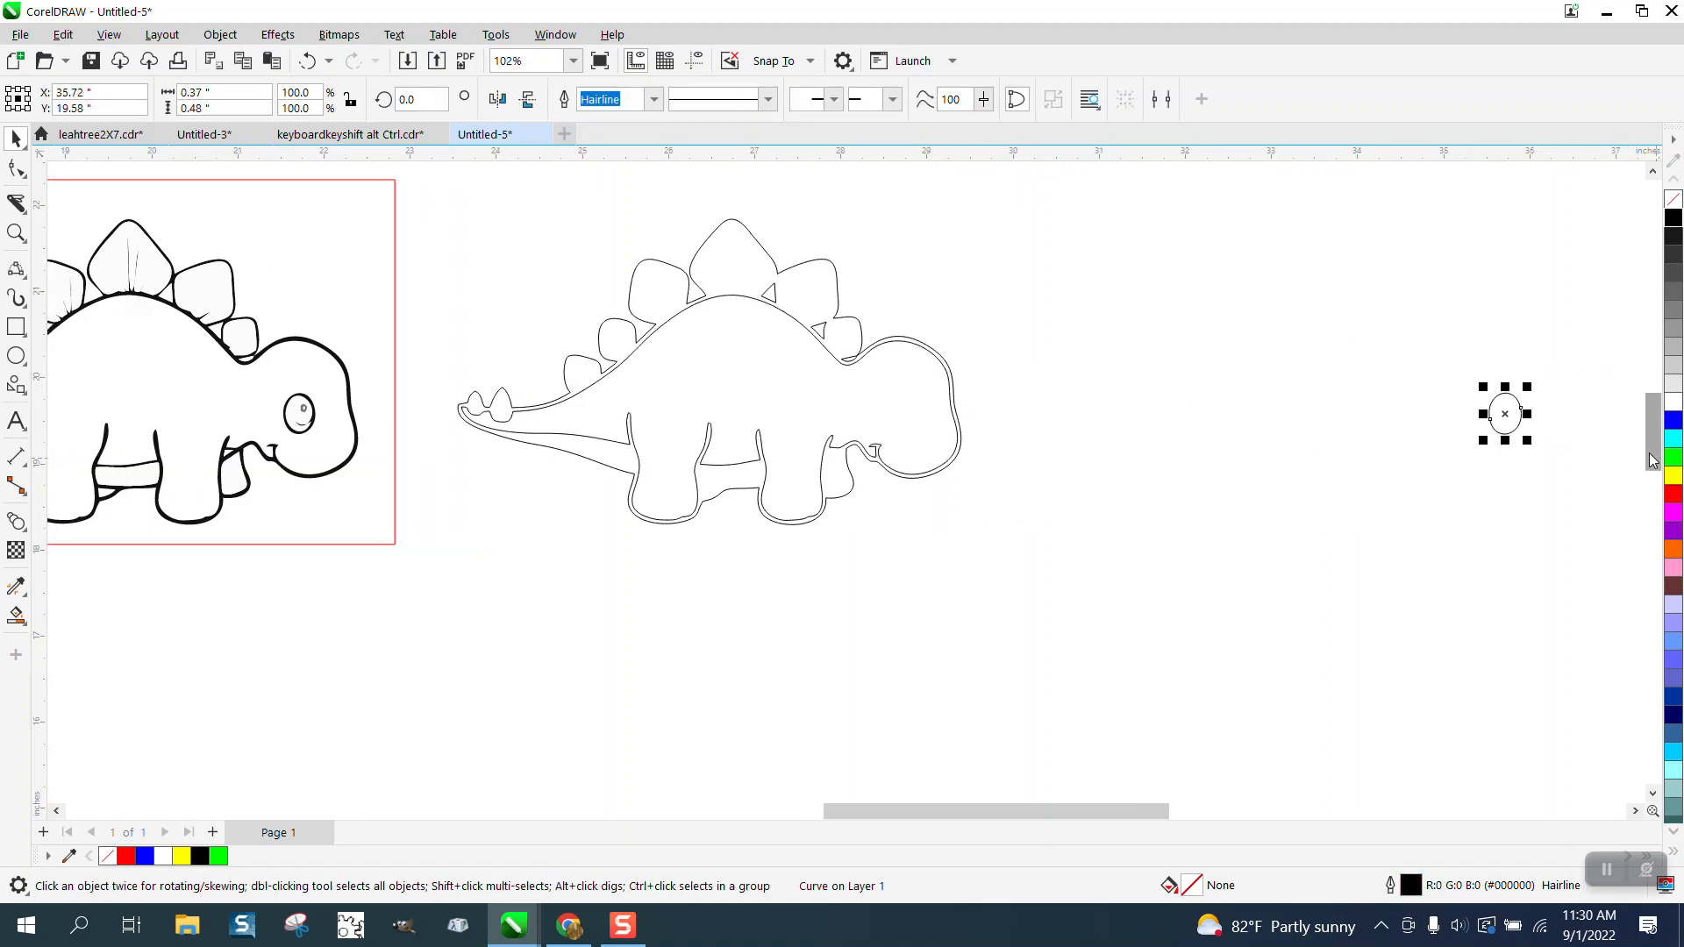
key("Left")
scroll(1247, 439, "down", 1)
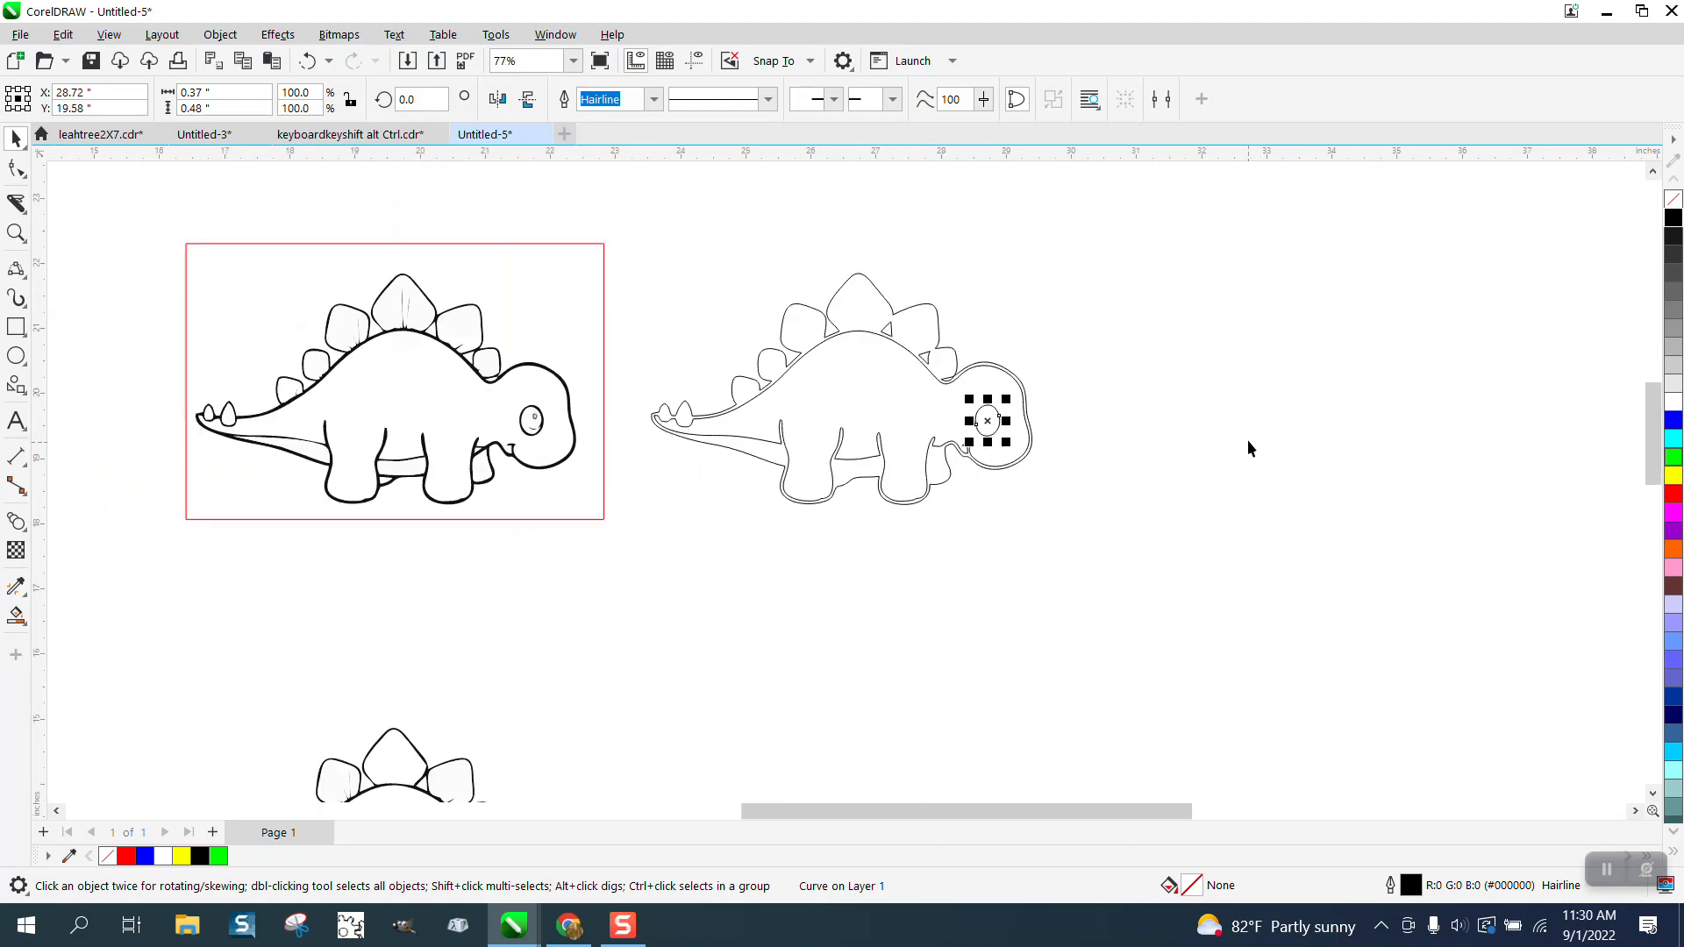
left_click(18, 234)
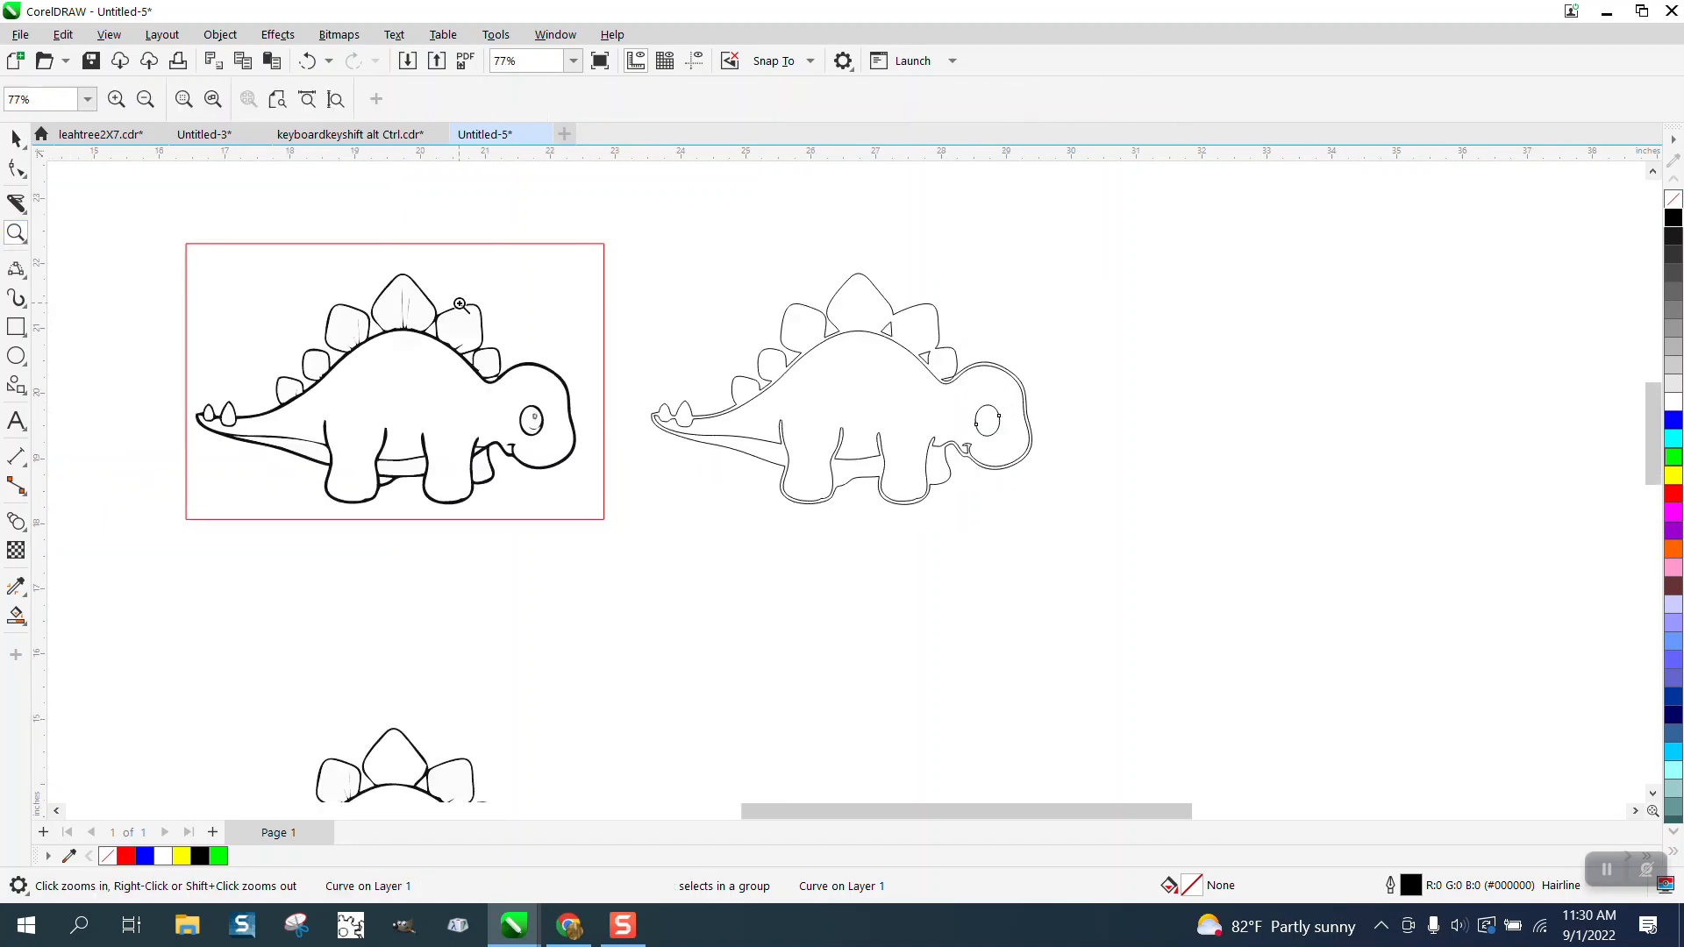
left_click_drag(654, 266, 1130, 556)
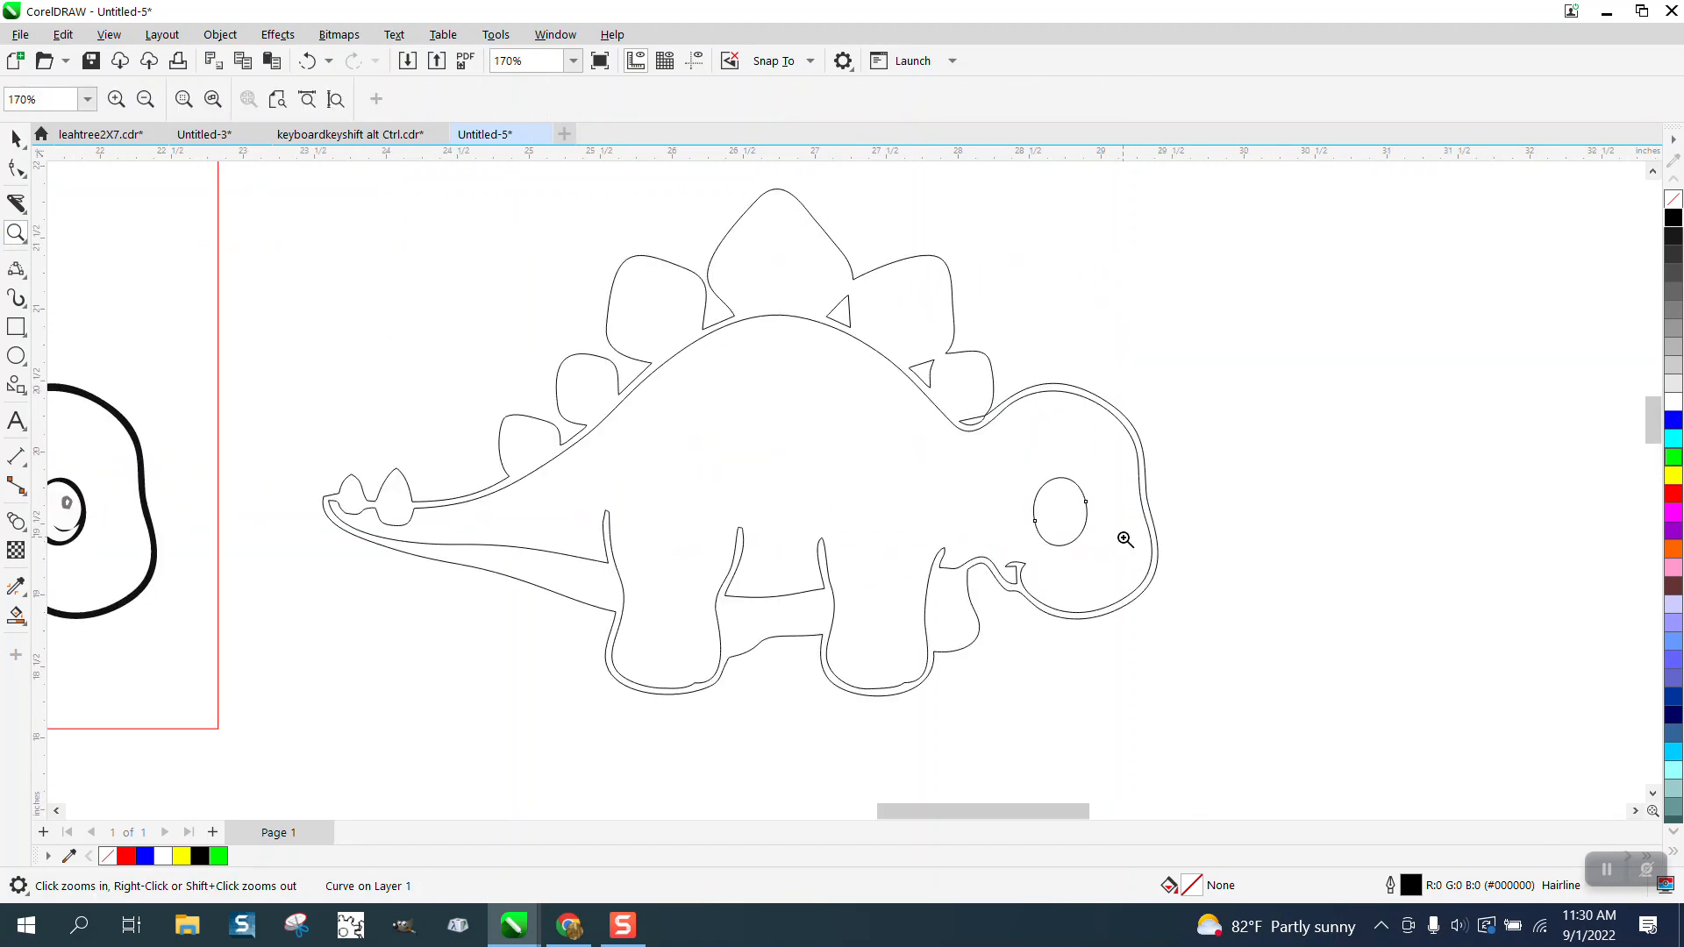